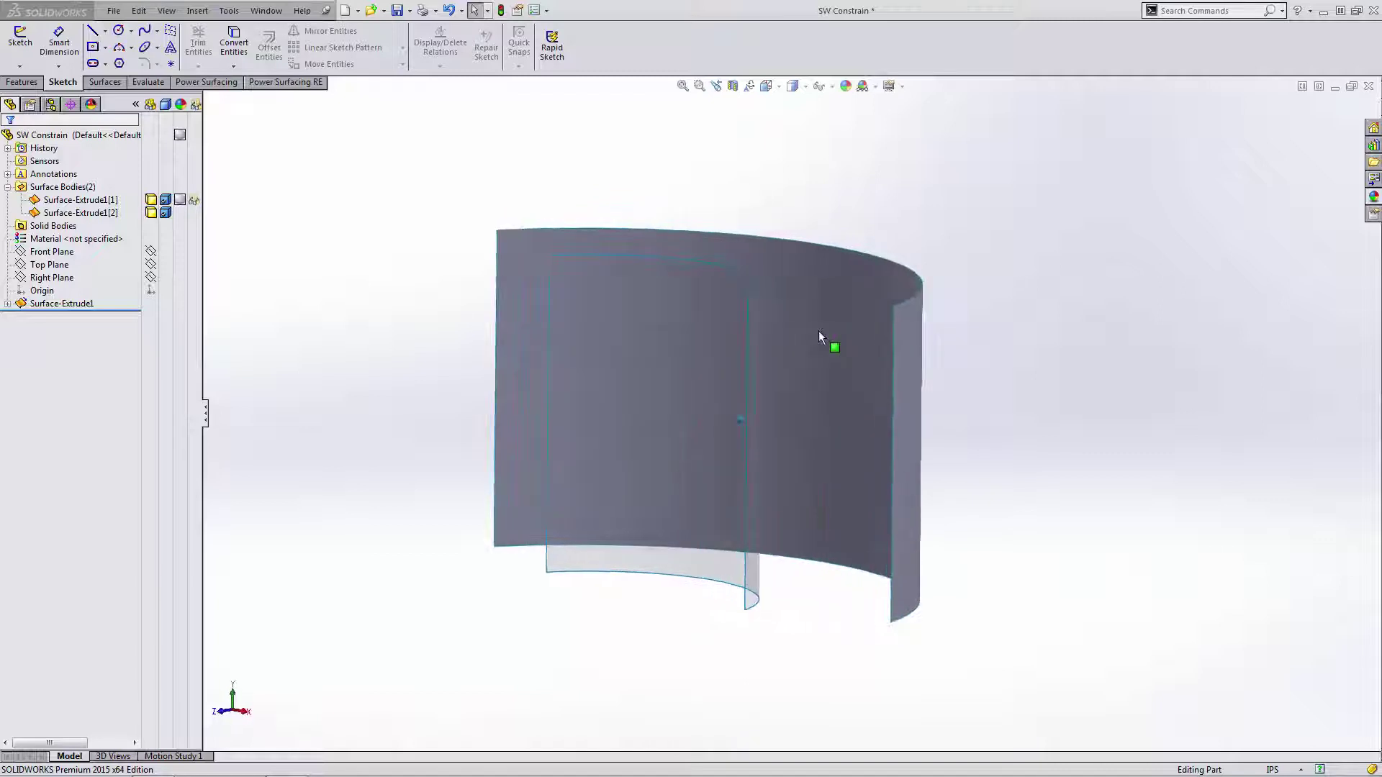
# - Examine the outer and inner curved surfaces and the surface extrusion that creates them
pyautogui.click(822, 285)
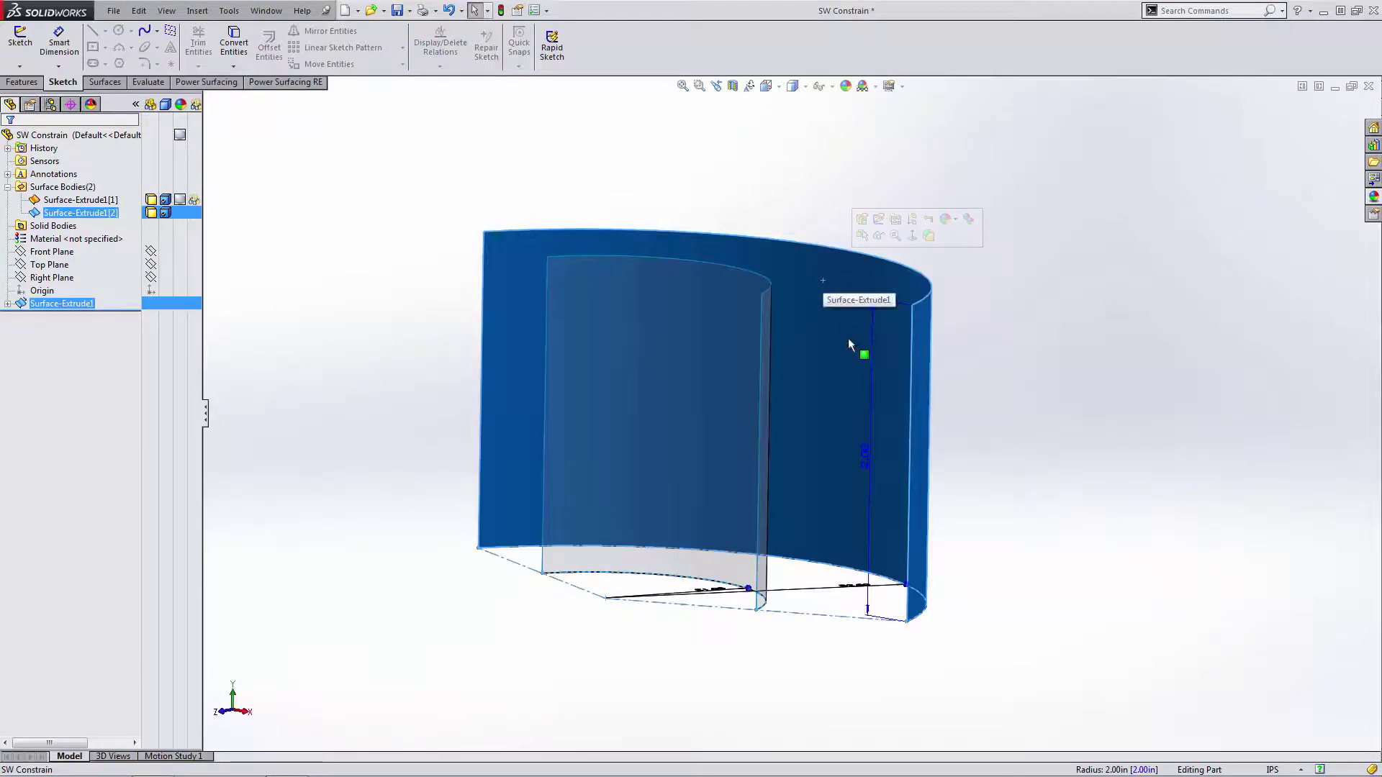
pyautogui.click(677, 314)
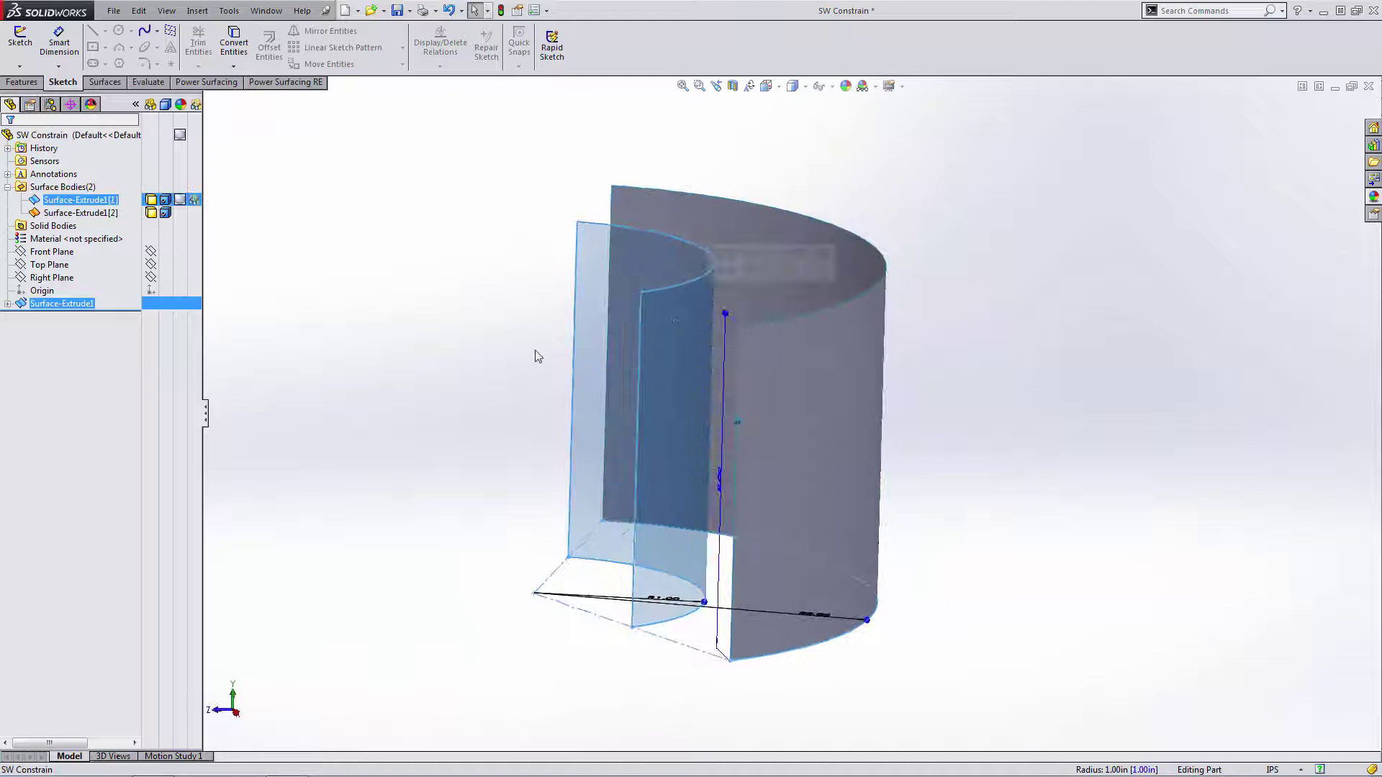
pyautogui.click(411, 342)
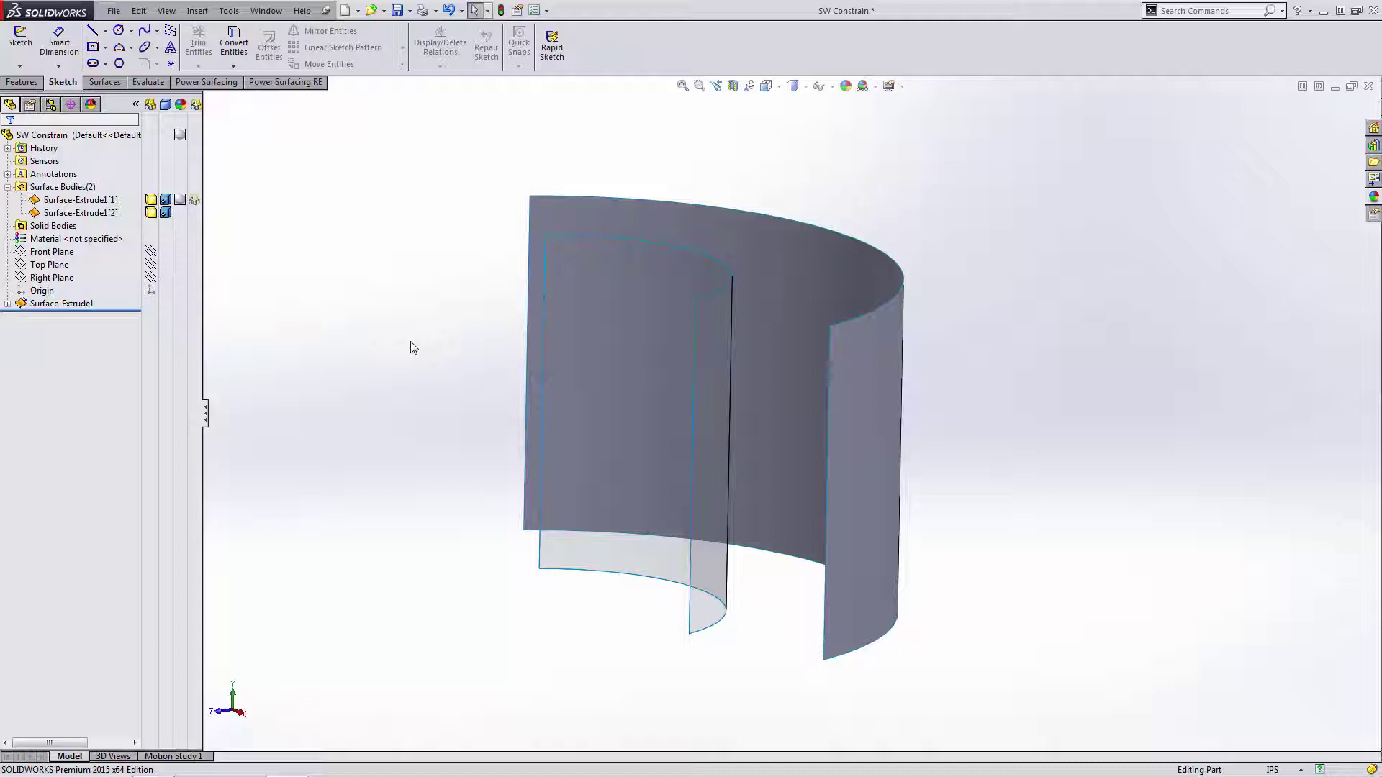
pyautogui.moveTo(410, 342); pyautogui.dragTo(358, 346, button='middle')
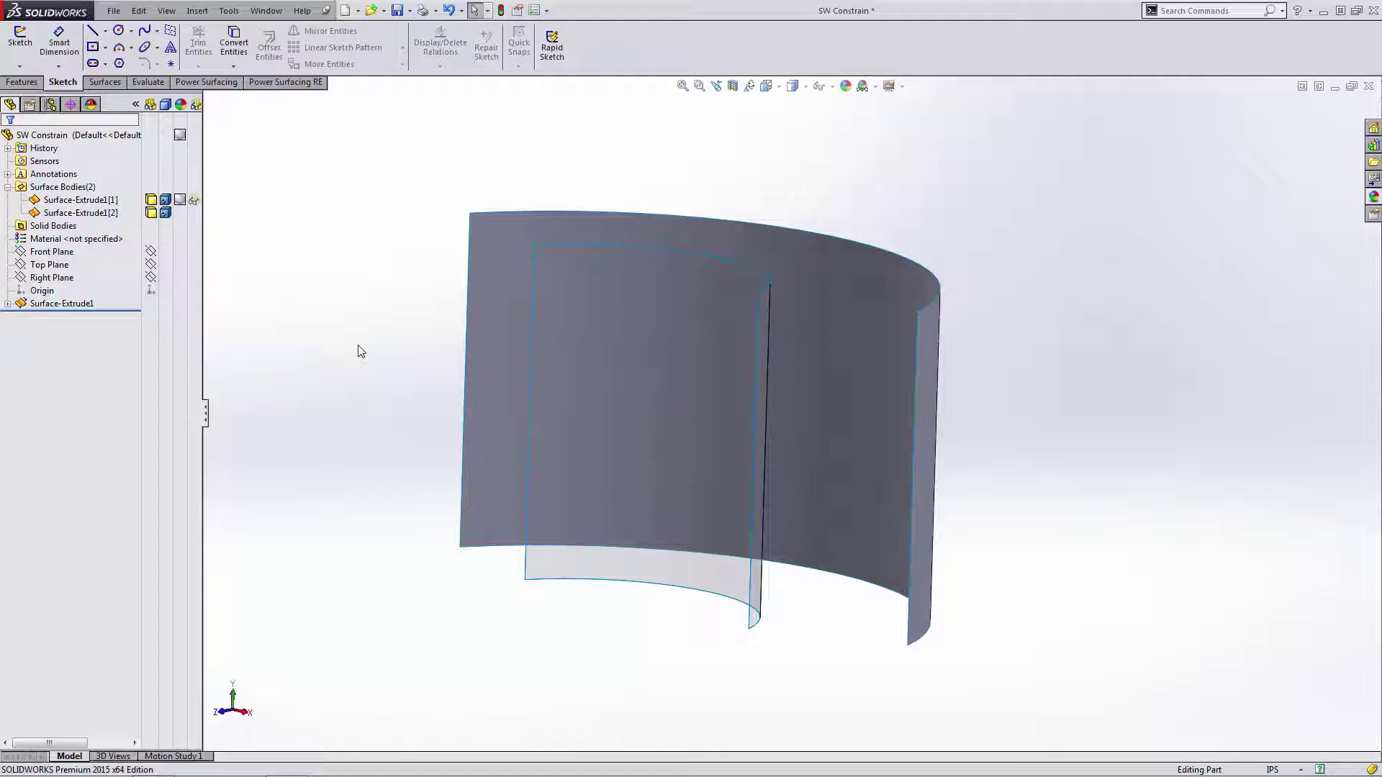
pyautogui.click(61, 303)
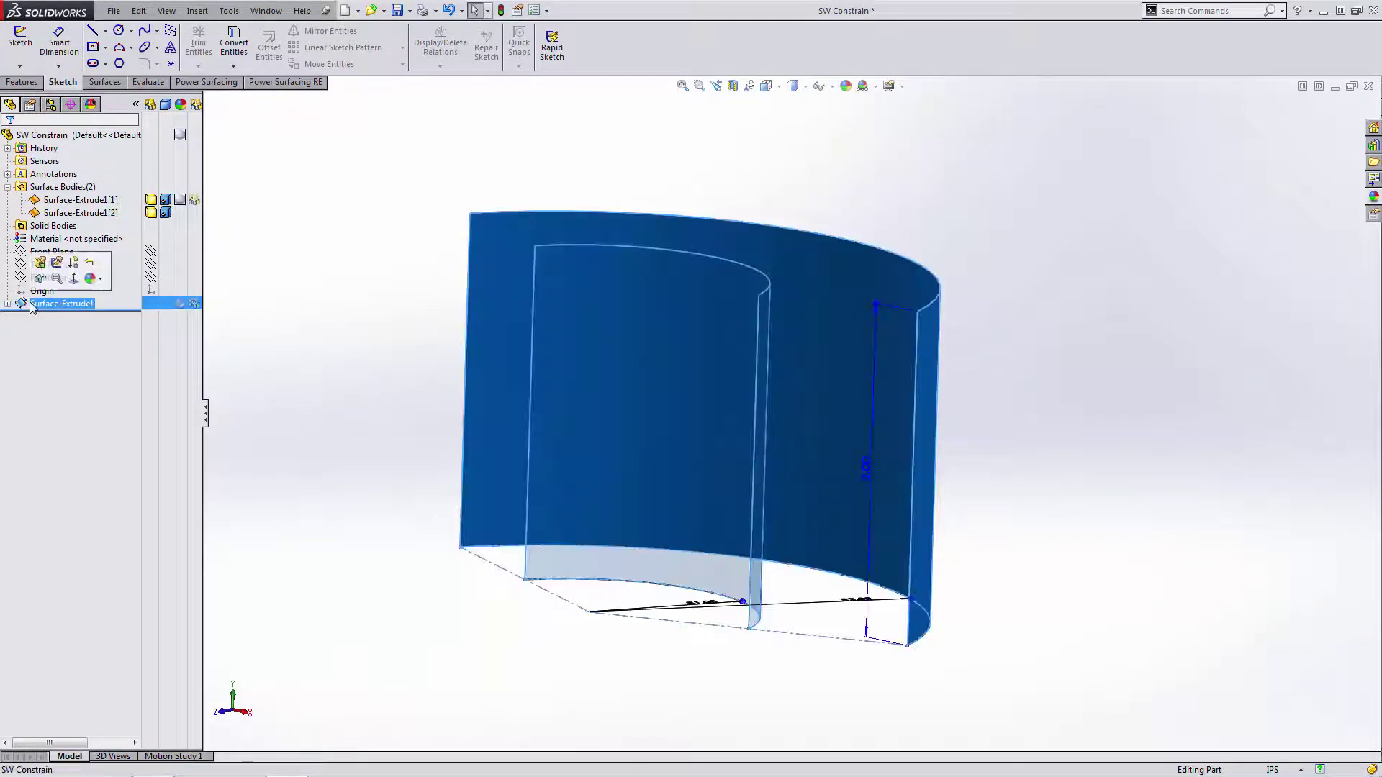
pyautogui.moveTo(483, 553); pyautogui.dragTo(623, 561, button='middle')
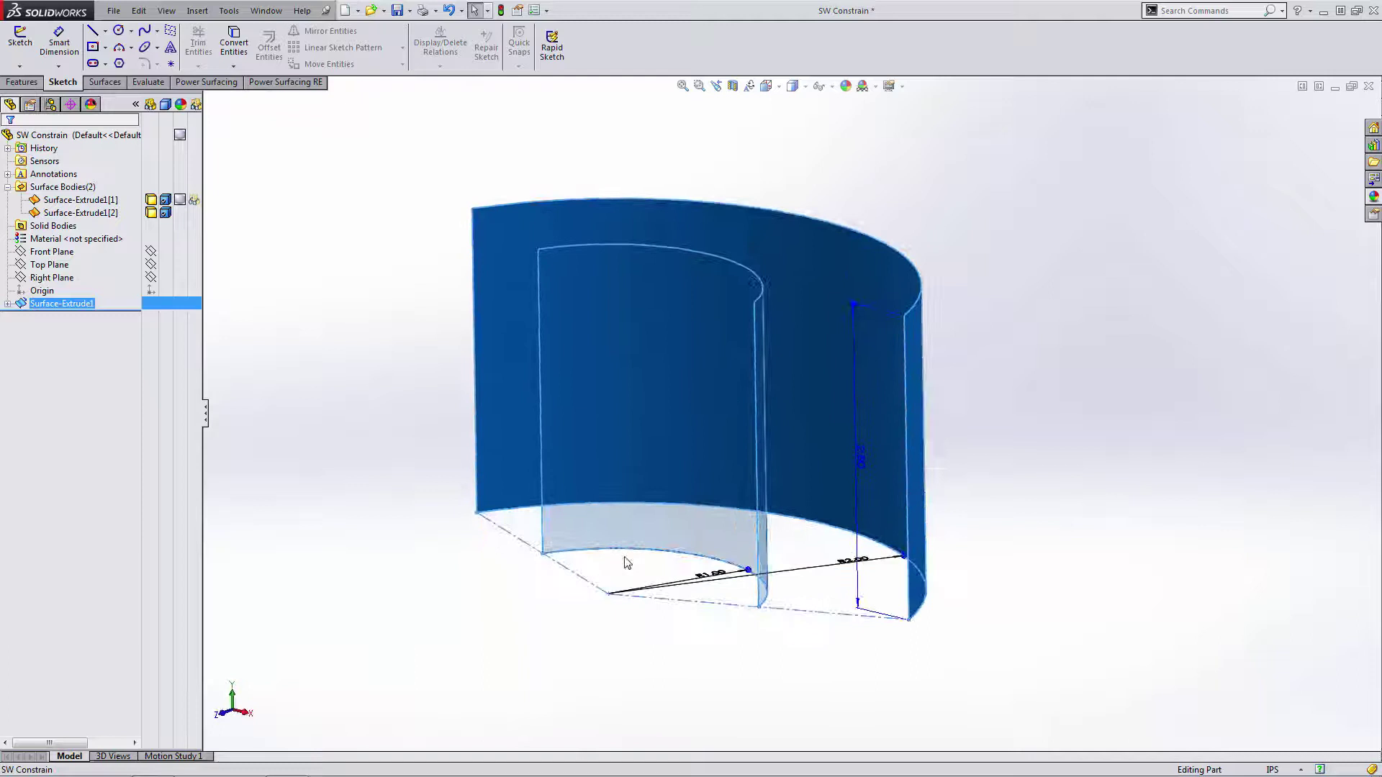
# - Change the end condition of Surface-Extrude1 from Blind to Mid Plane and fit the model in view
pyautogui.click(48, 266)
pyautogui.click(43, 303)
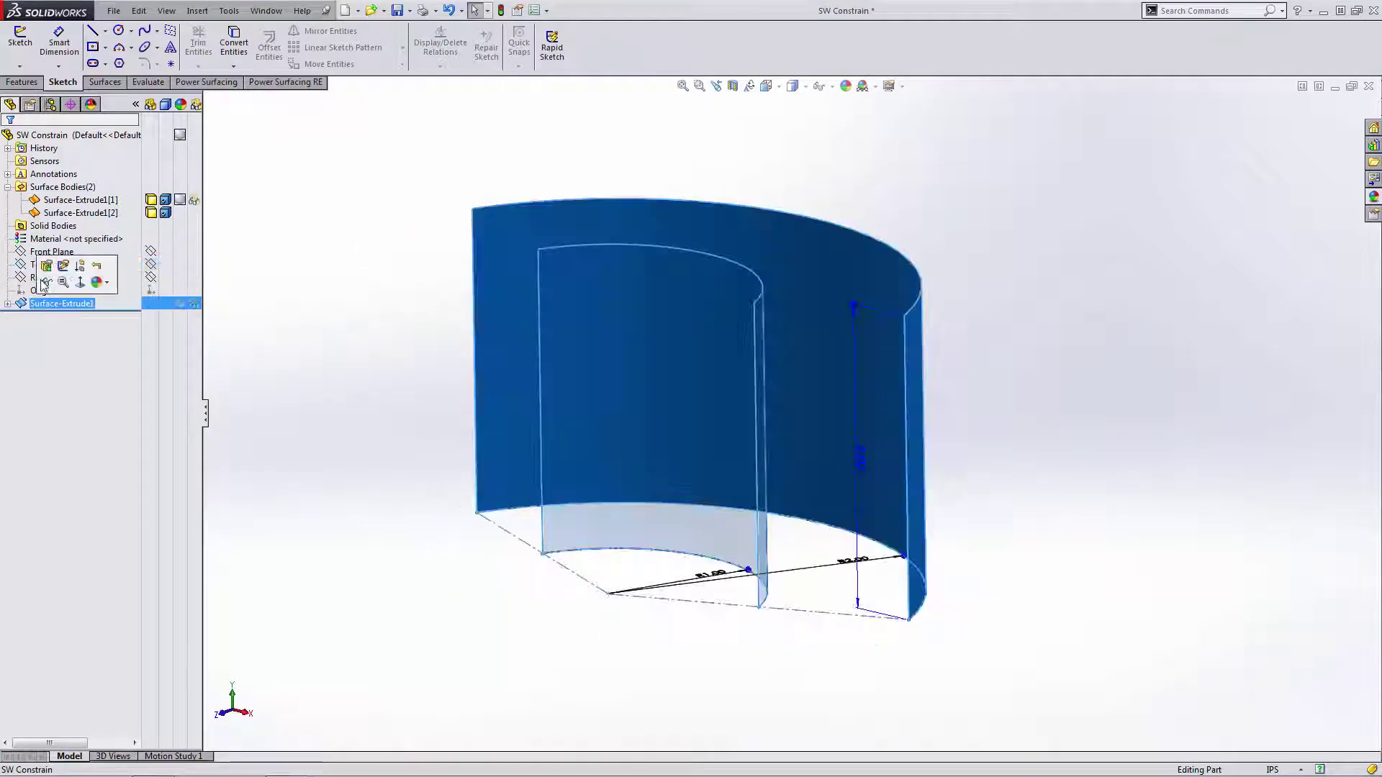
pyautogui.click(46, 266)
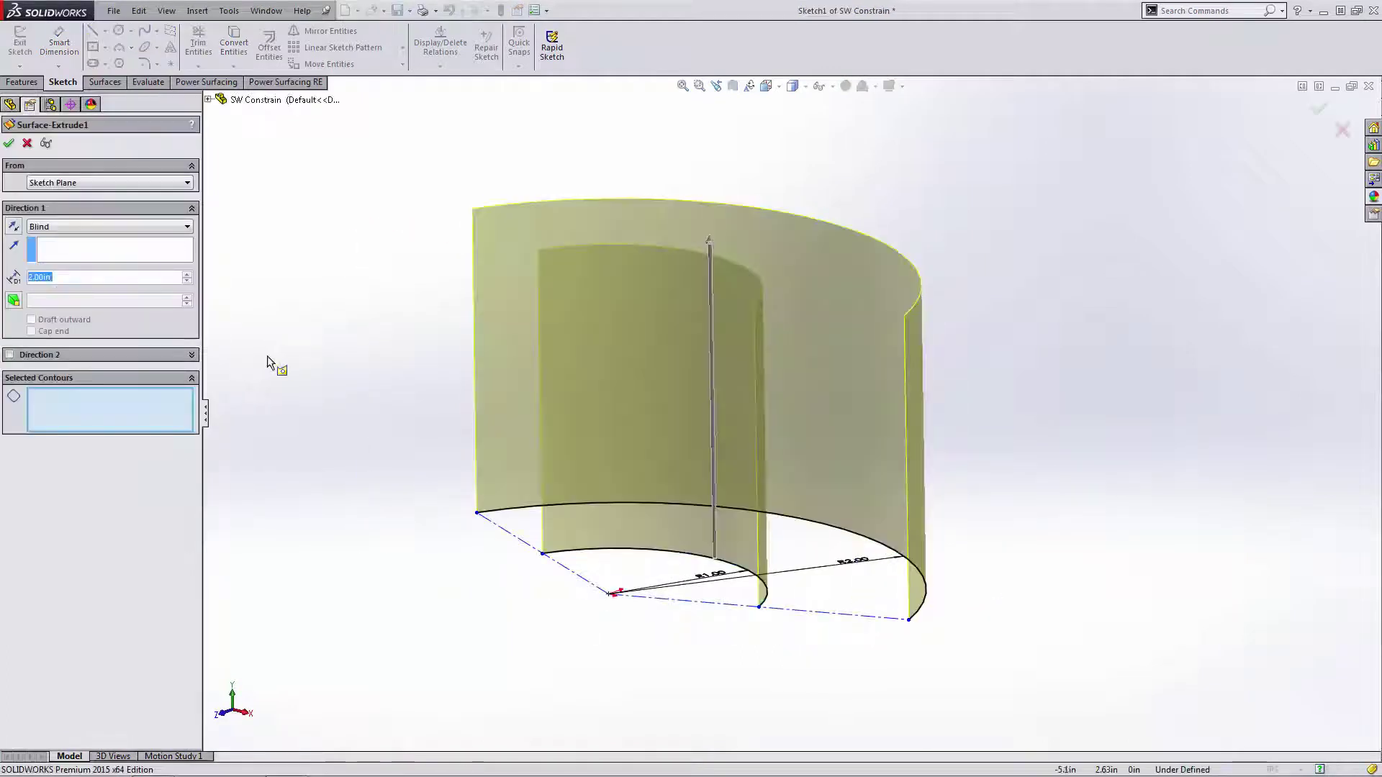
pyautogui.click(148, 227)
pyautogui.click(93, 287)
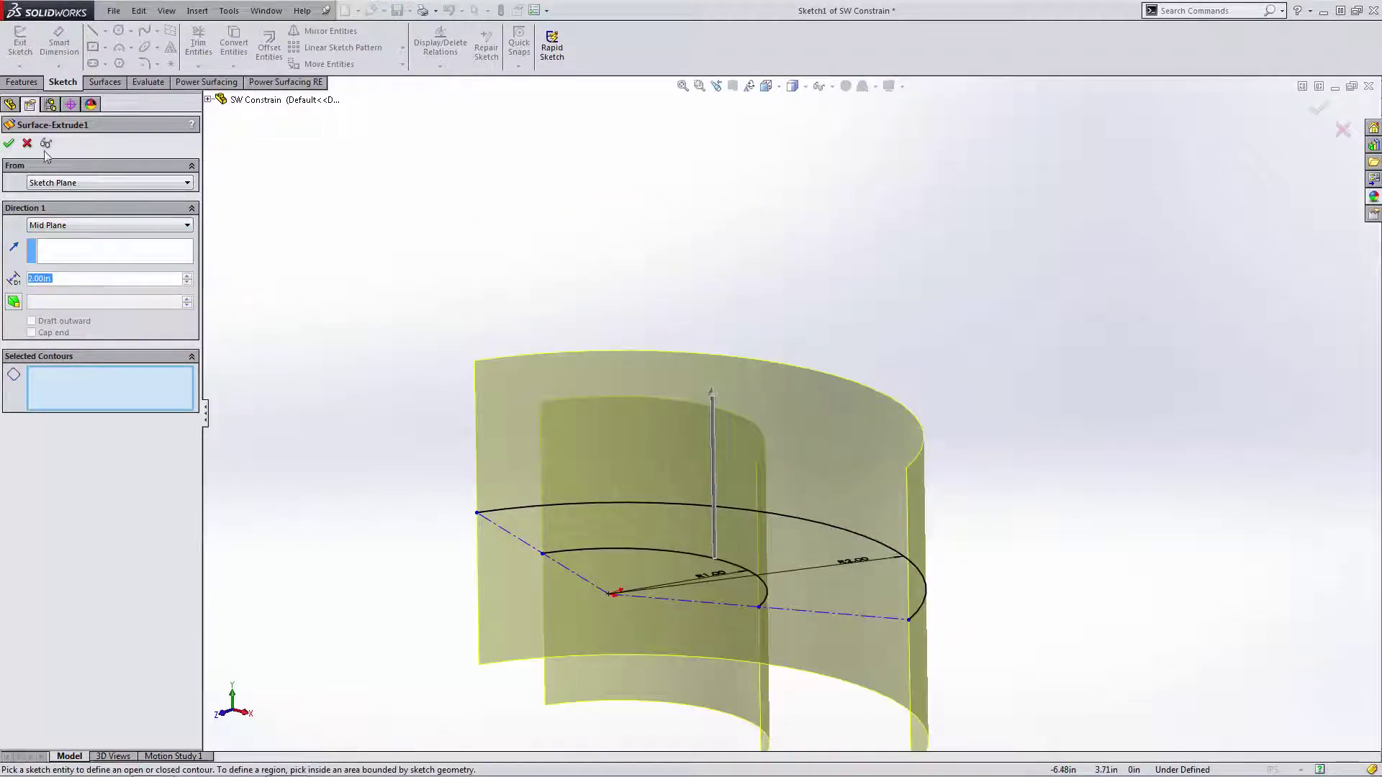
pyautogui.click(9, 143)
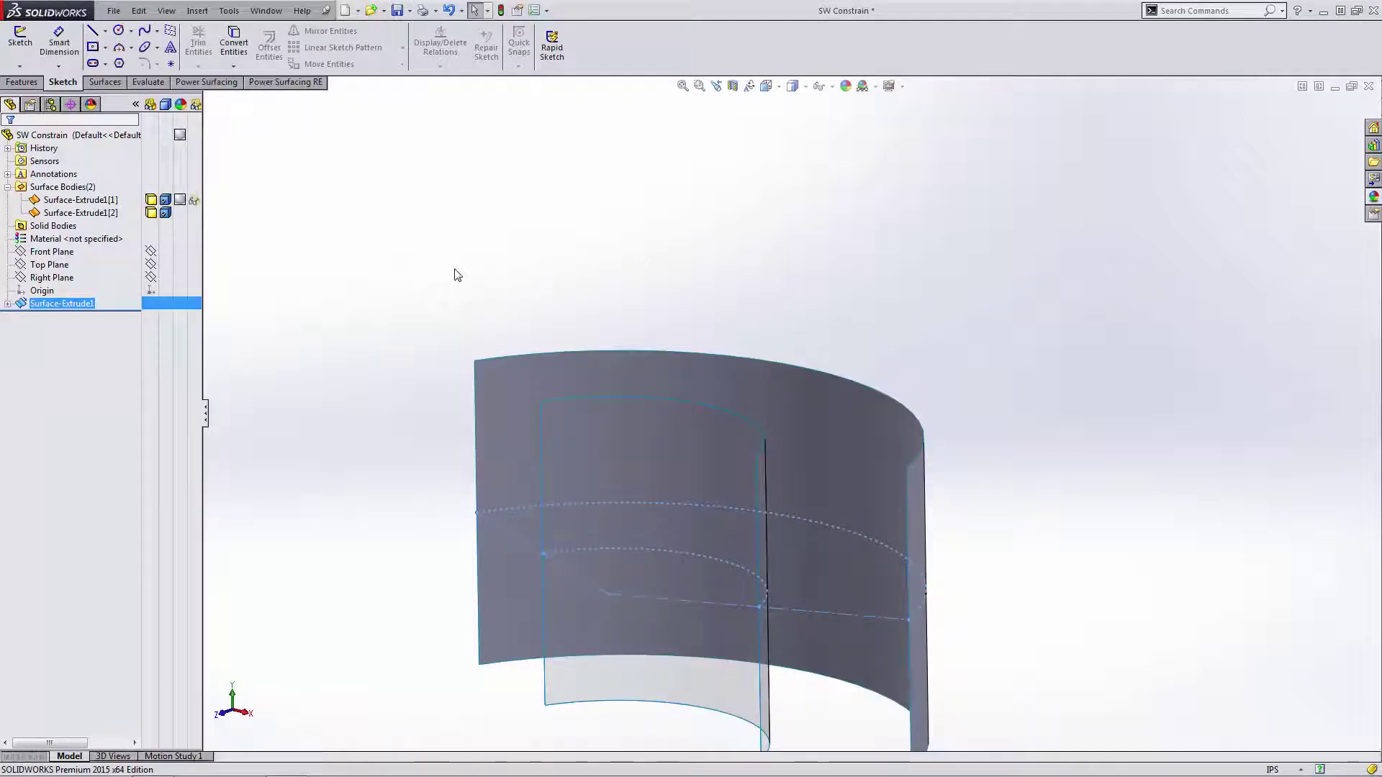
pyautogui.click(455, 275)
pyautogui.press('f')
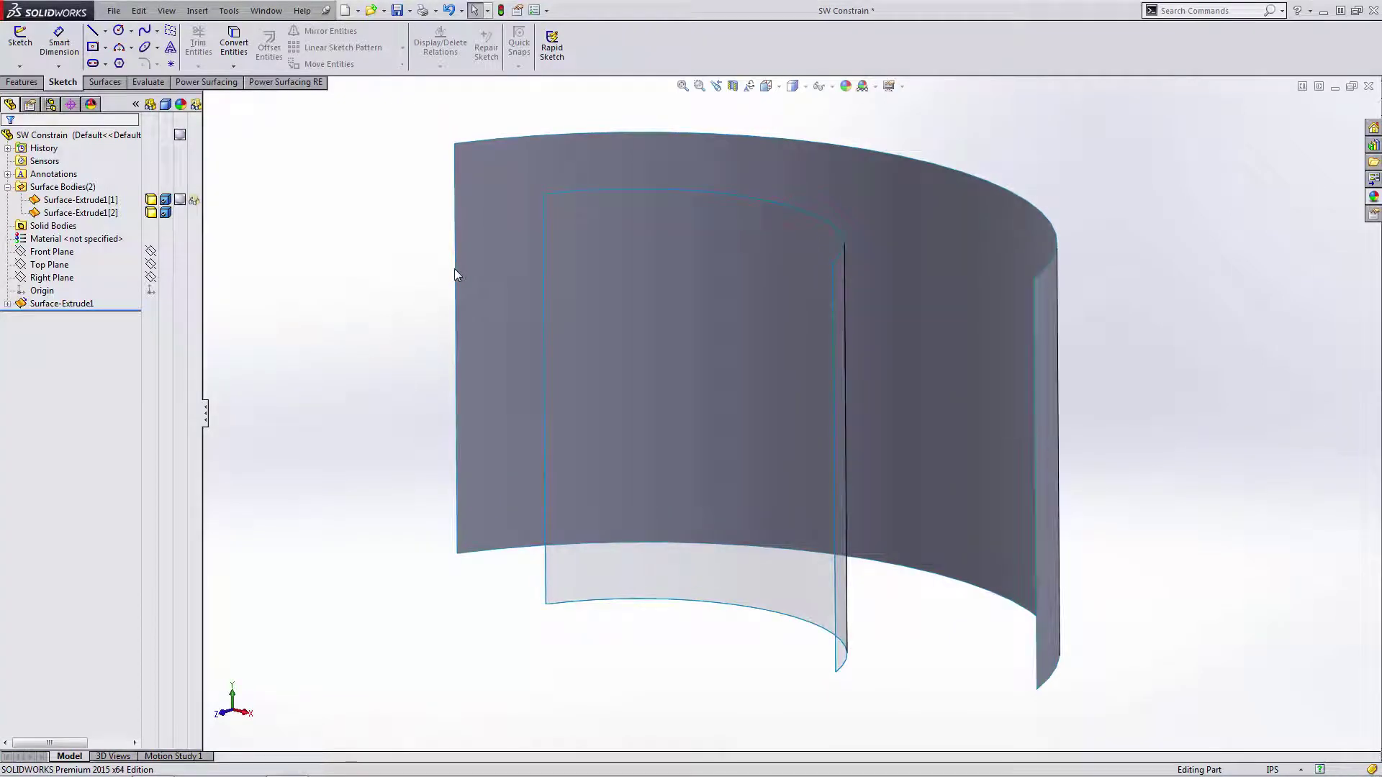
pyautogui.press('Right')
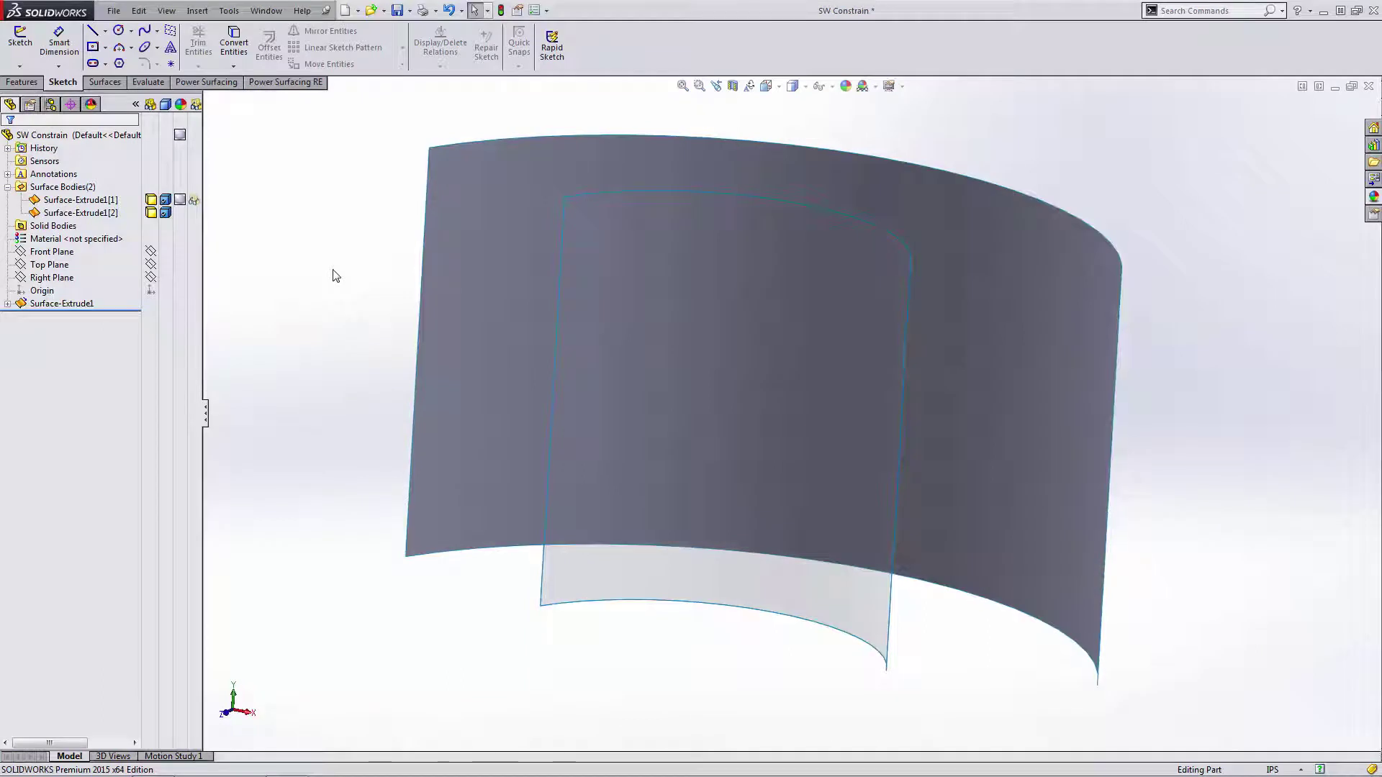
pyautogui.press('Left')
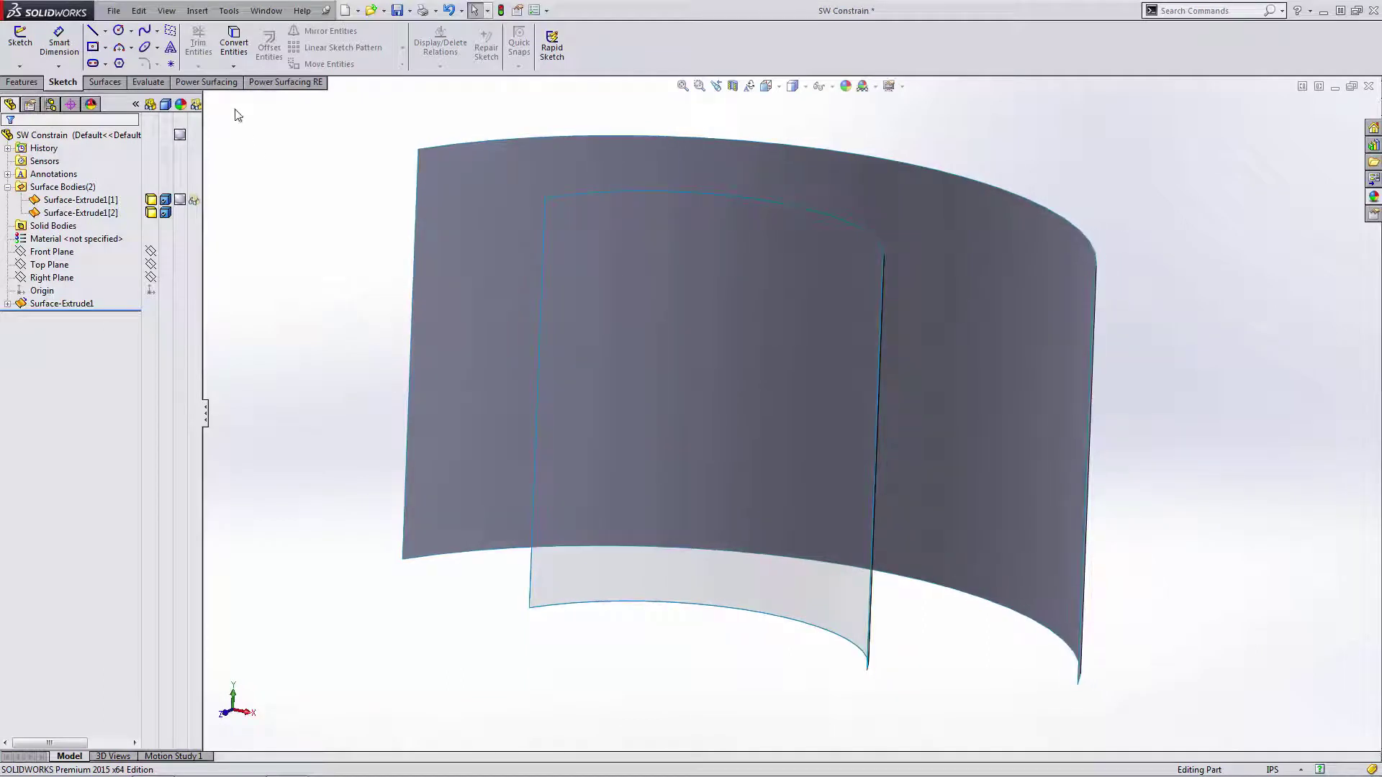
pyautogui.click(229, 83)
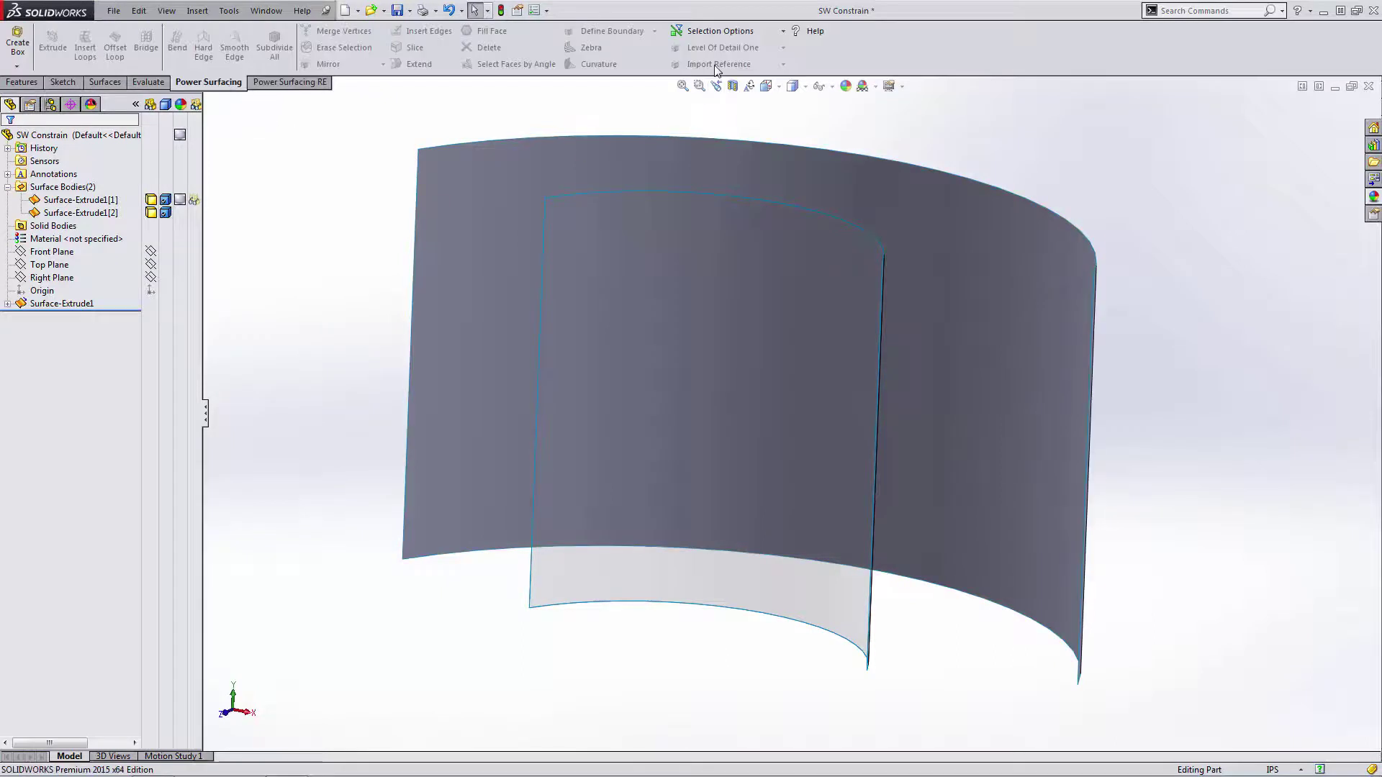
pyautogui.click(22, 83)
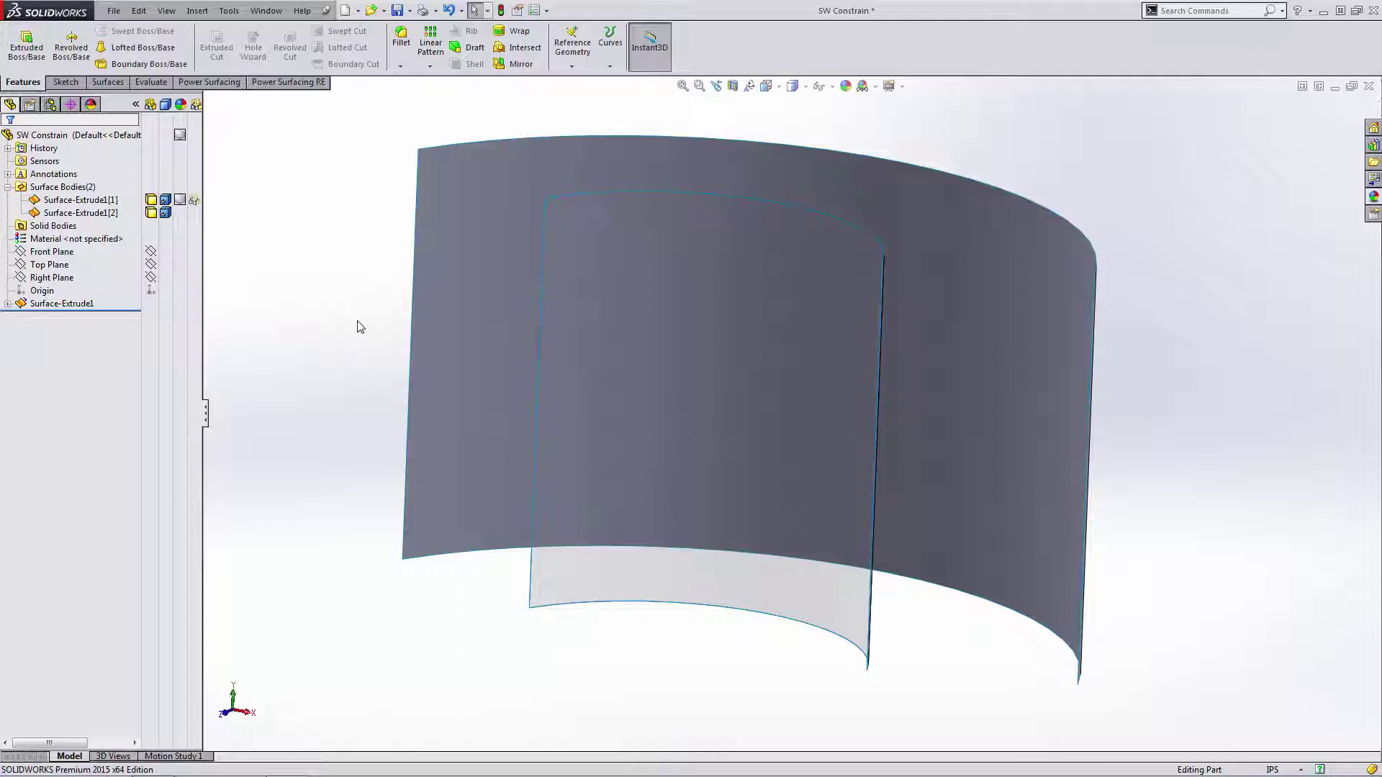
pyautogui.press('Left')
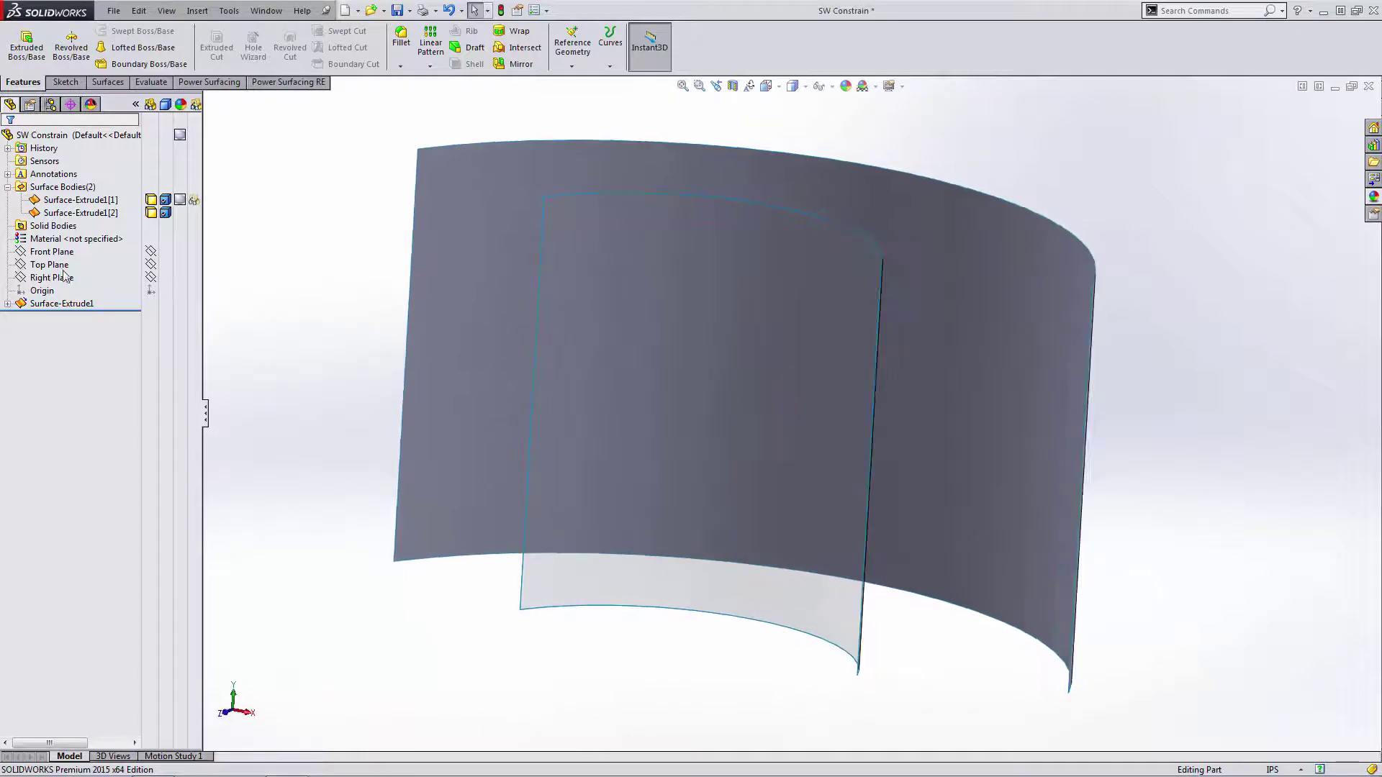
# - Sketch a circle centred on the origin on the Front Plane
pyautogui.click(52, 252)
pyautogui.click(60, 242)
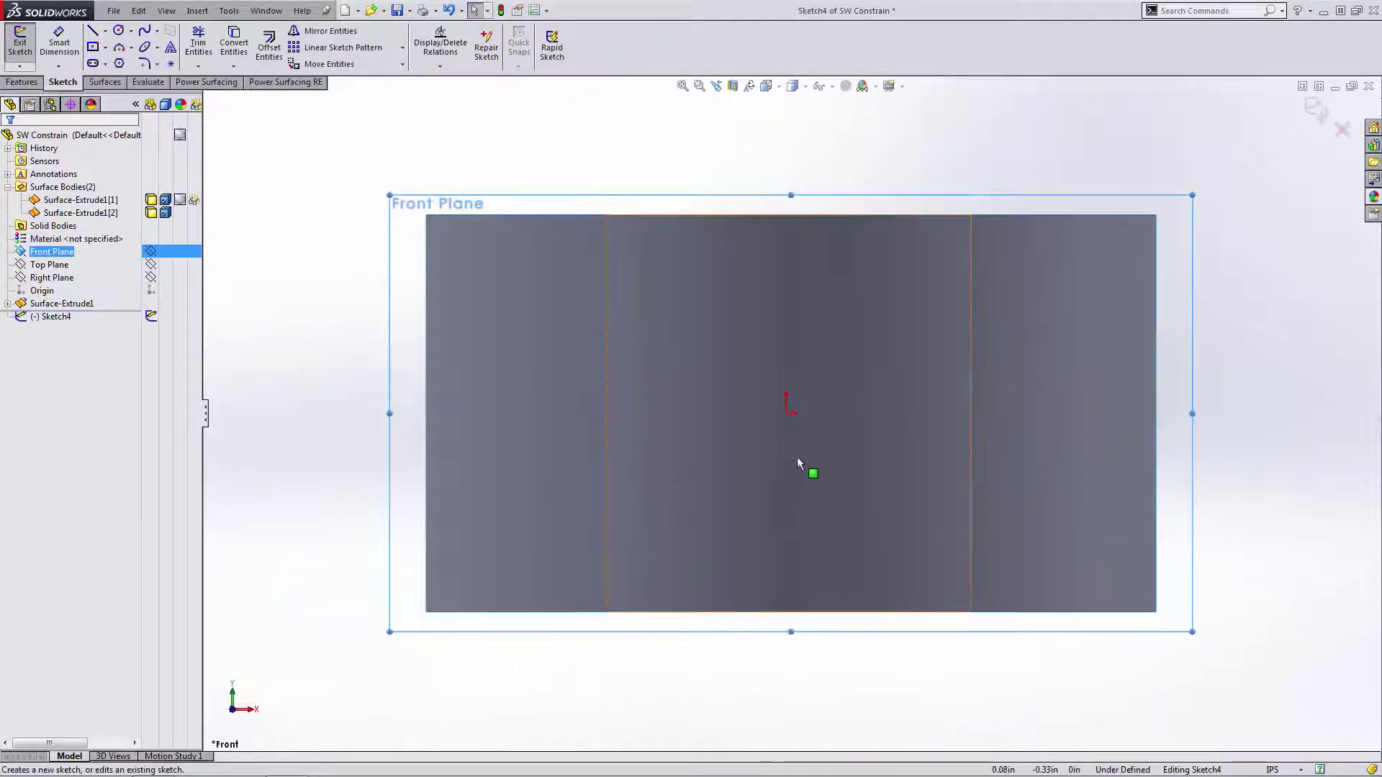
pyautogui.press('c')
pyautogui.click(786, 413)
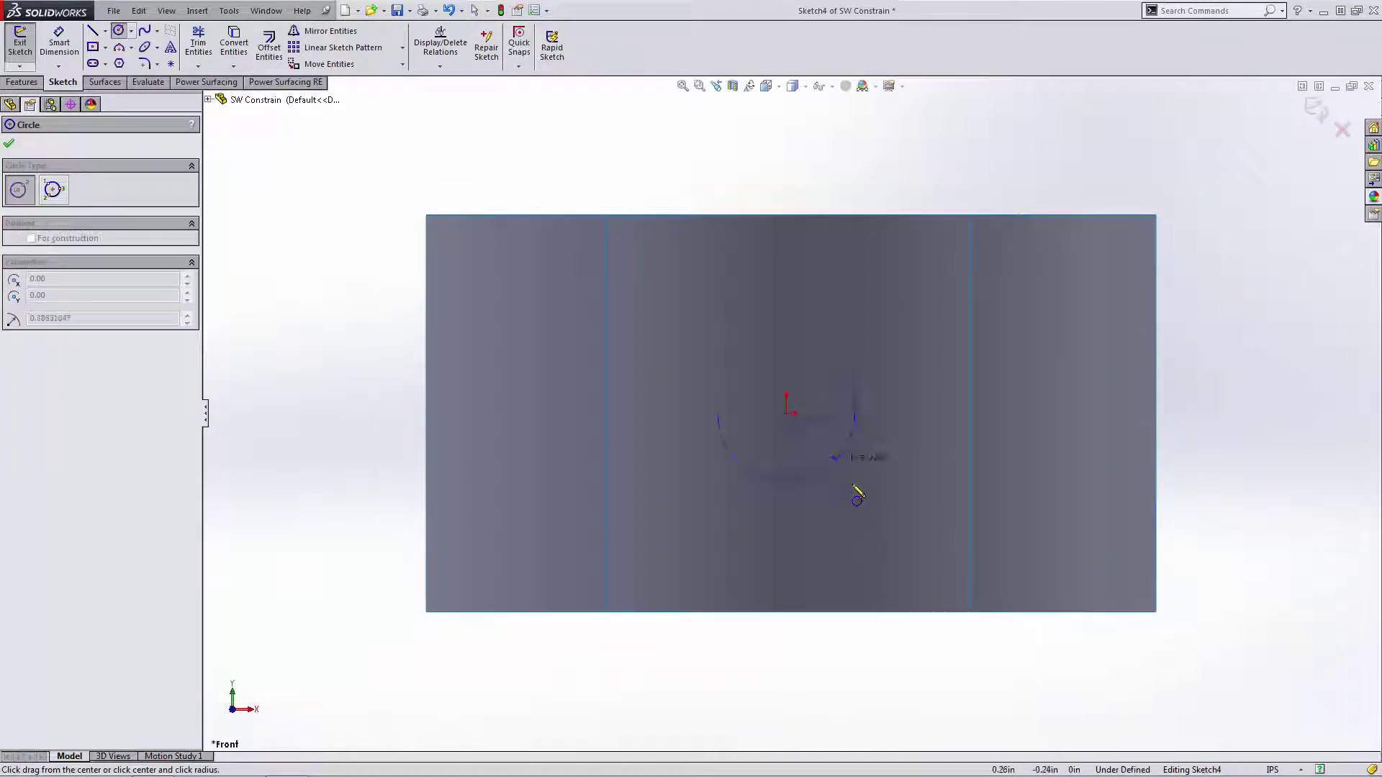
pyautogui.click(864, 491)
# - Dimension the circle's diameter as 1.00 in and finish the sketch
pyautogui.press('s')
pyautogui.click(921, 522)
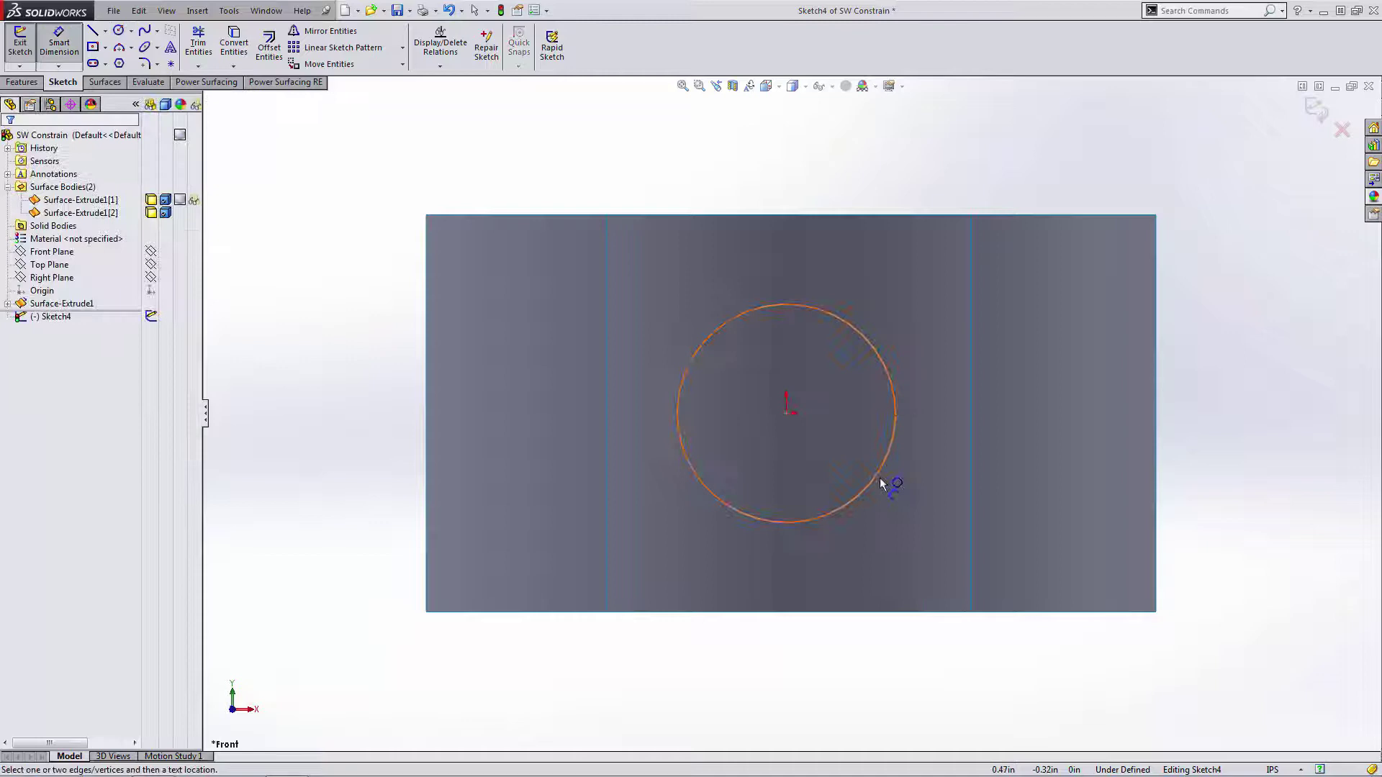
pyautogui.click(873, 484)
pyautogui.click(900, 509)
pyautogui.press('Return')
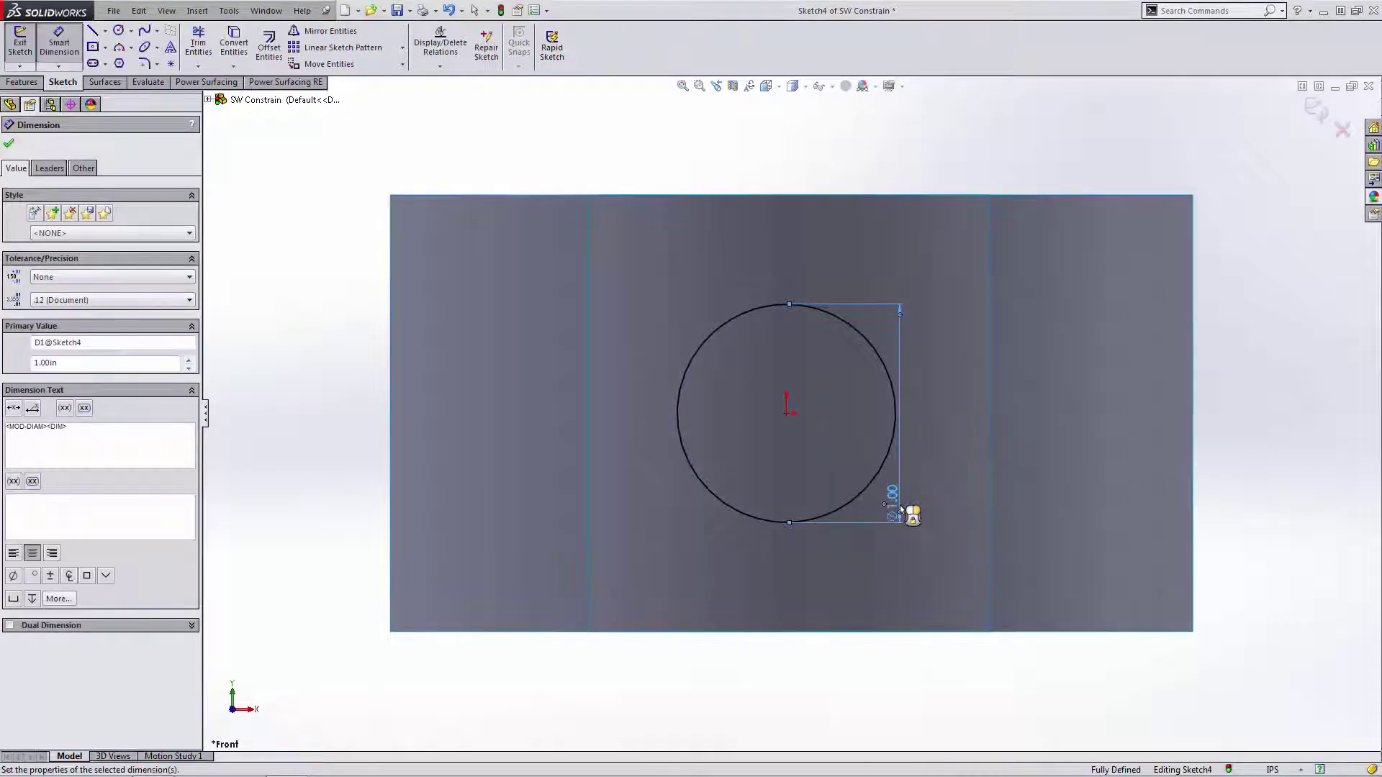
pyautogui.click(1314, 110)
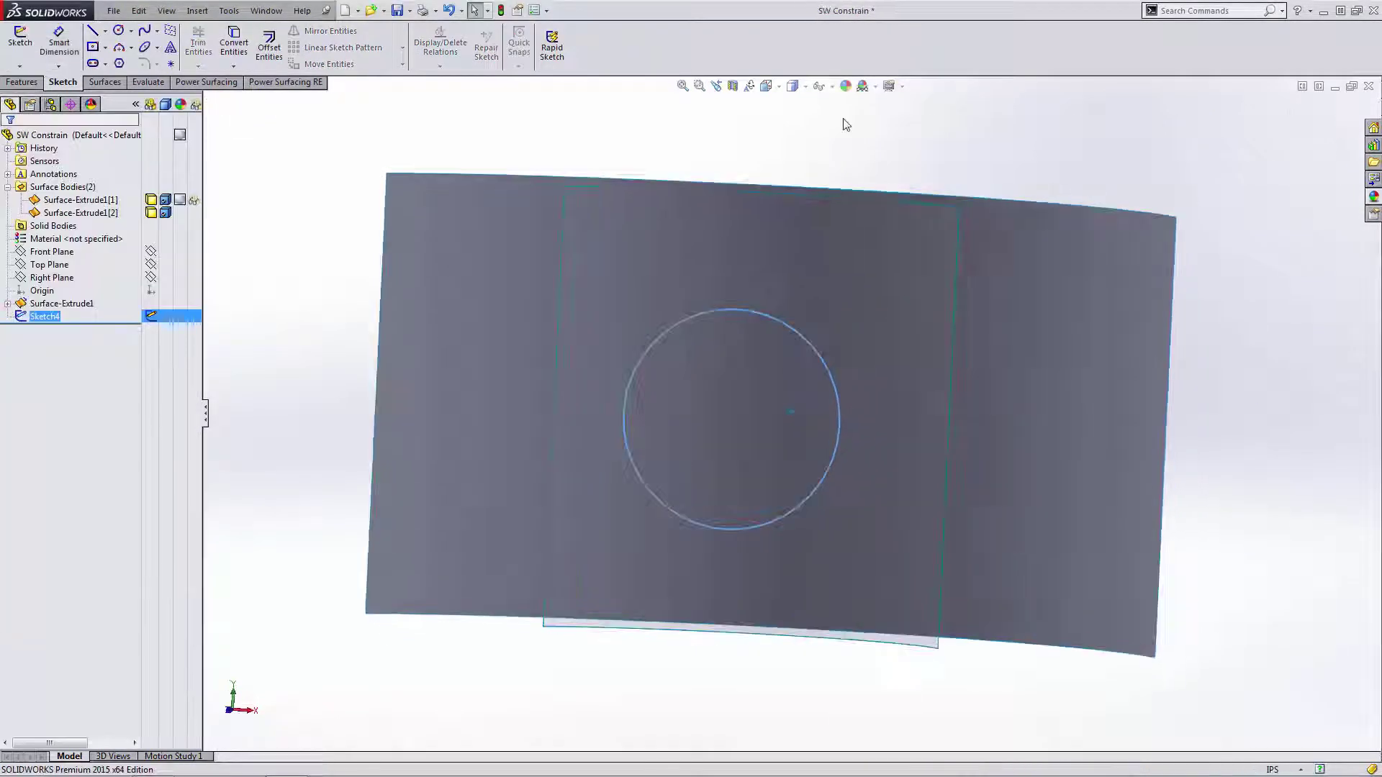
# - Split the outer curved surface with a projection Split Line using the circle sketch
pyautogui.click(30, 86)
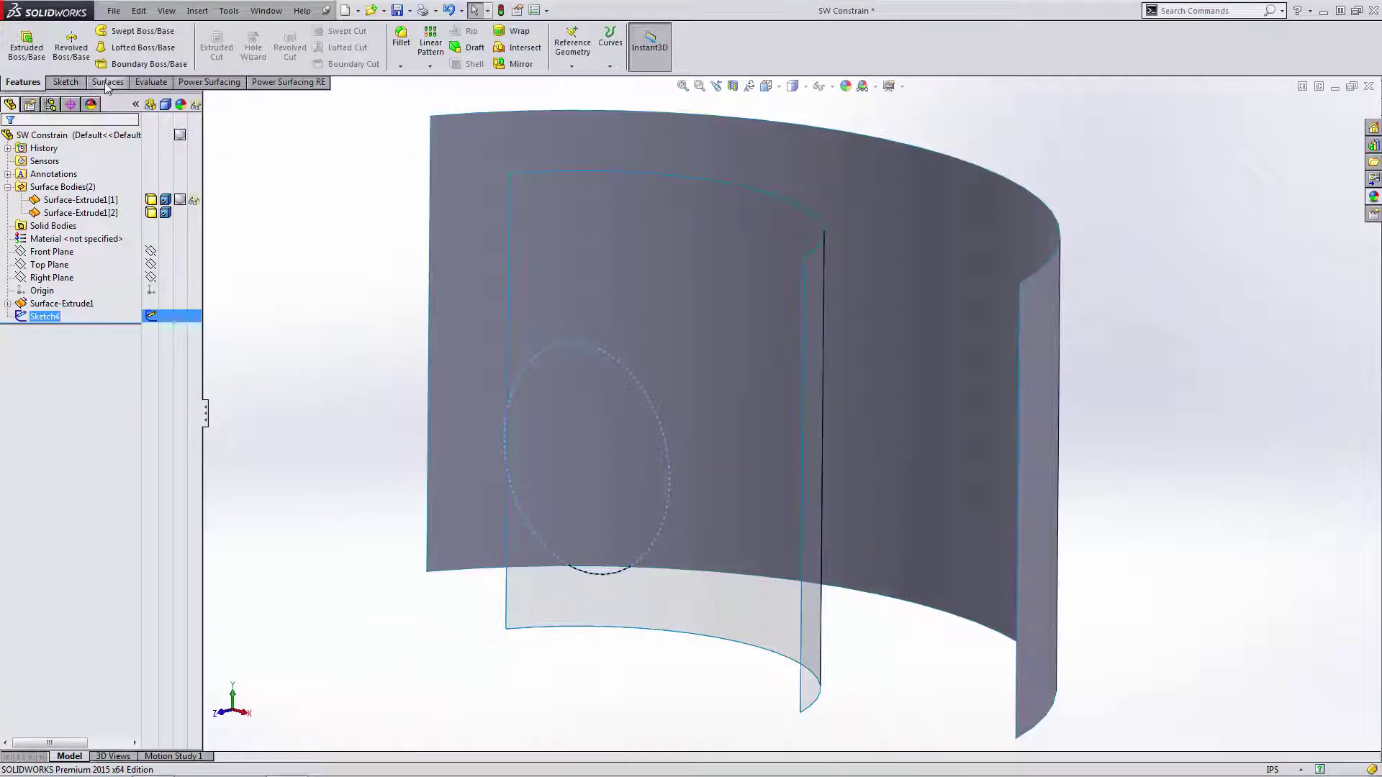
pyautogui.click(105, 82)
pyautogui.click(768, 49)
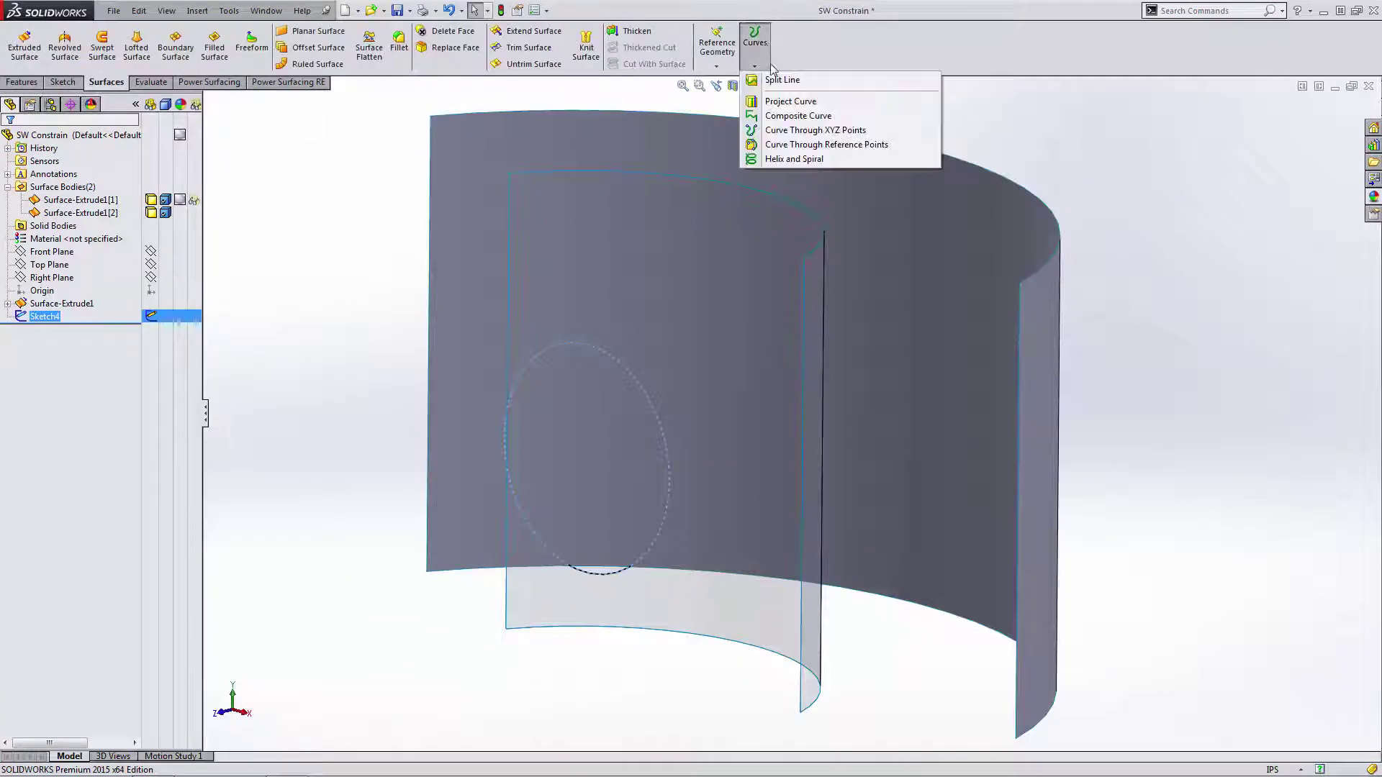
pyautogui.click(777, 80)
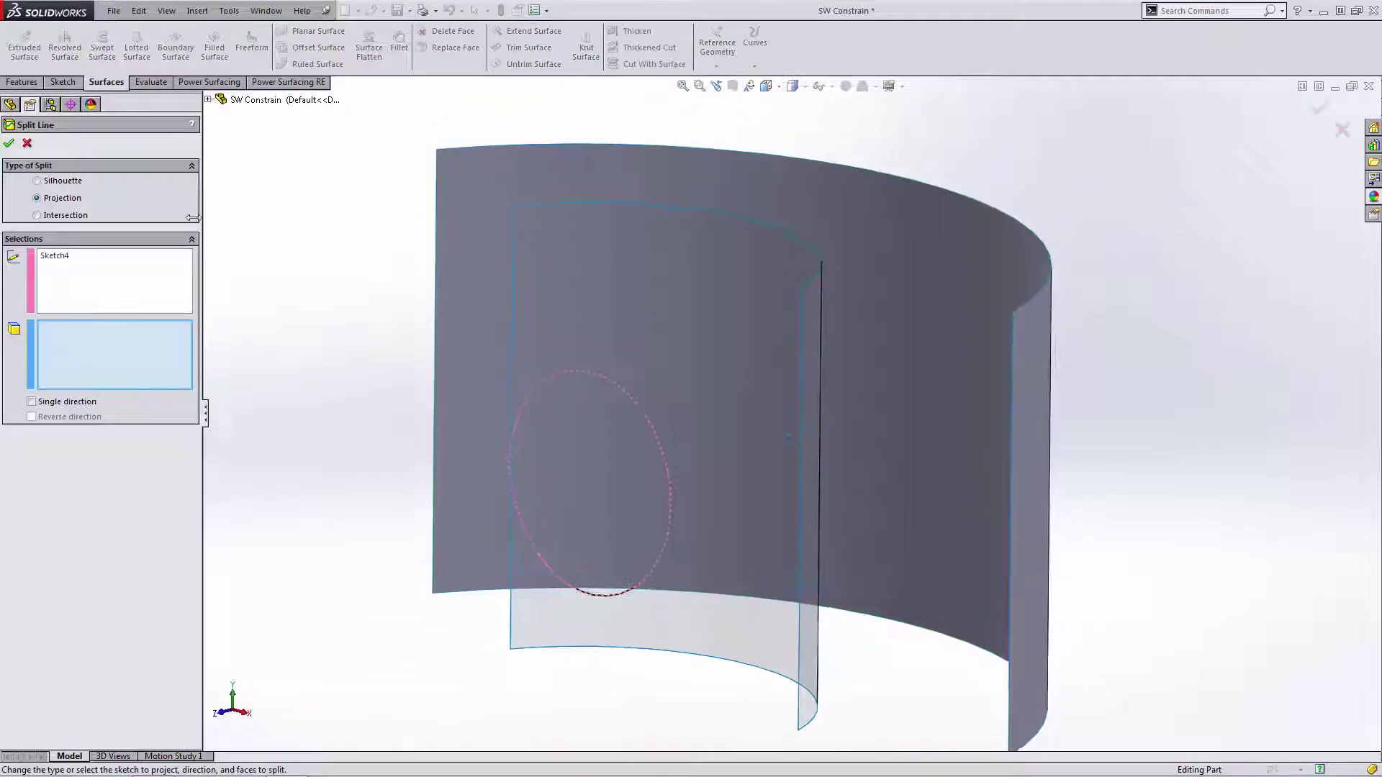
pyautogui.click(952, 434)
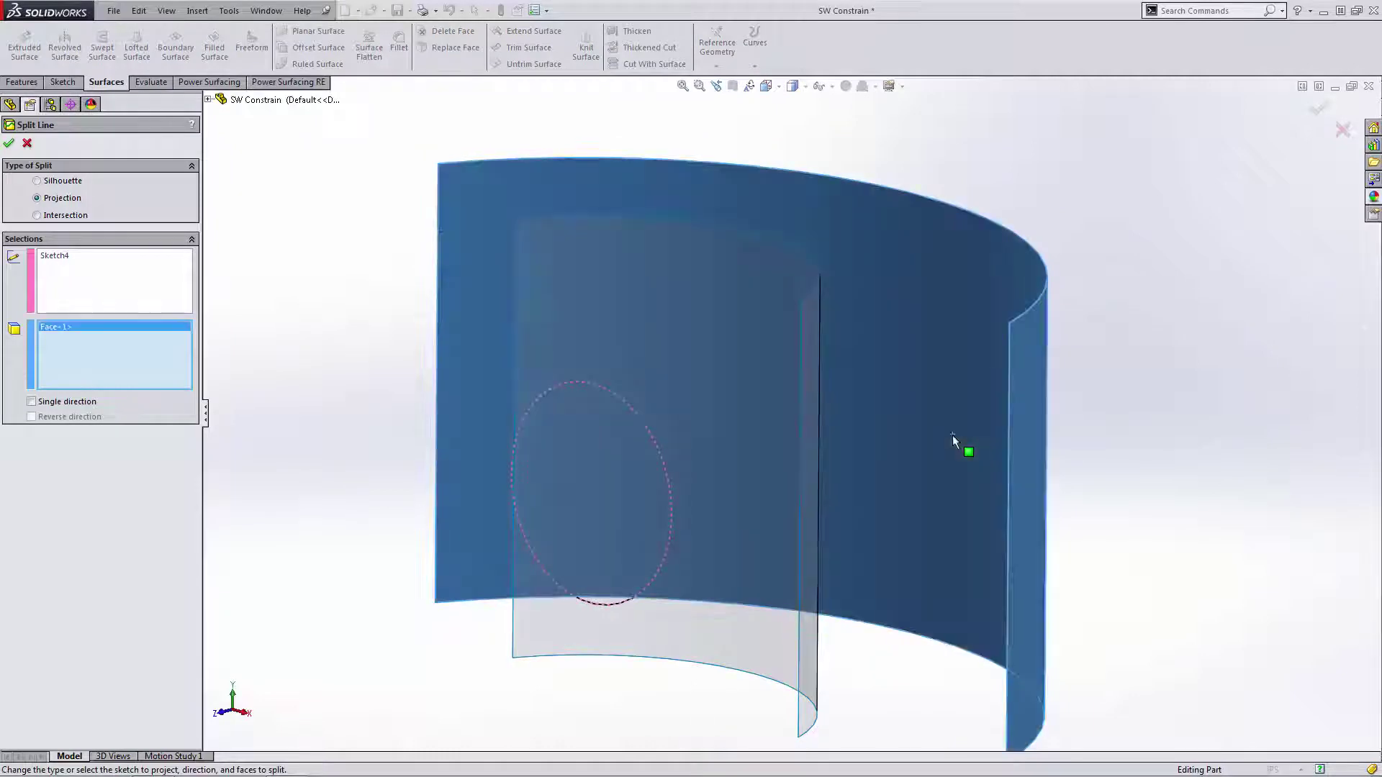
pyautogui.click(1318, 108)
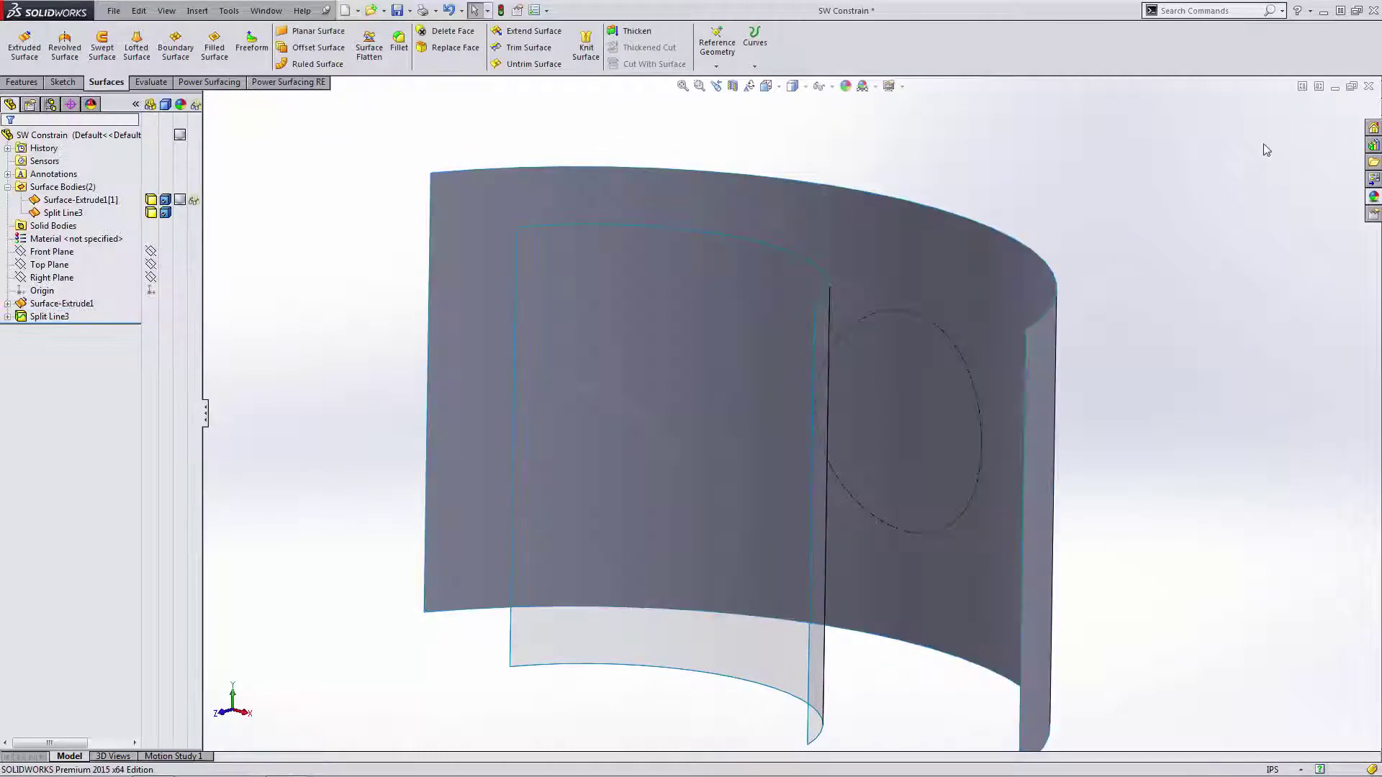
# - Examine the two surface bodies, the circular split face and the sketch inside the split line feature
pyautogui.click(57, 200)
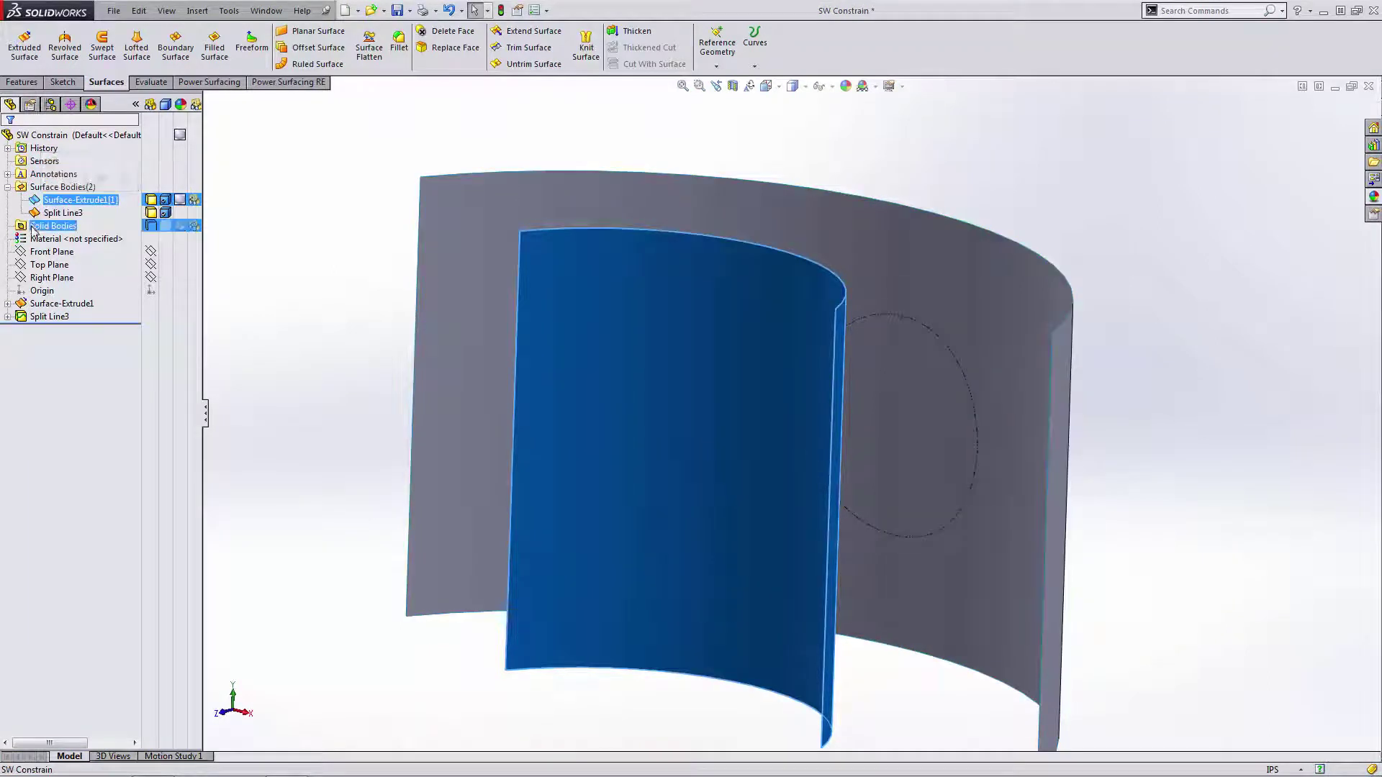
pyautogui.click(31, 213)
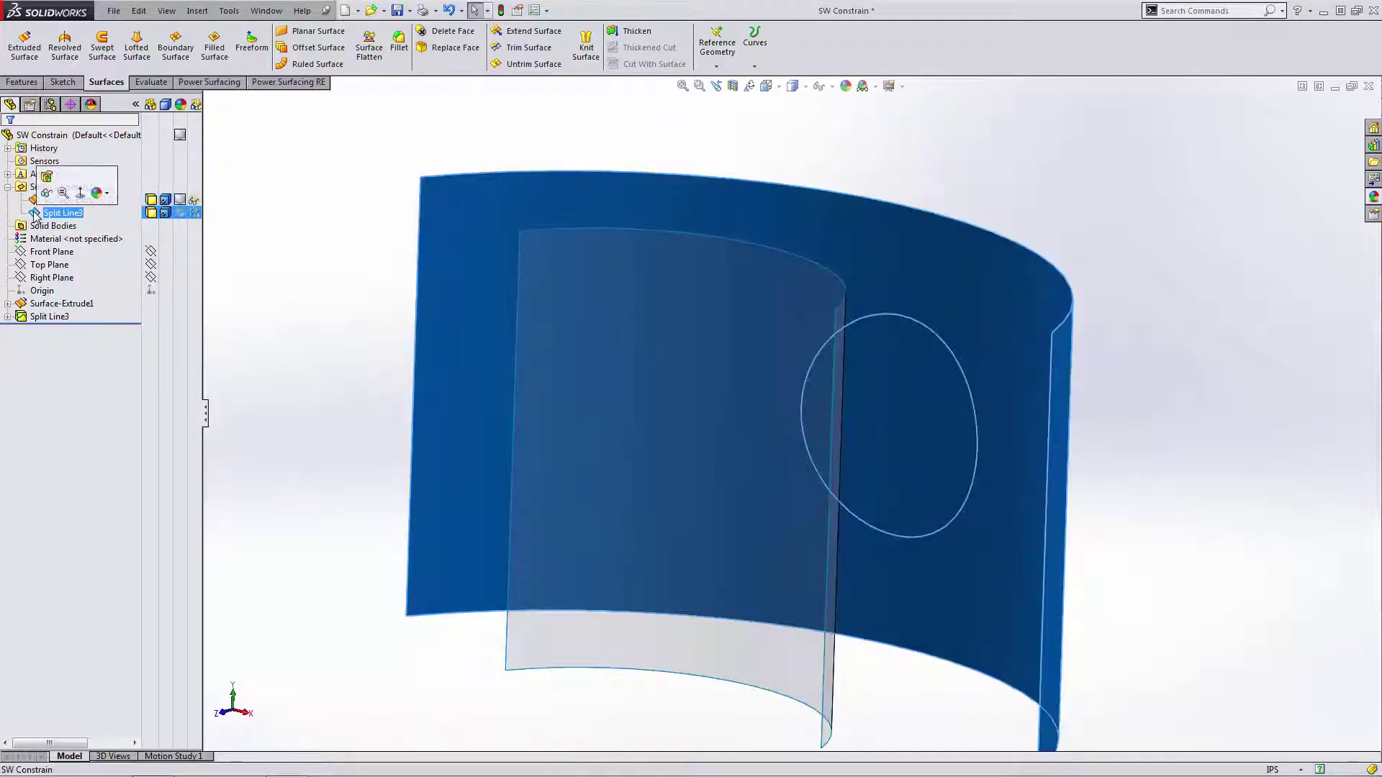
pyautogui.click(339, 217)
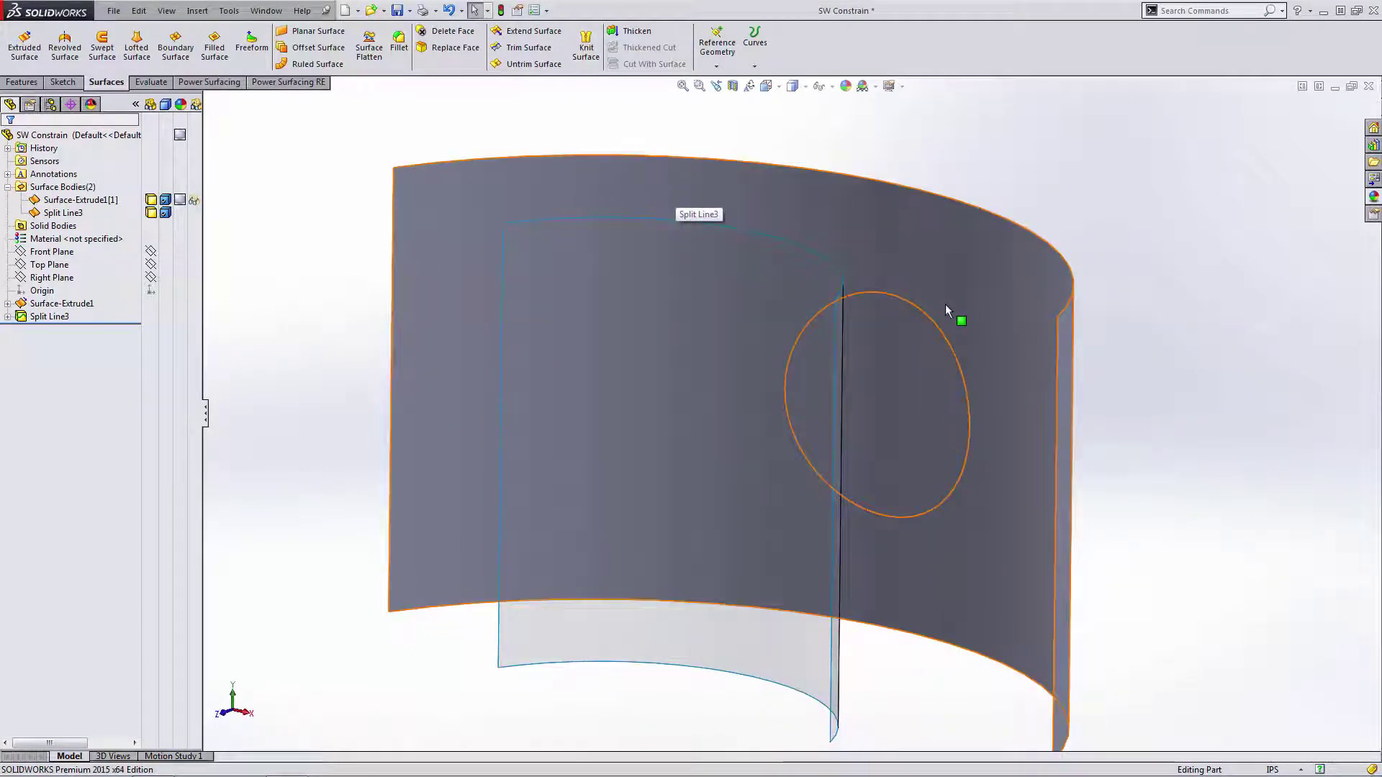
pyautogui.click(879, 353)
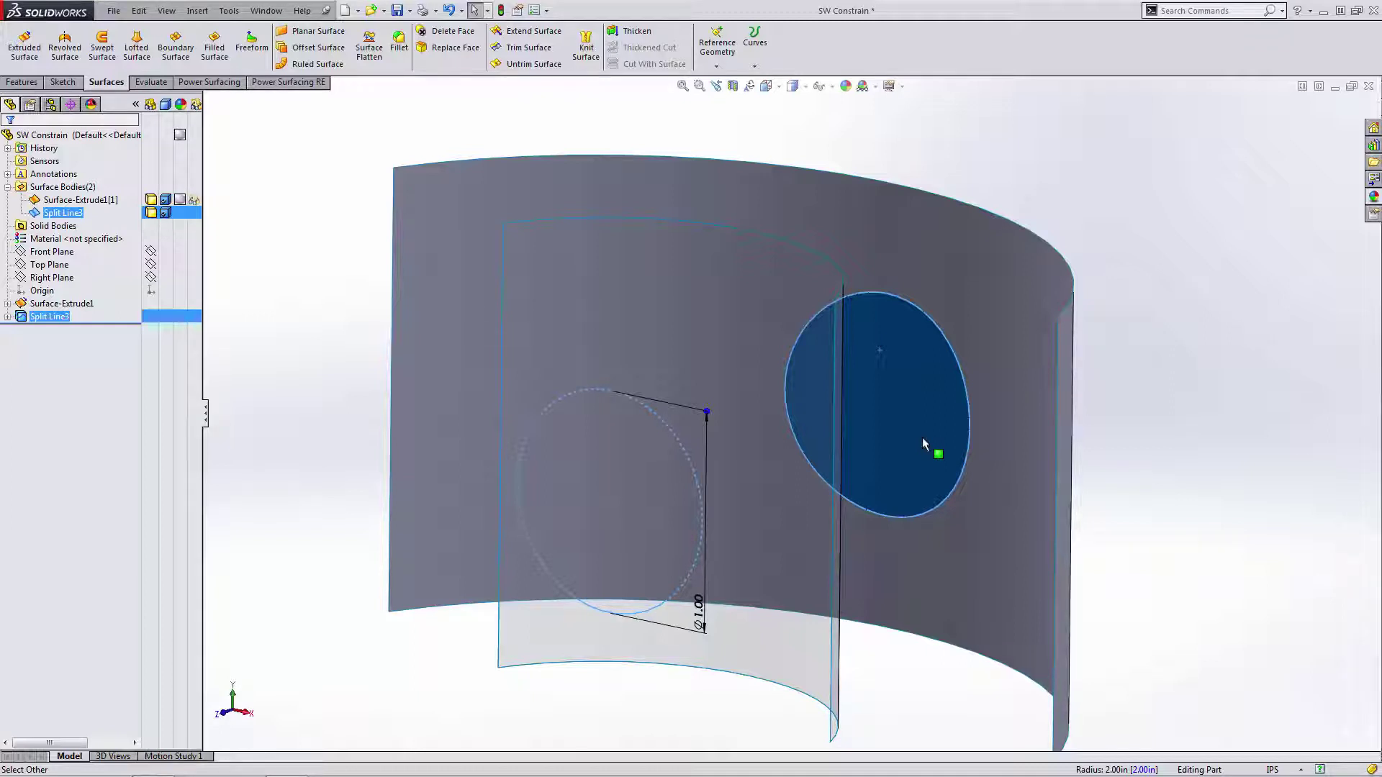
pyautogui.click(7, 317)
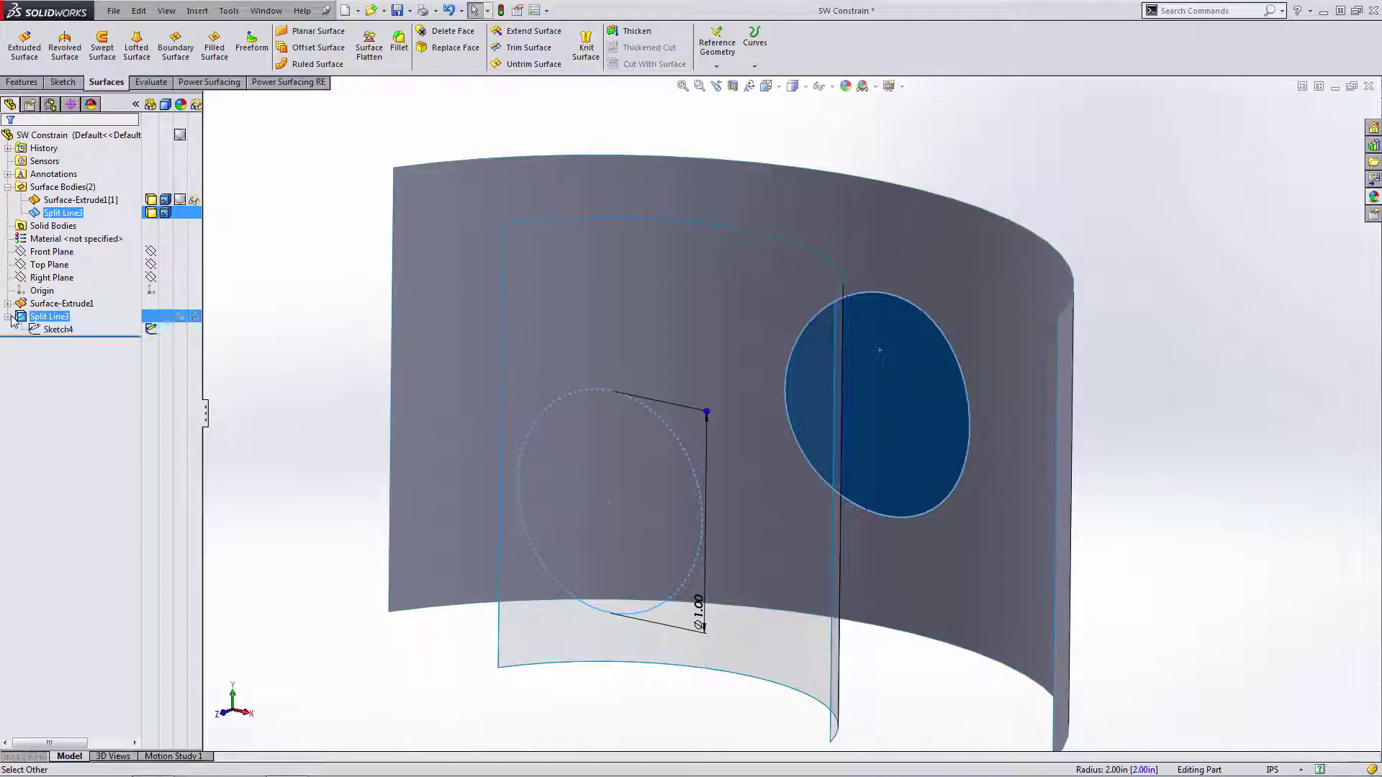
pyautogui.click(38, 330)
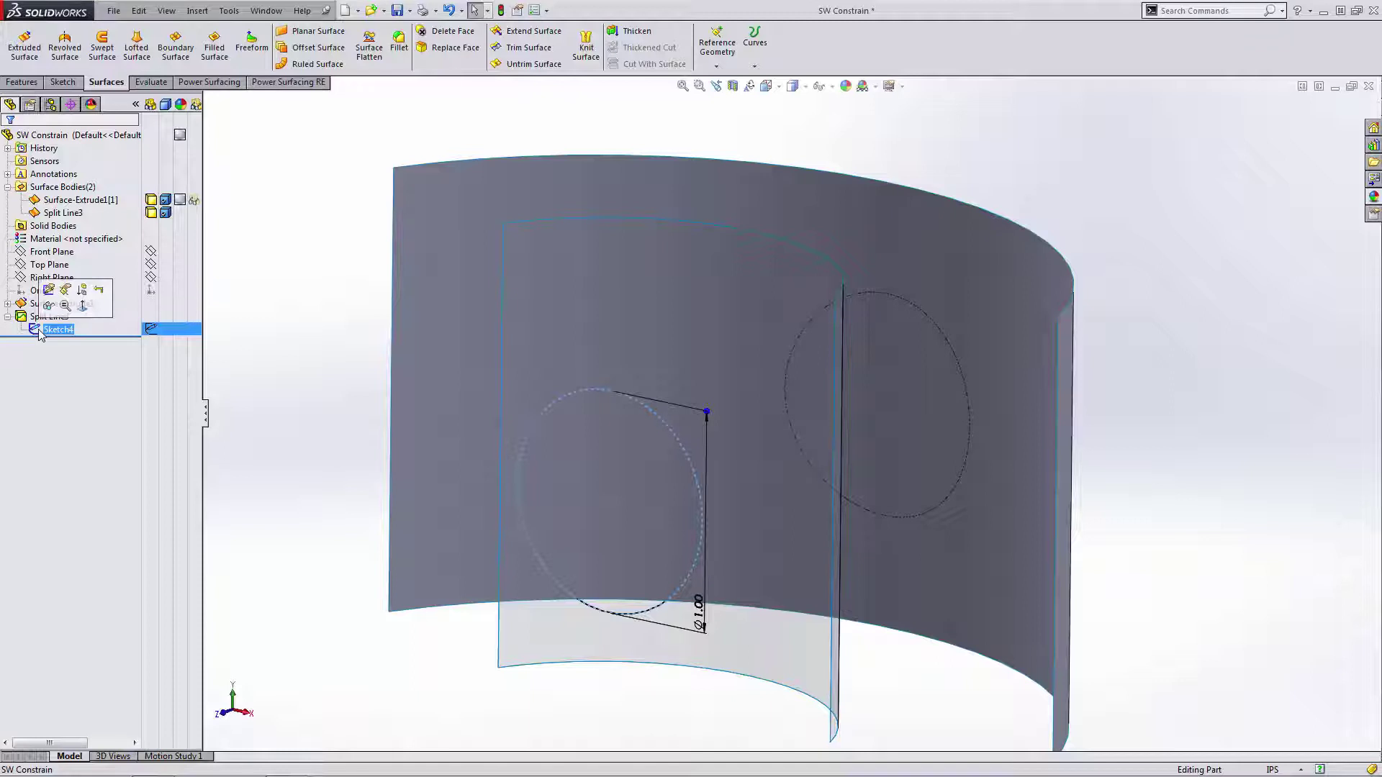
pyautogui.click(268, 328)
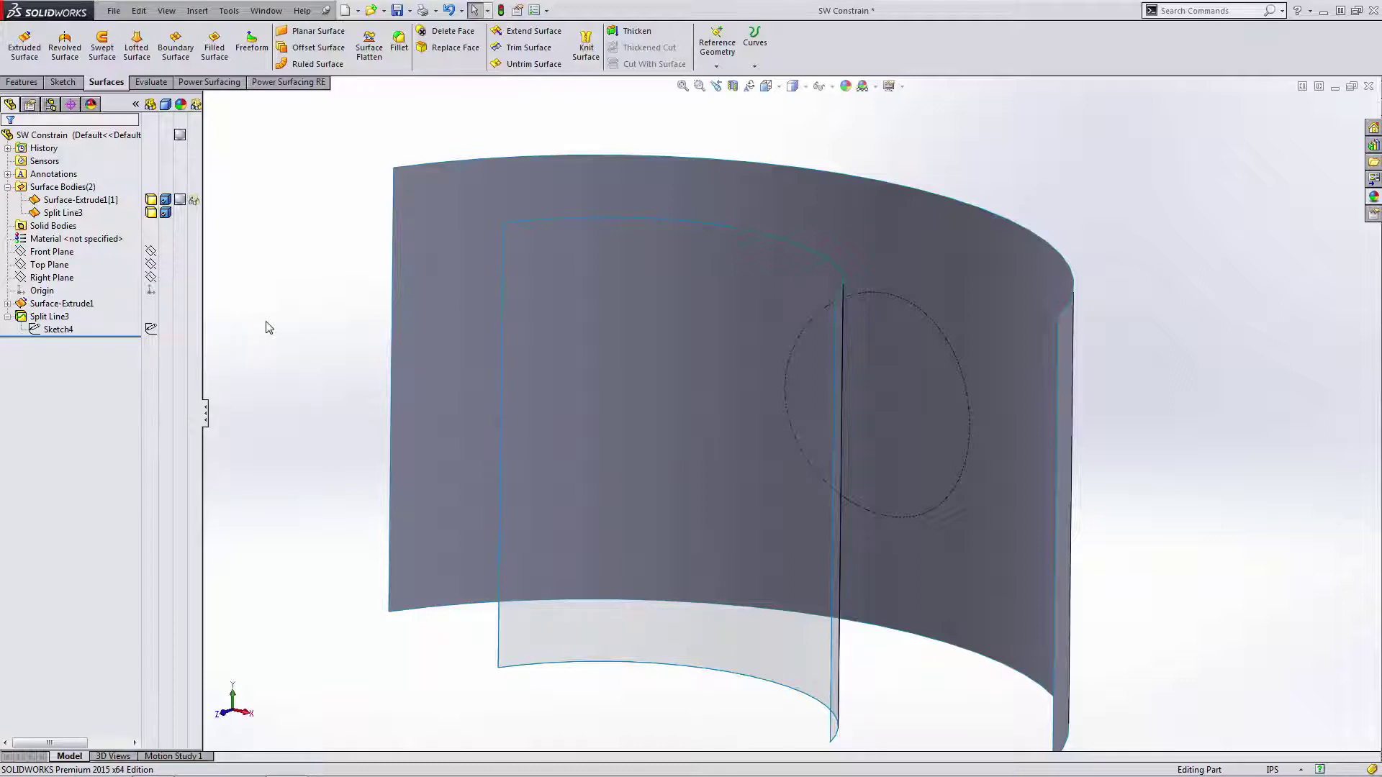
# - Split the inner and outer curved surfaces with an intersection Split Line using the Top Plane
pyautogui.click(754, 66)
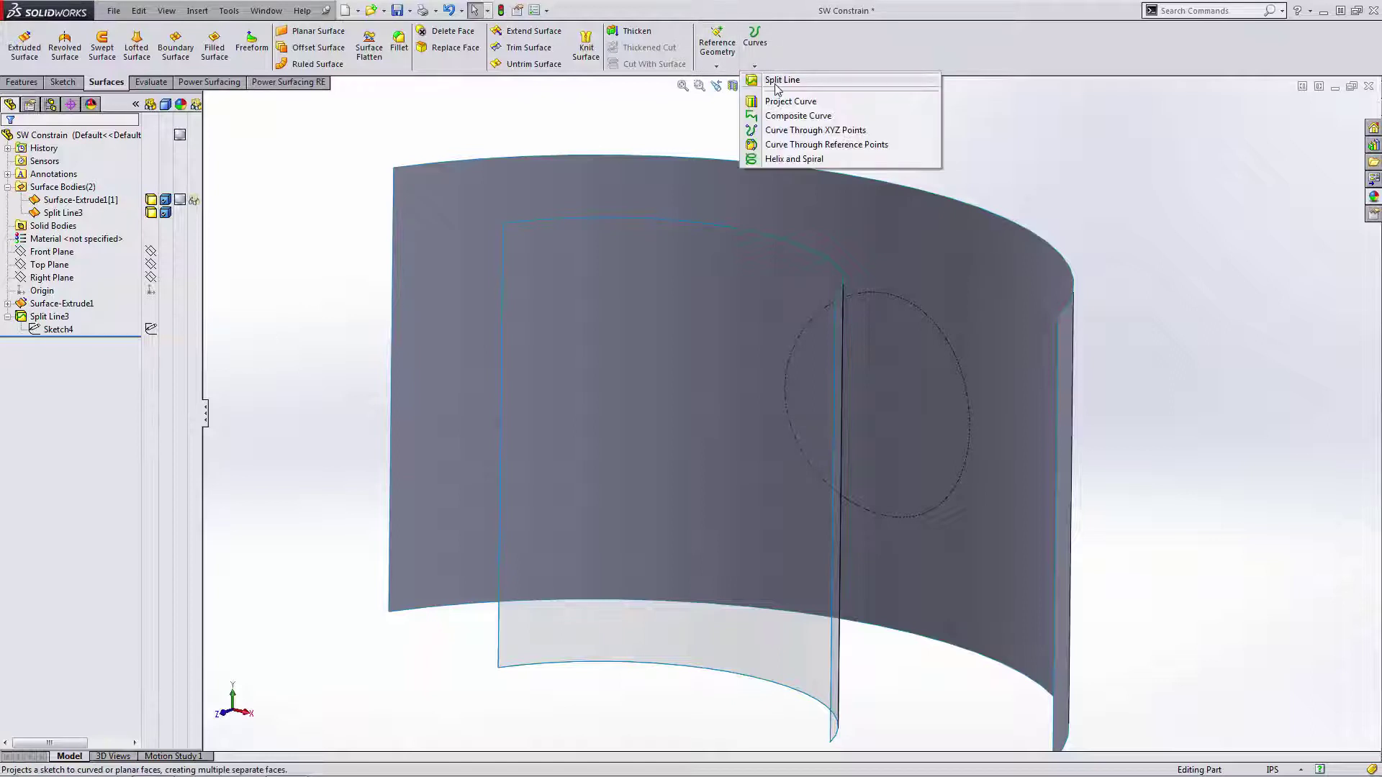
pyautogui.click(777, 81)
pyautogui.click(55, 220)
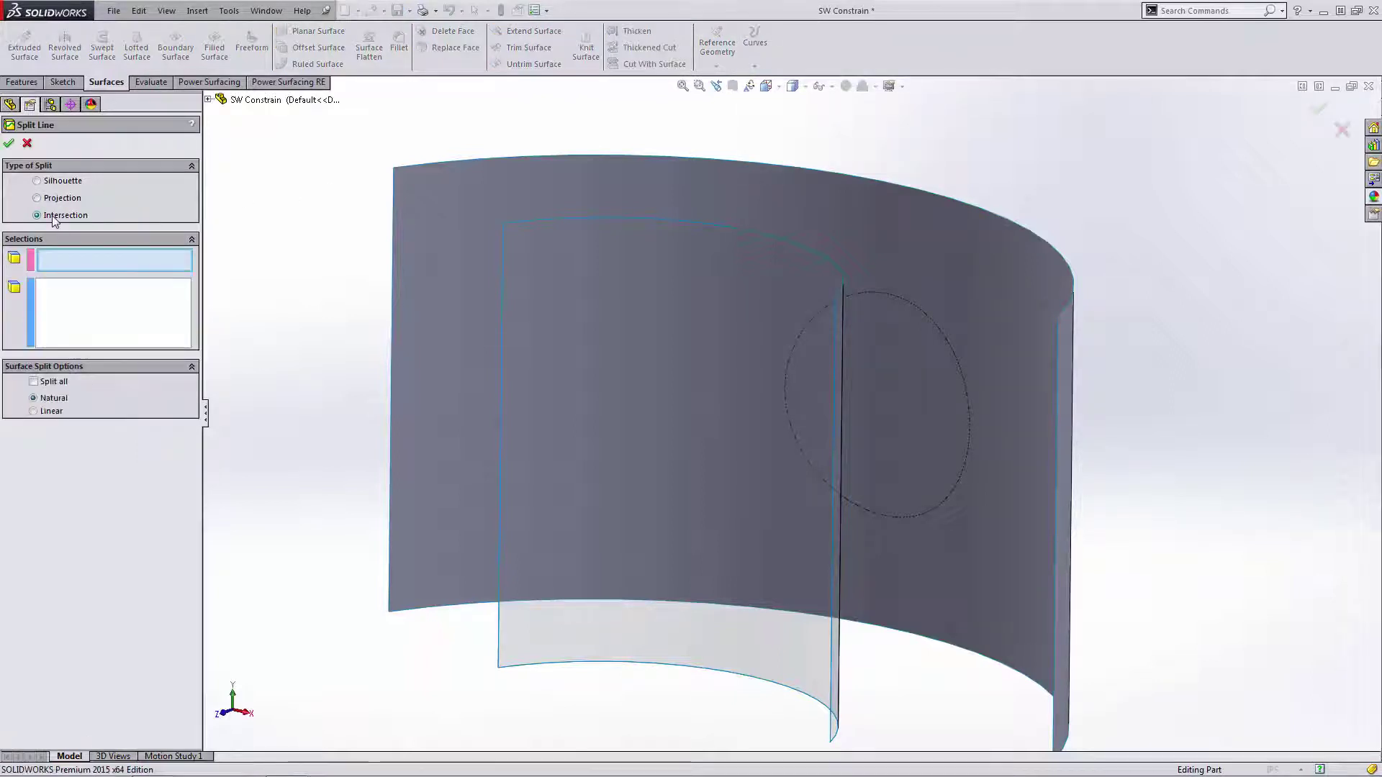
pyautogui.click(255, 100)
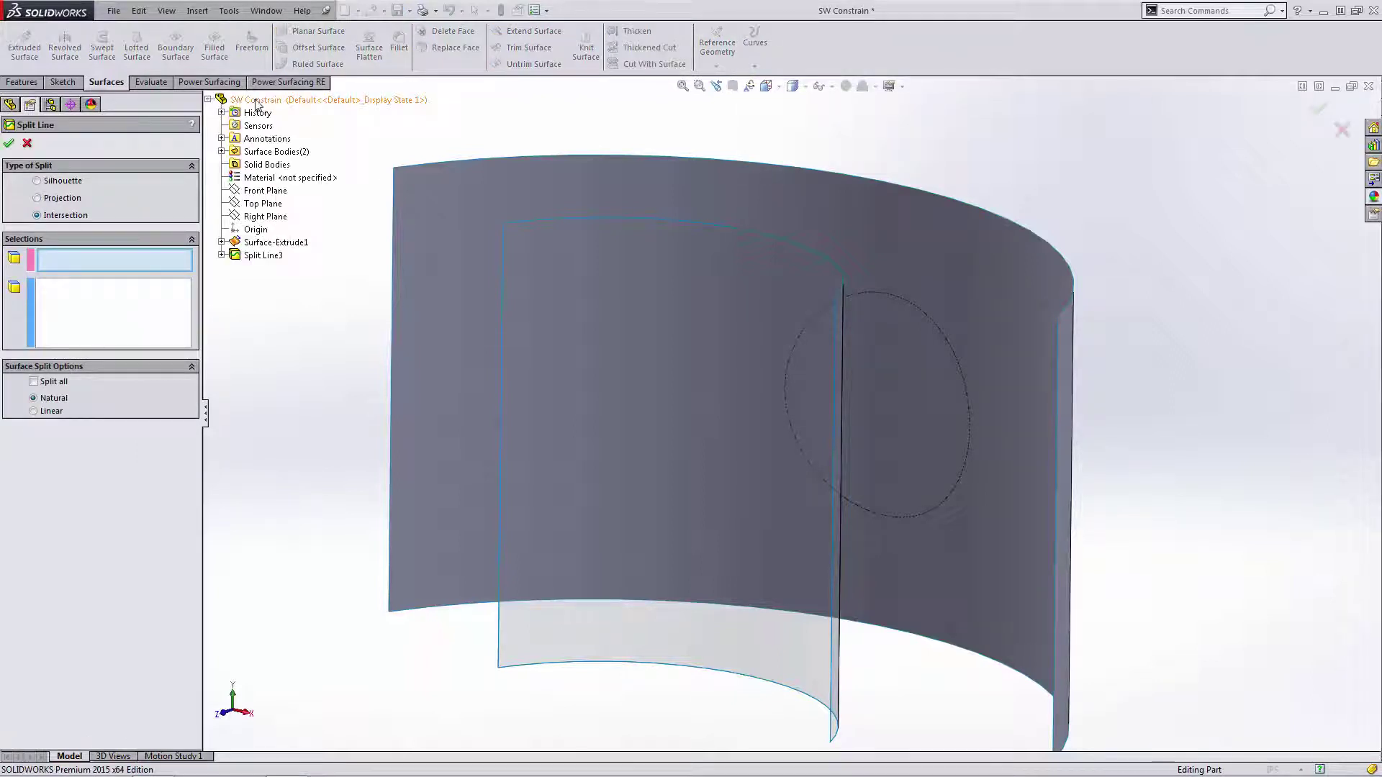
pyautogui.click(266, 204)
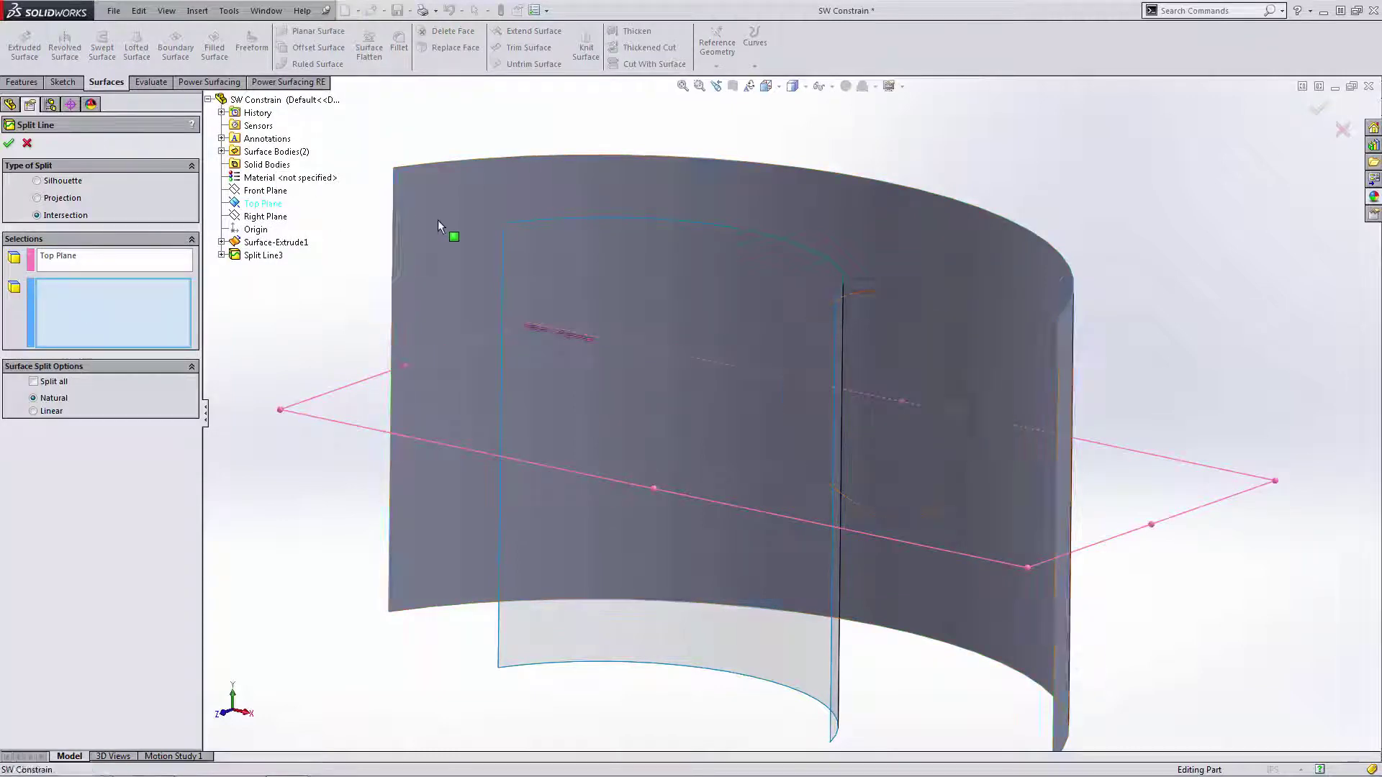
pyautogui.click(437, 222)
pyautogui.click(519, 248)
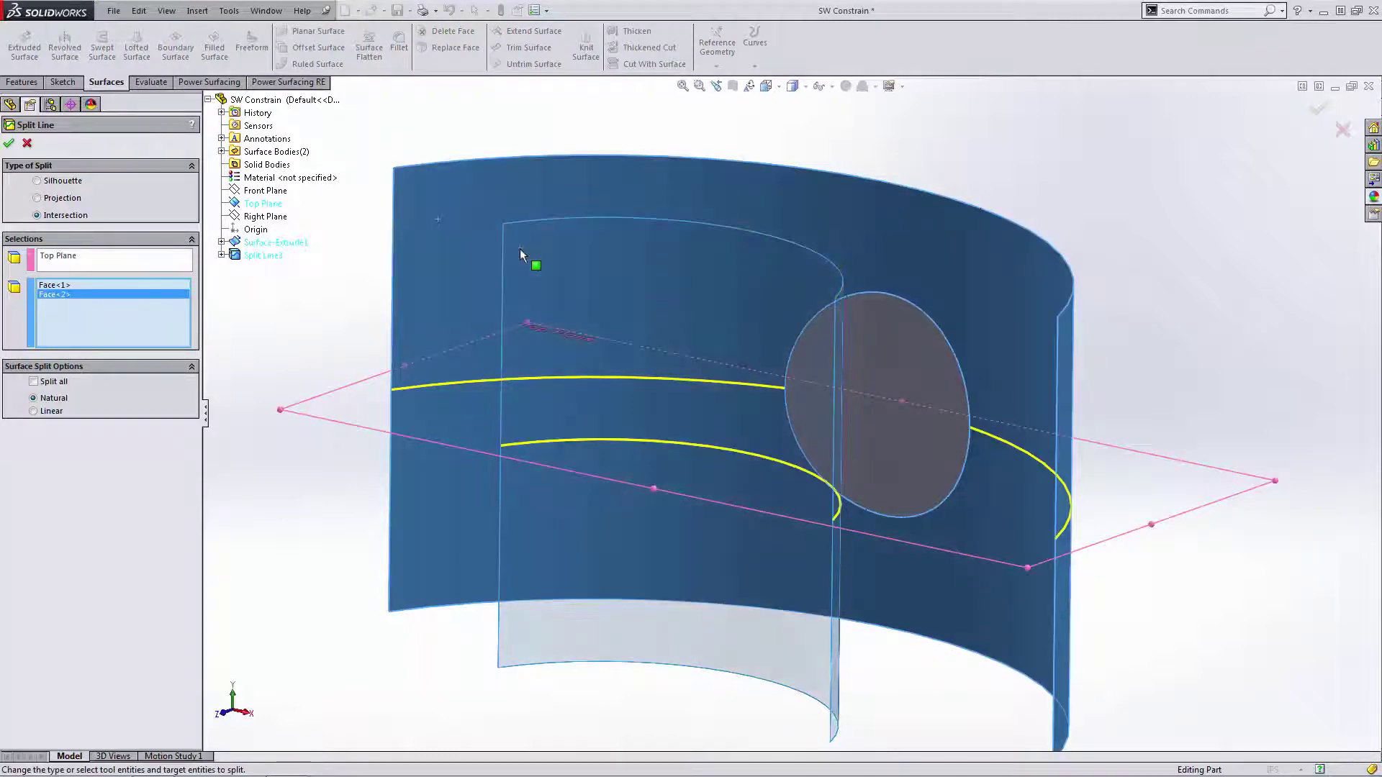
pyautogui.click(17, 145)
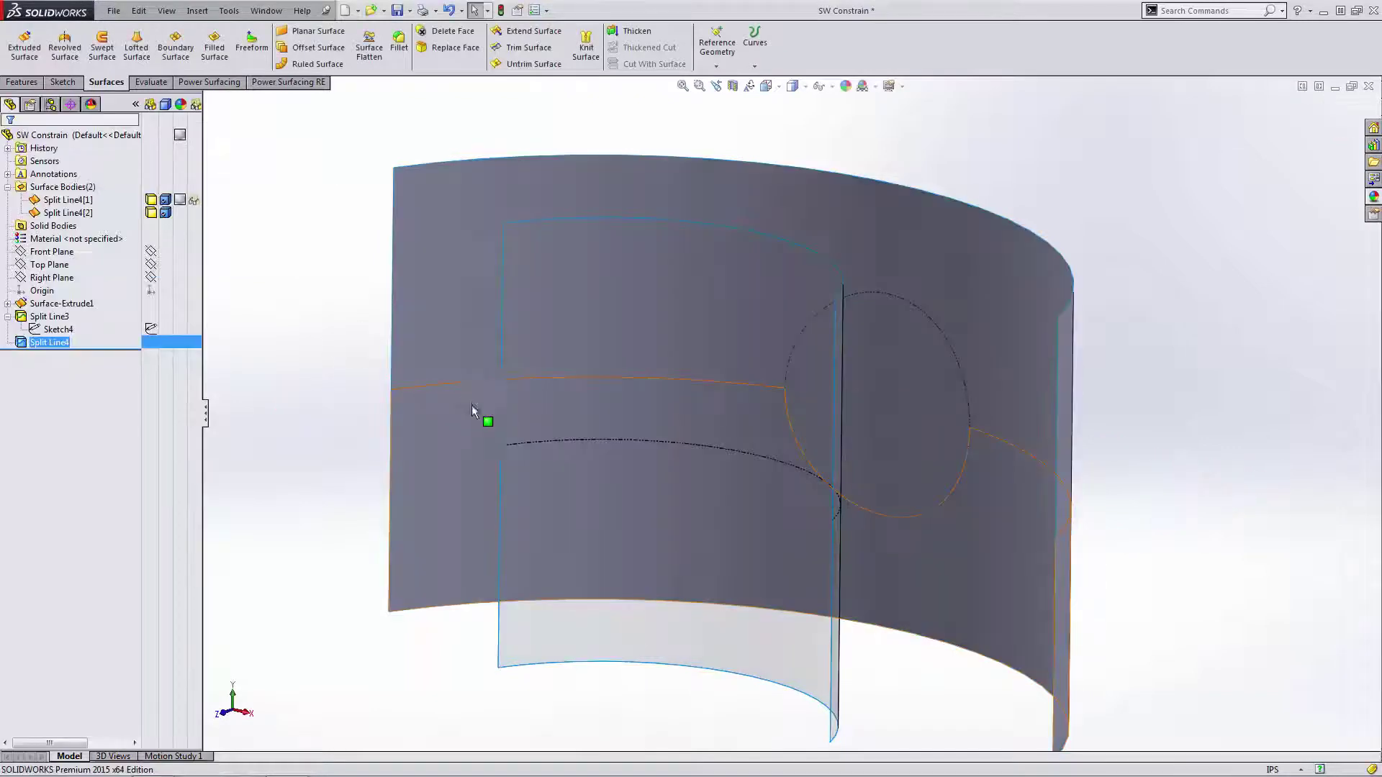
# - Examine the upper and lower split faces of both curved surfaces and the circular face
pyautogui.click(577, 308)
pyautogui.click(568, 489)
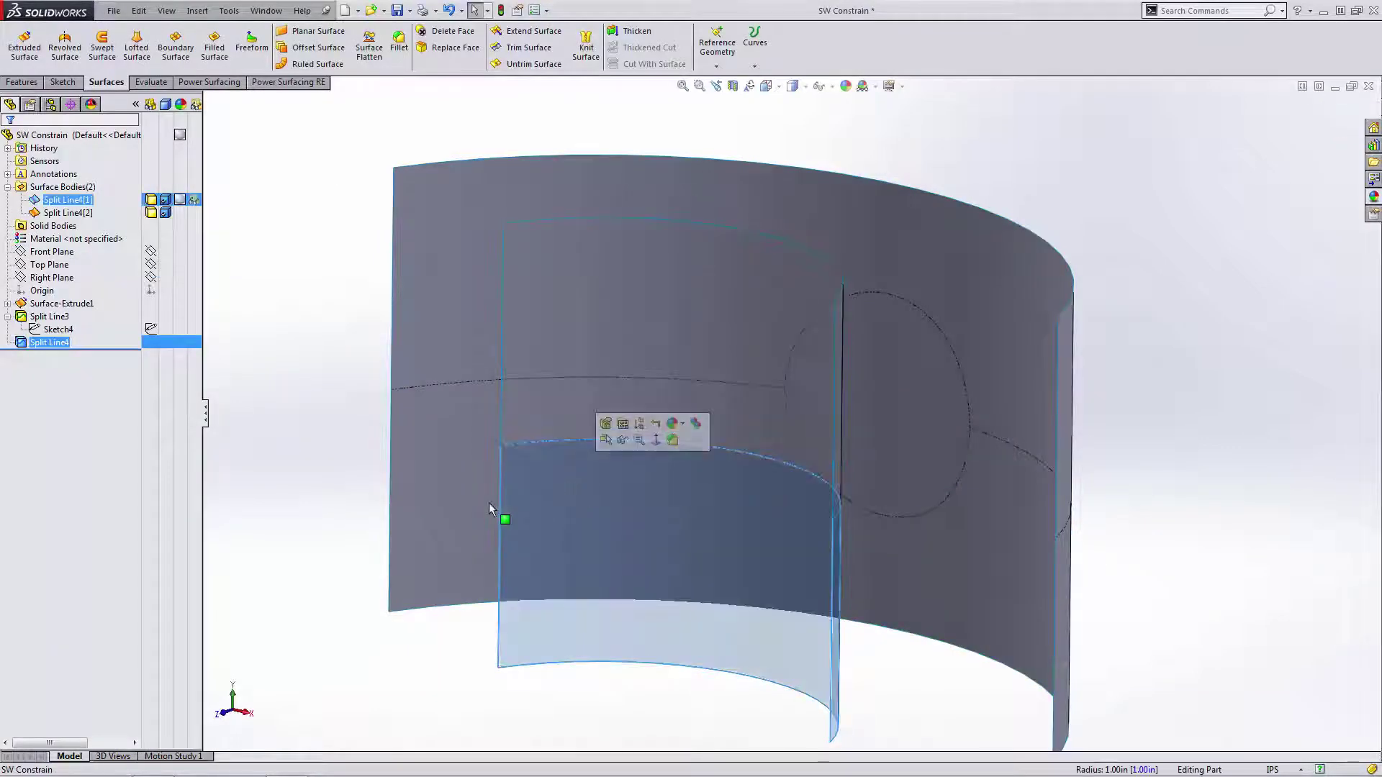
pyautogui.click(446, 497)
pyautogui.click(473, 274)
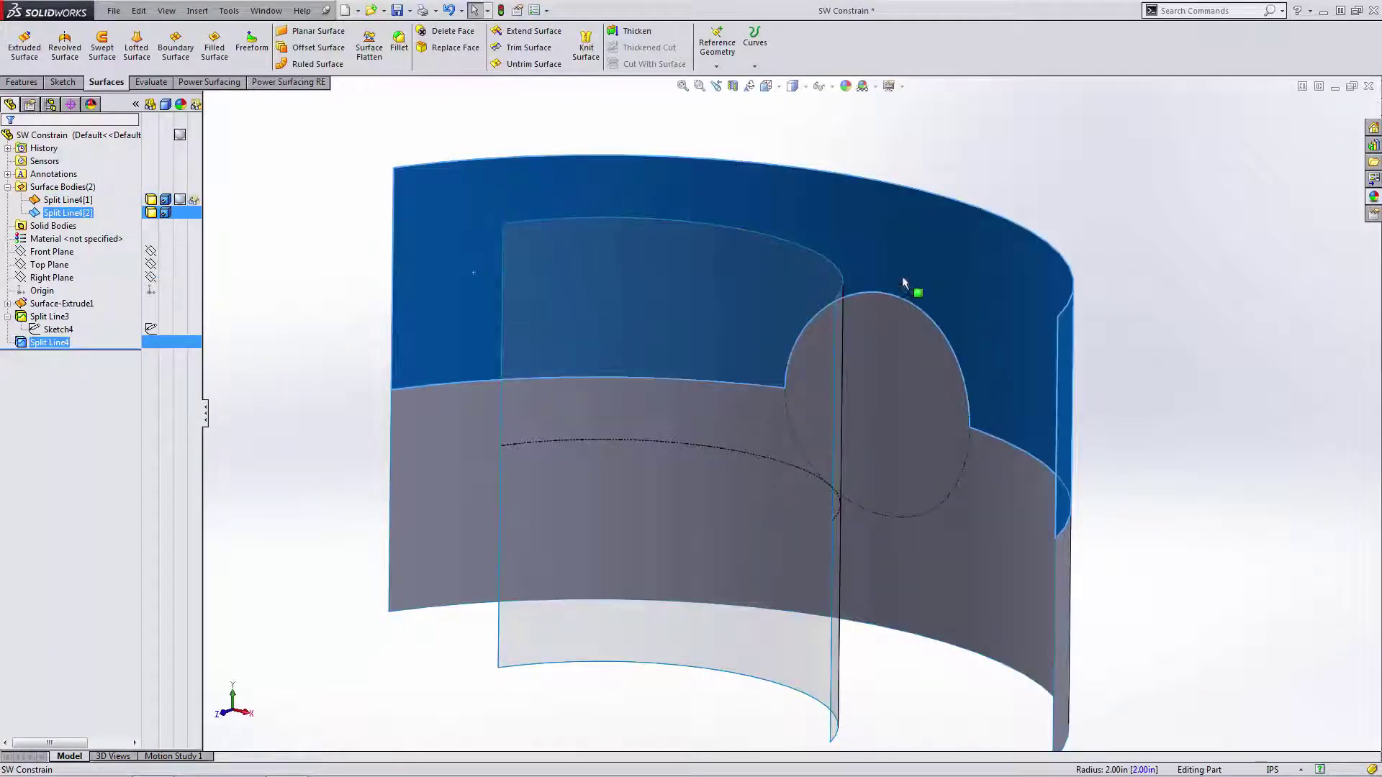
pyautogui.click(919, 423)
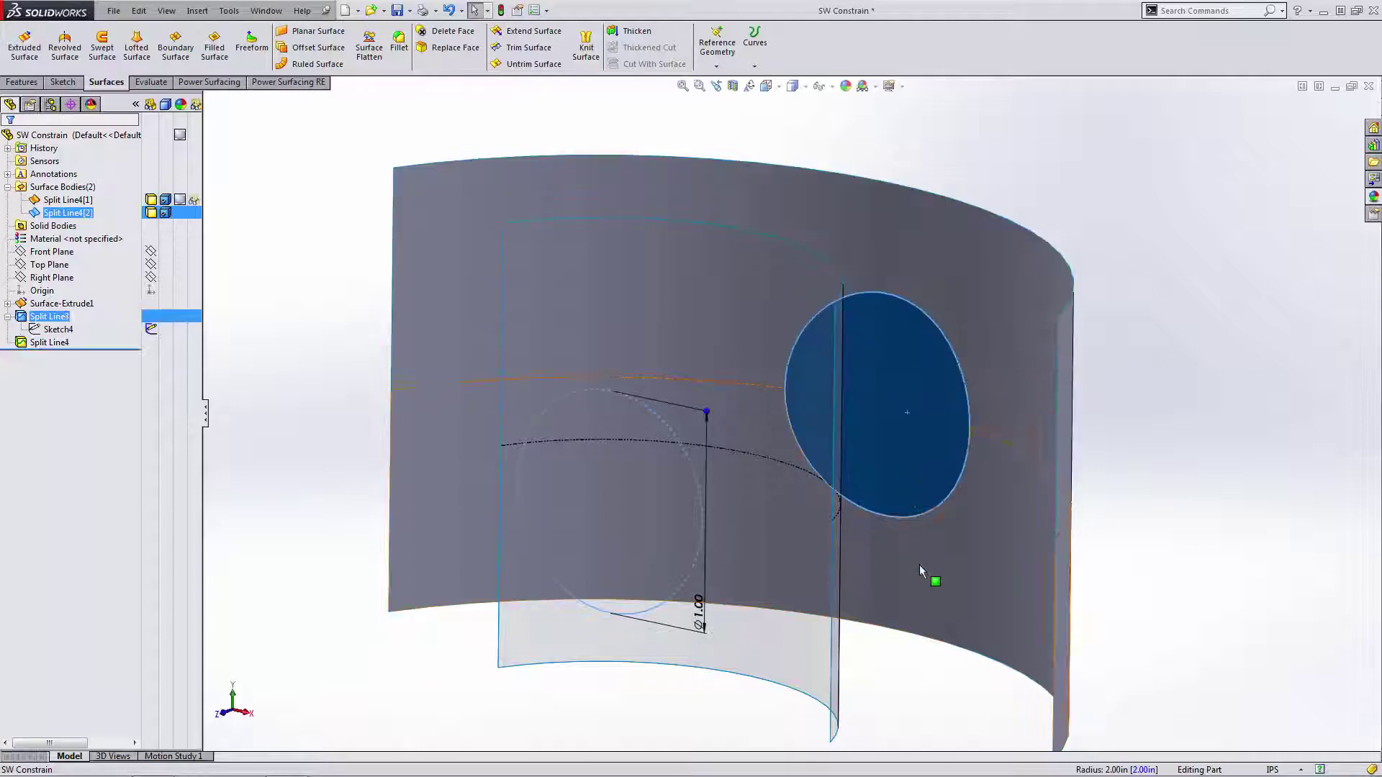
pyautogui.click(921, 565)
pyautogui.click(698, 279)
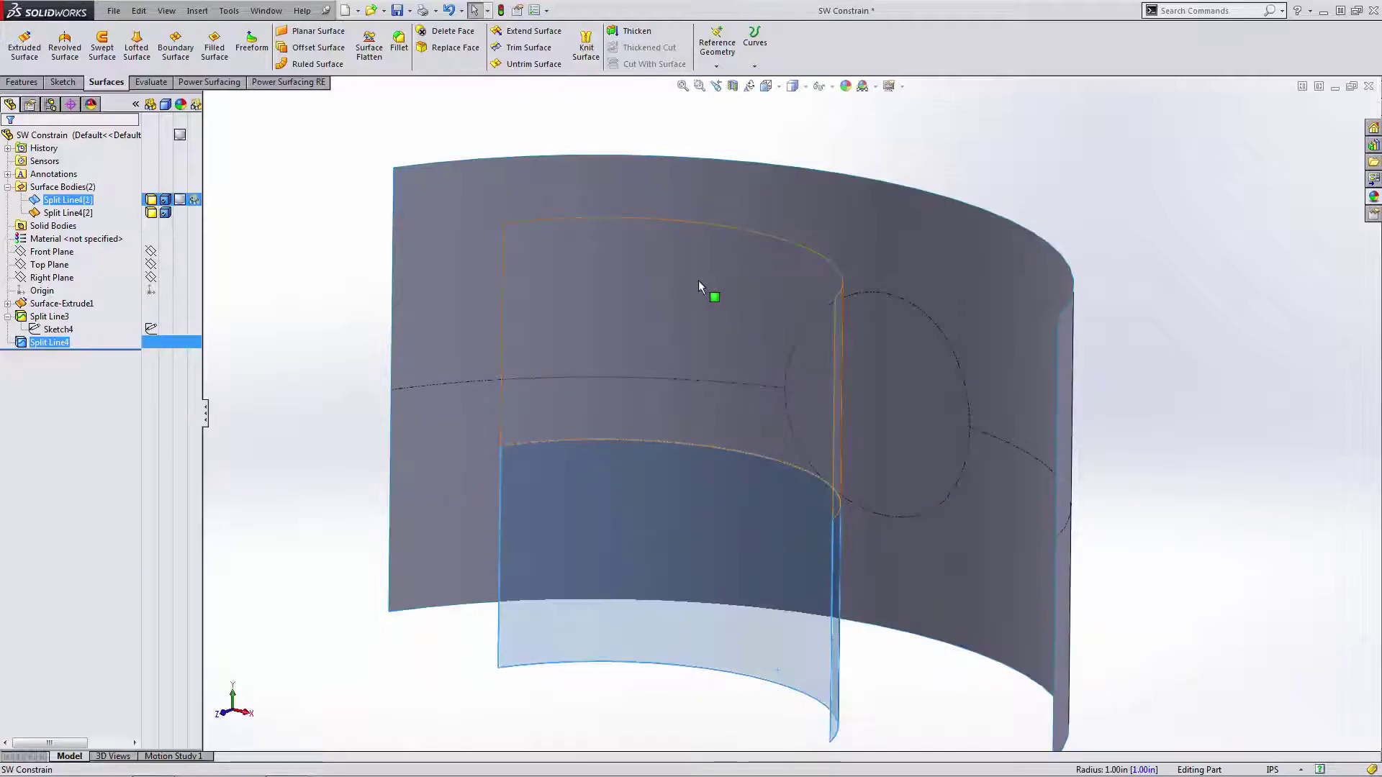
# - Split the four upper and lower faces of both curved surfaces with an intersection Split Line using the Right Plane
pyautogui.click(51, 277)
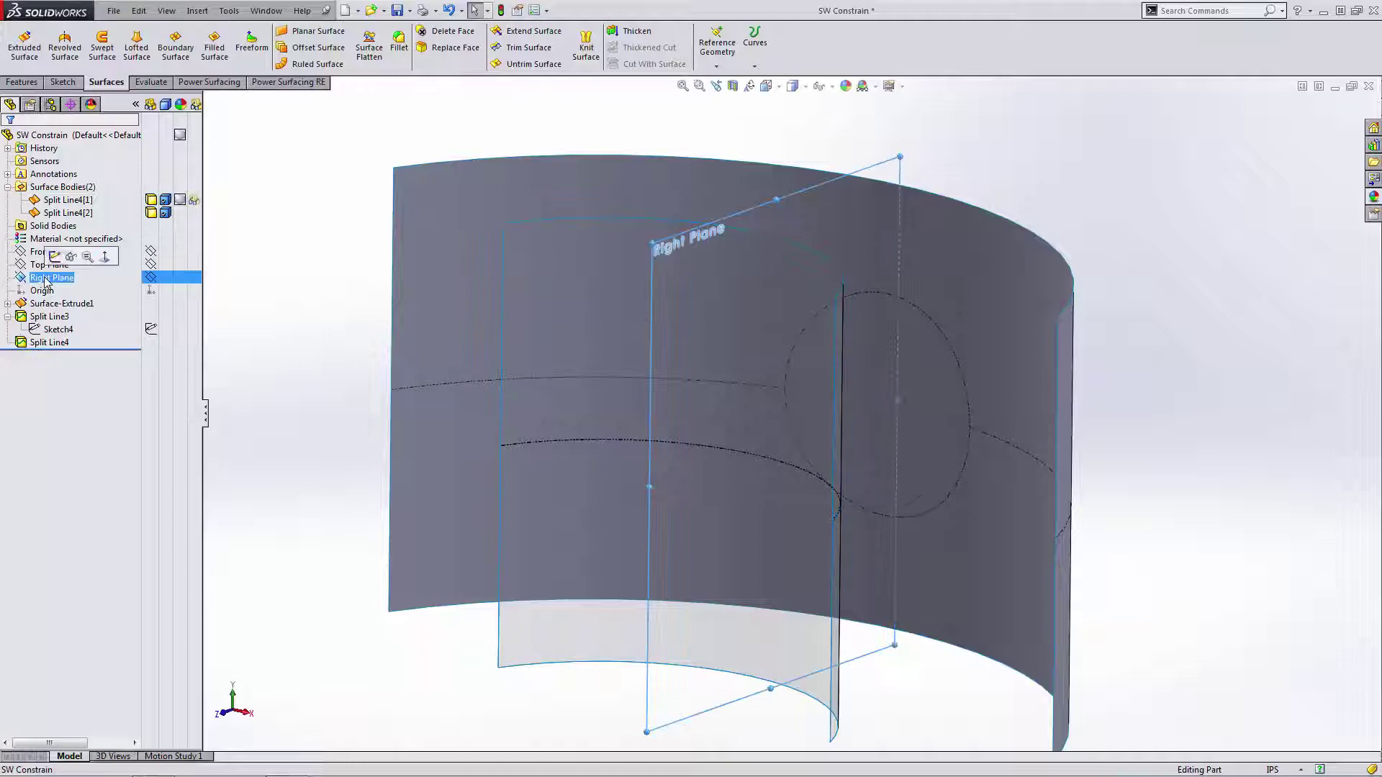
pyautogui.click(756, 49)
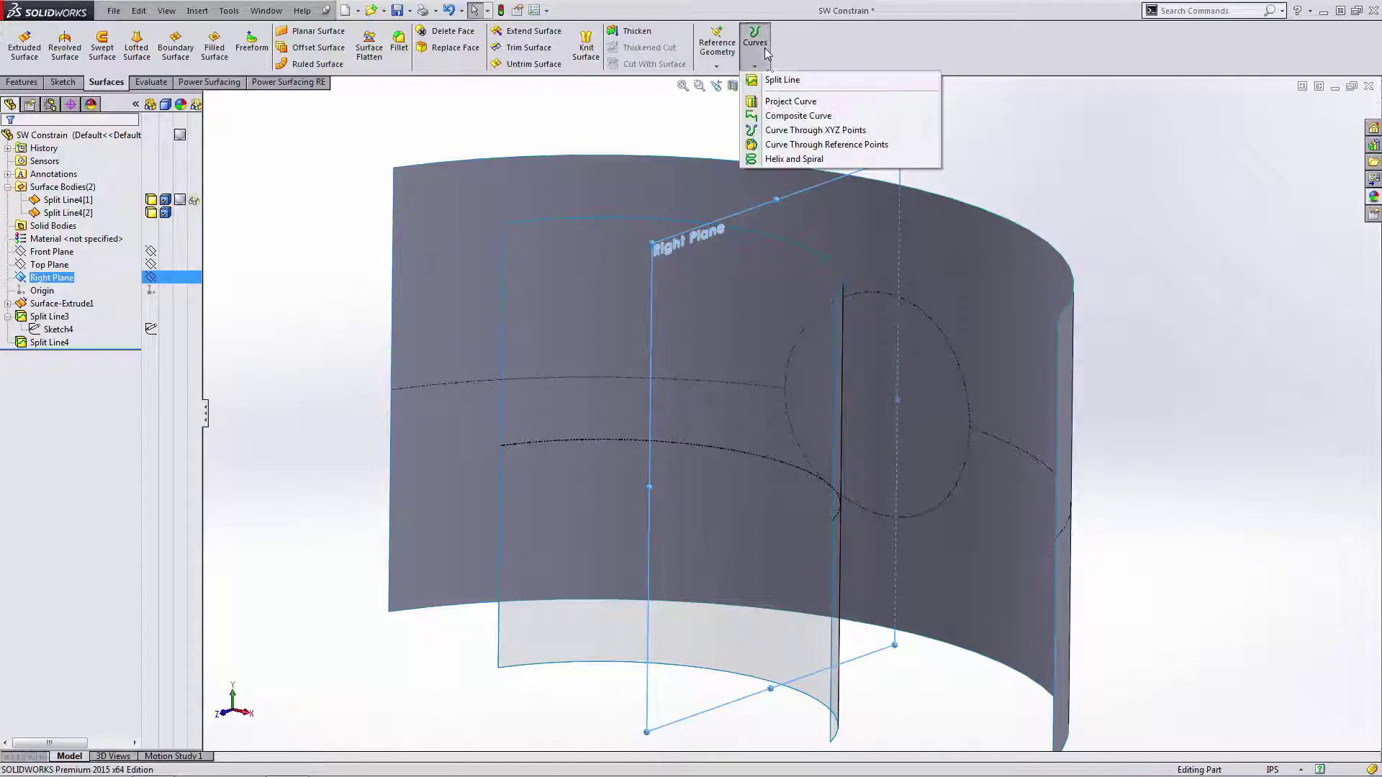
pyautogui.click(781, 81)
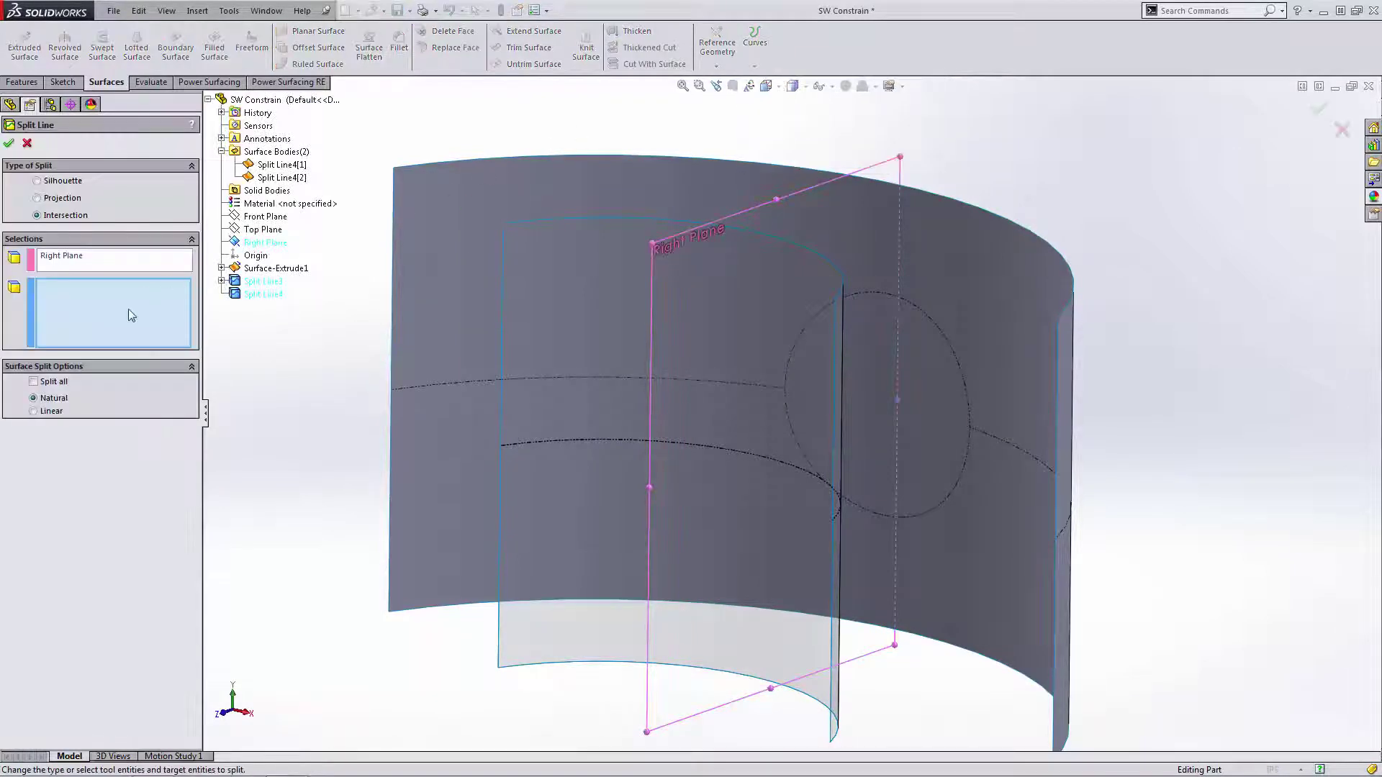
pyautogui.click(451, 248)
pyautogui.click(456, 513)
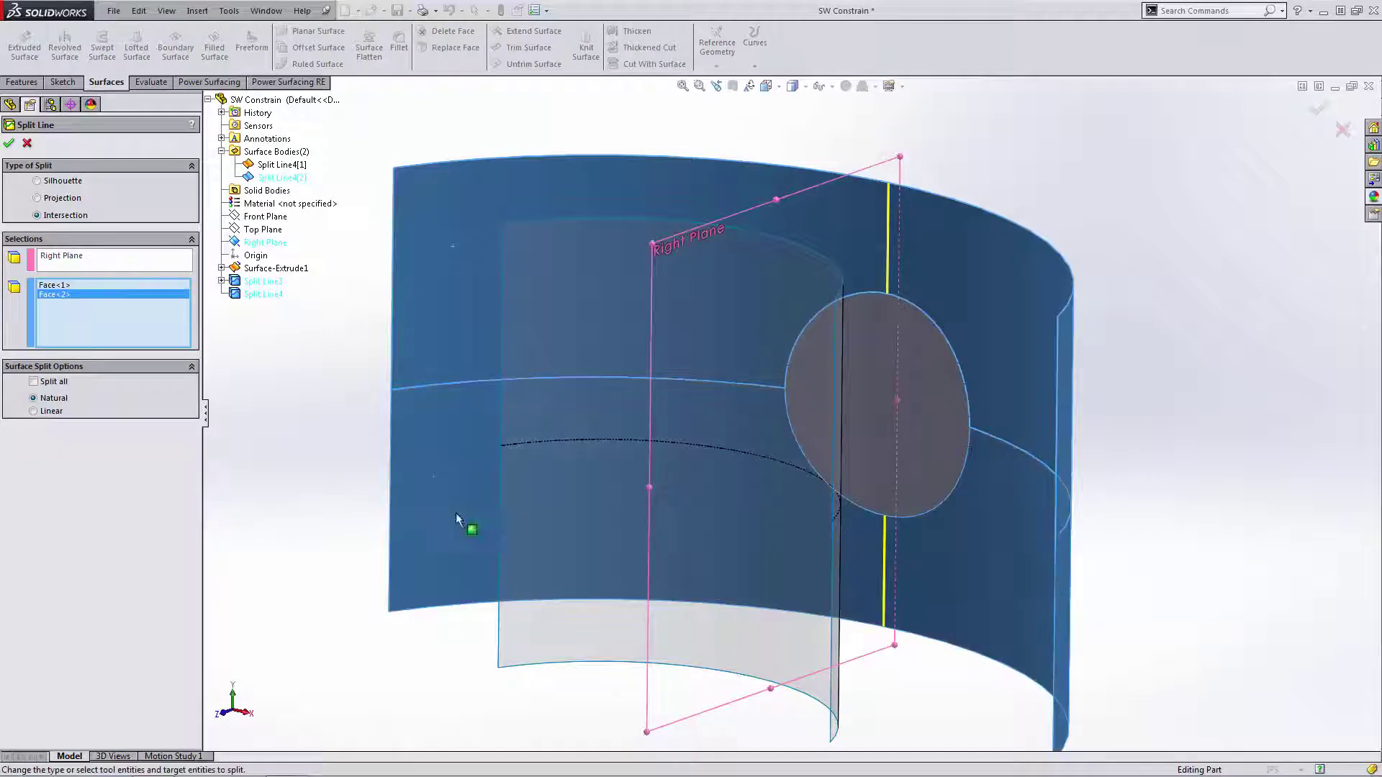
pyautogui.click(550, 595)
pyautogui.click(548, 316)
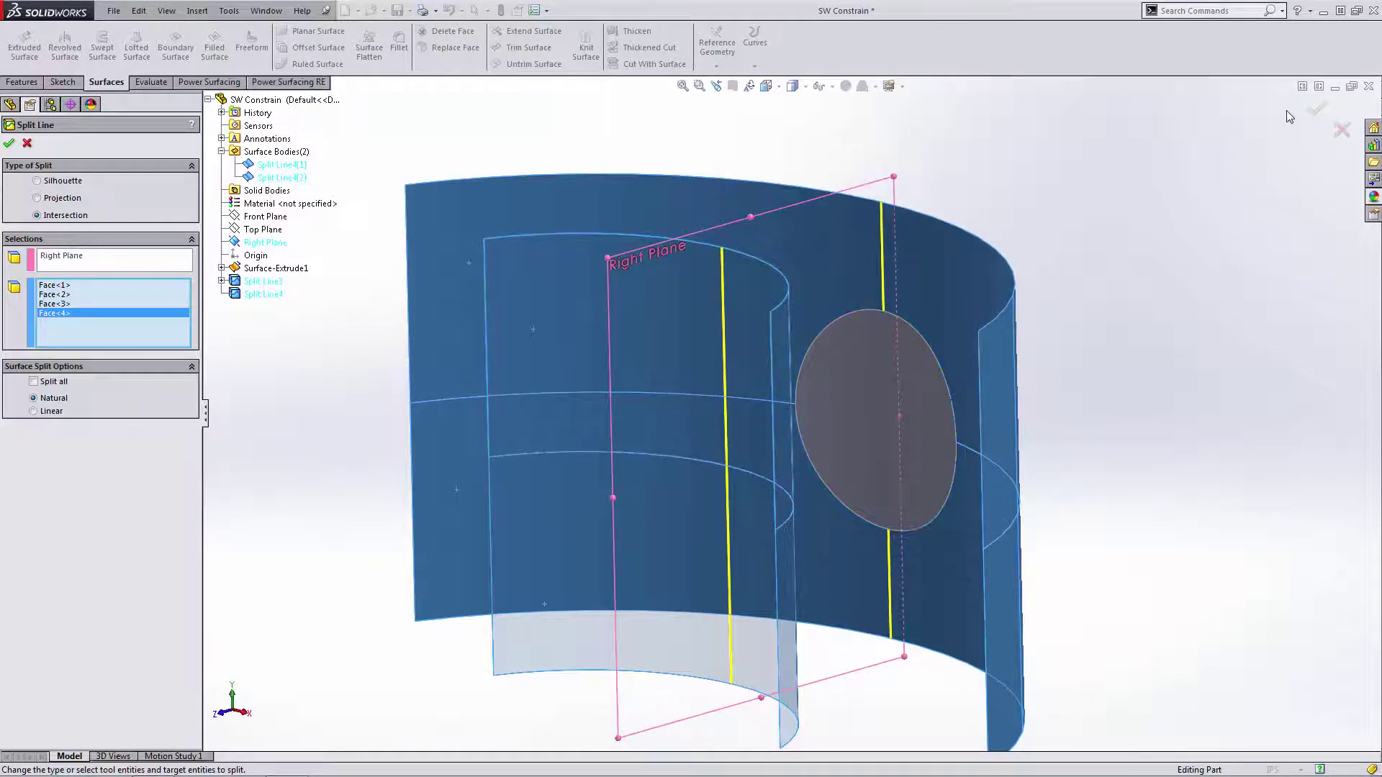
pyautogui.click(1319, 109)
# - Examine the circular face and the crossing split lines on the inner and outer surfaces from several angles
pyautogui.click(925, 430)
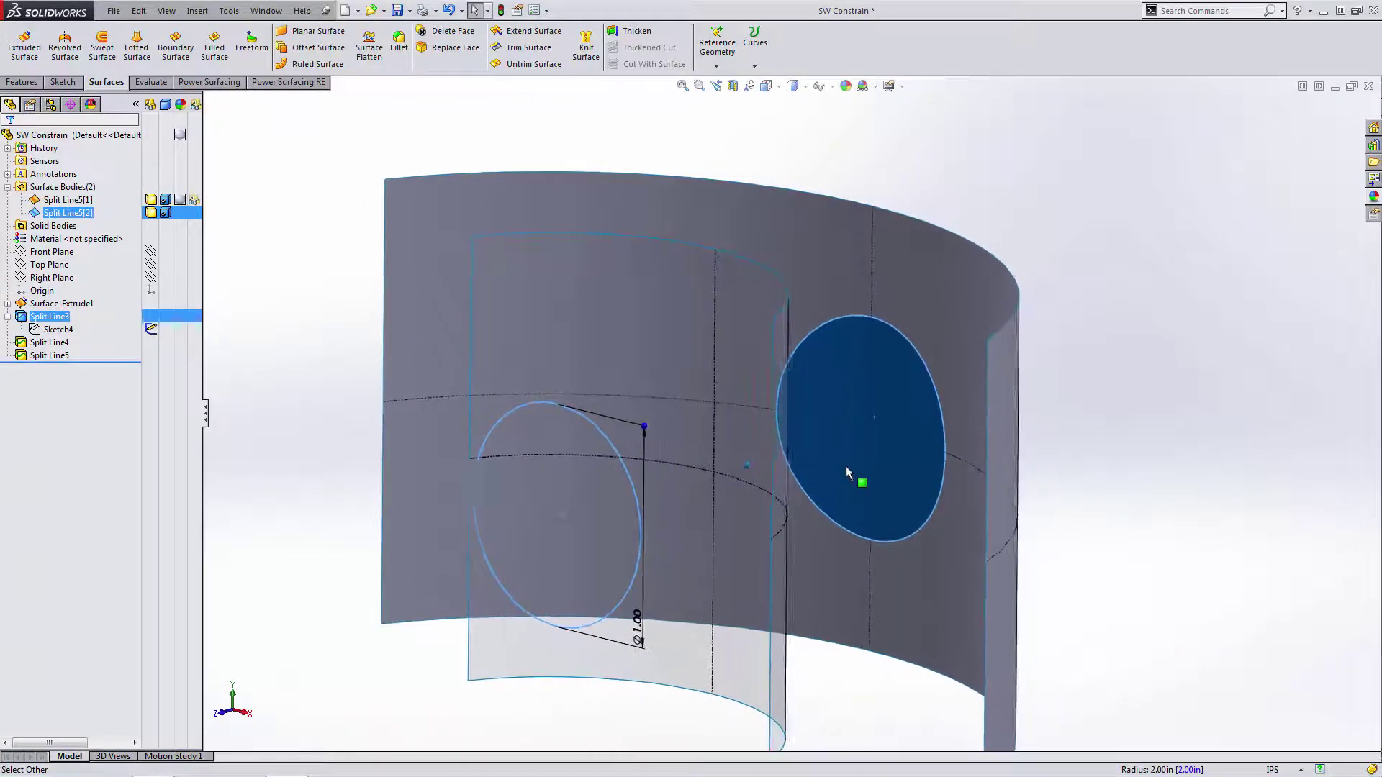
pyautogui.click(605, 283)
pyautogui.moveTo(605, 284); pyautogui.dragTo(715, 478, button='middle')
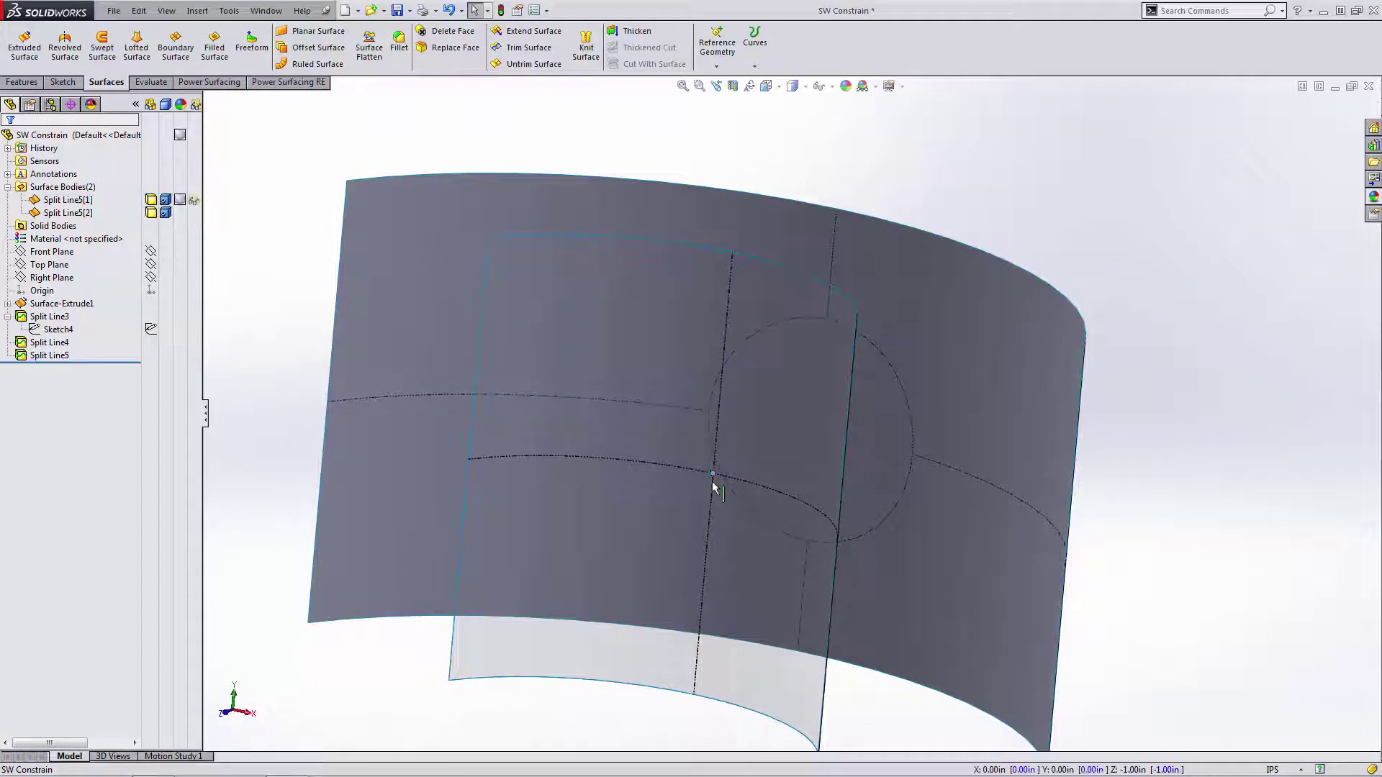
pyautogui.press('Escape')
pyautogui.moveTo(778, 447); pyautogui.dragTo(720, 476, button='middle')
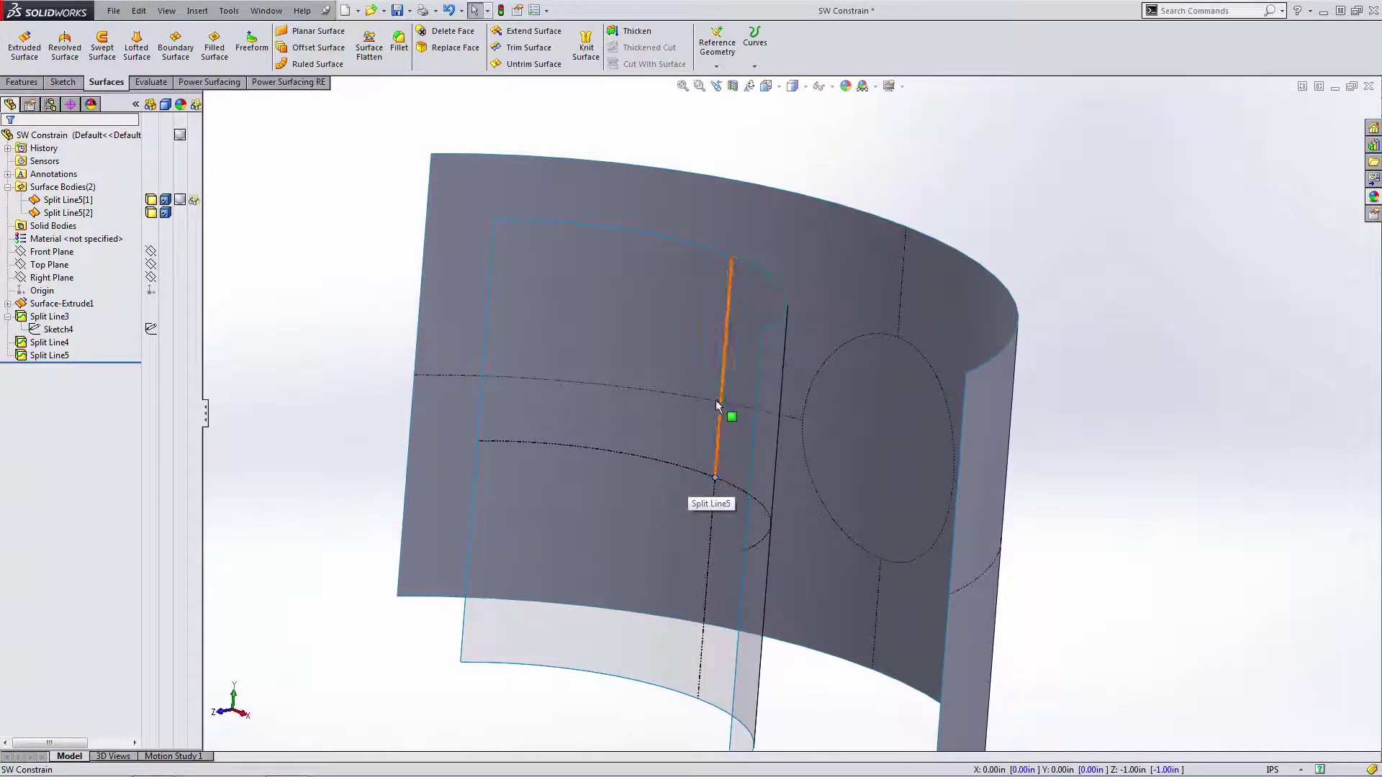
pyautogui.moveTo(666, 364); pyautogui.dragTo(908, 413, button='middle')
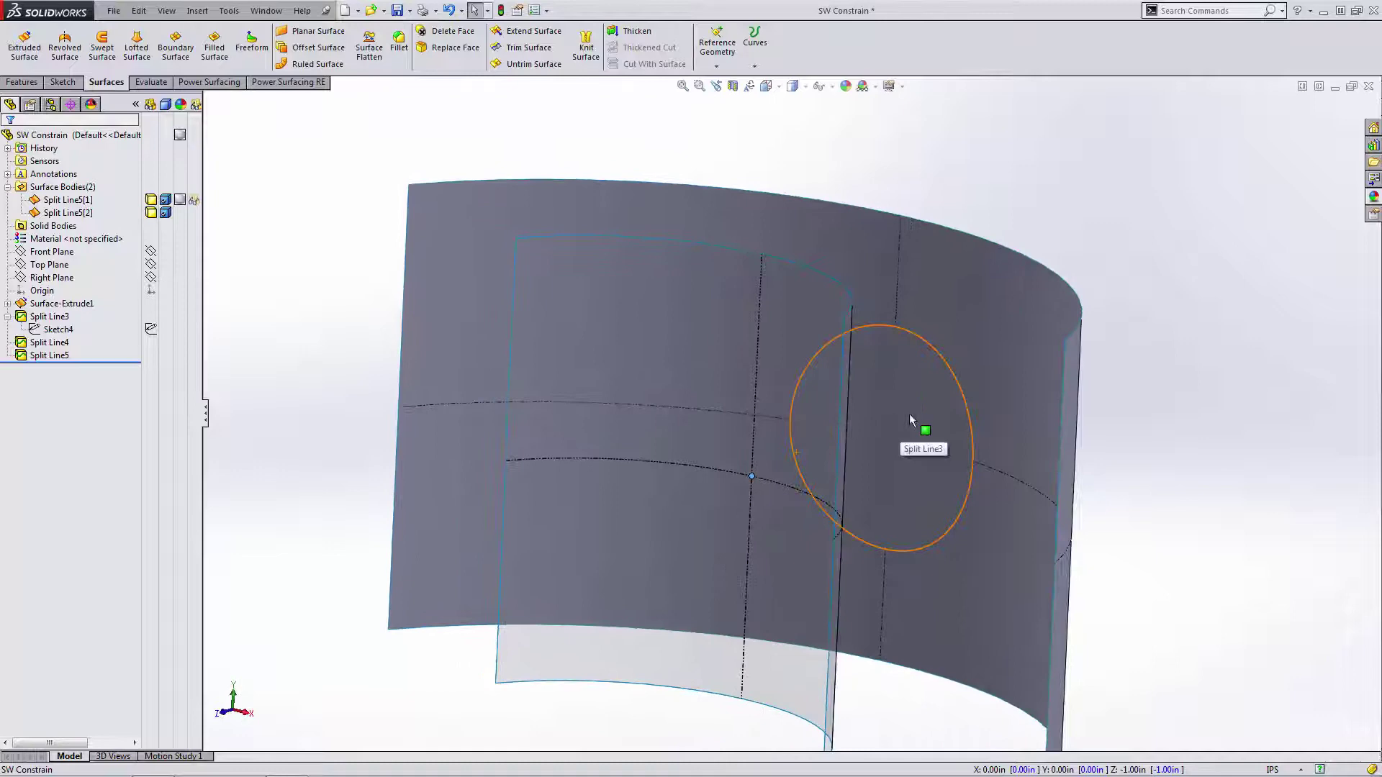
pyautogui.moveTo(798, 477); pyautogui.dragTo(922, 483, button='middle')
pyautogui.press('Right')
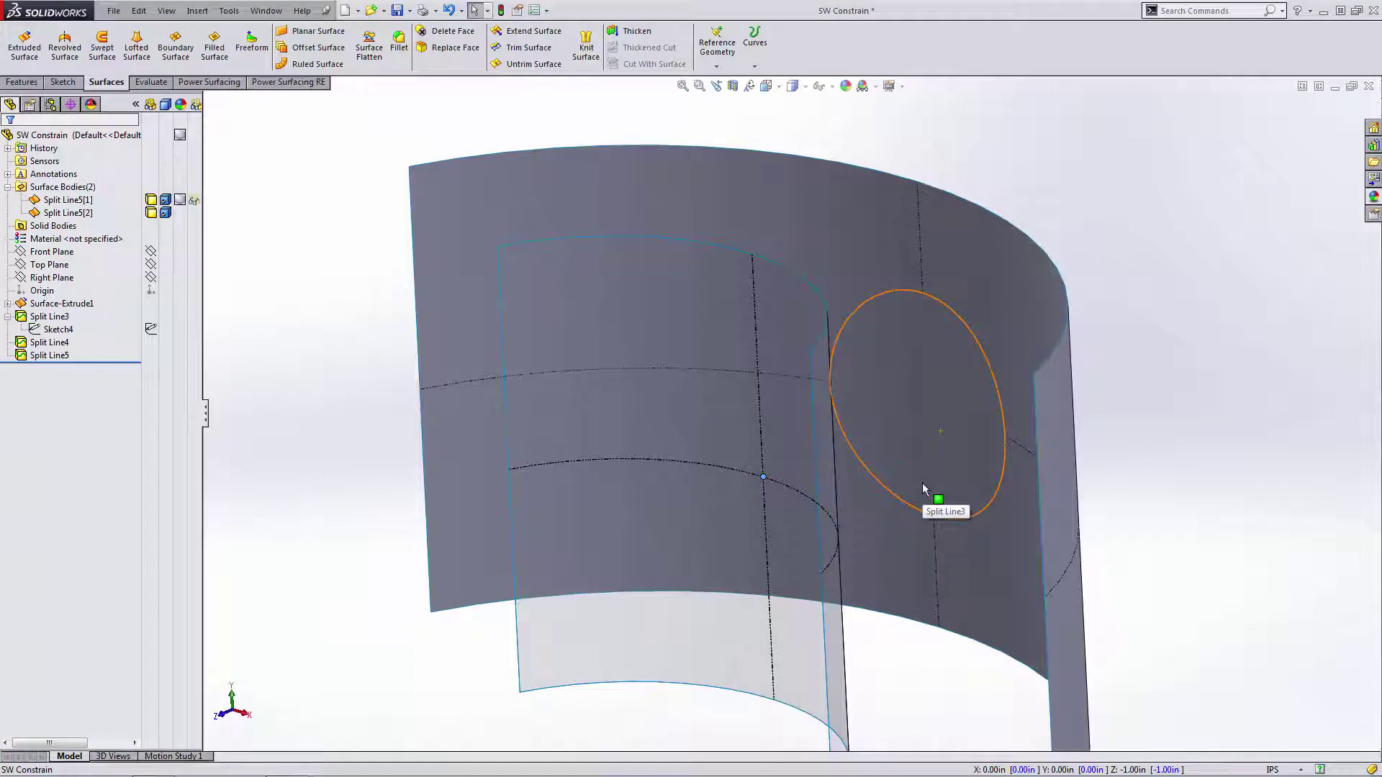
pyautogui.press('Right')
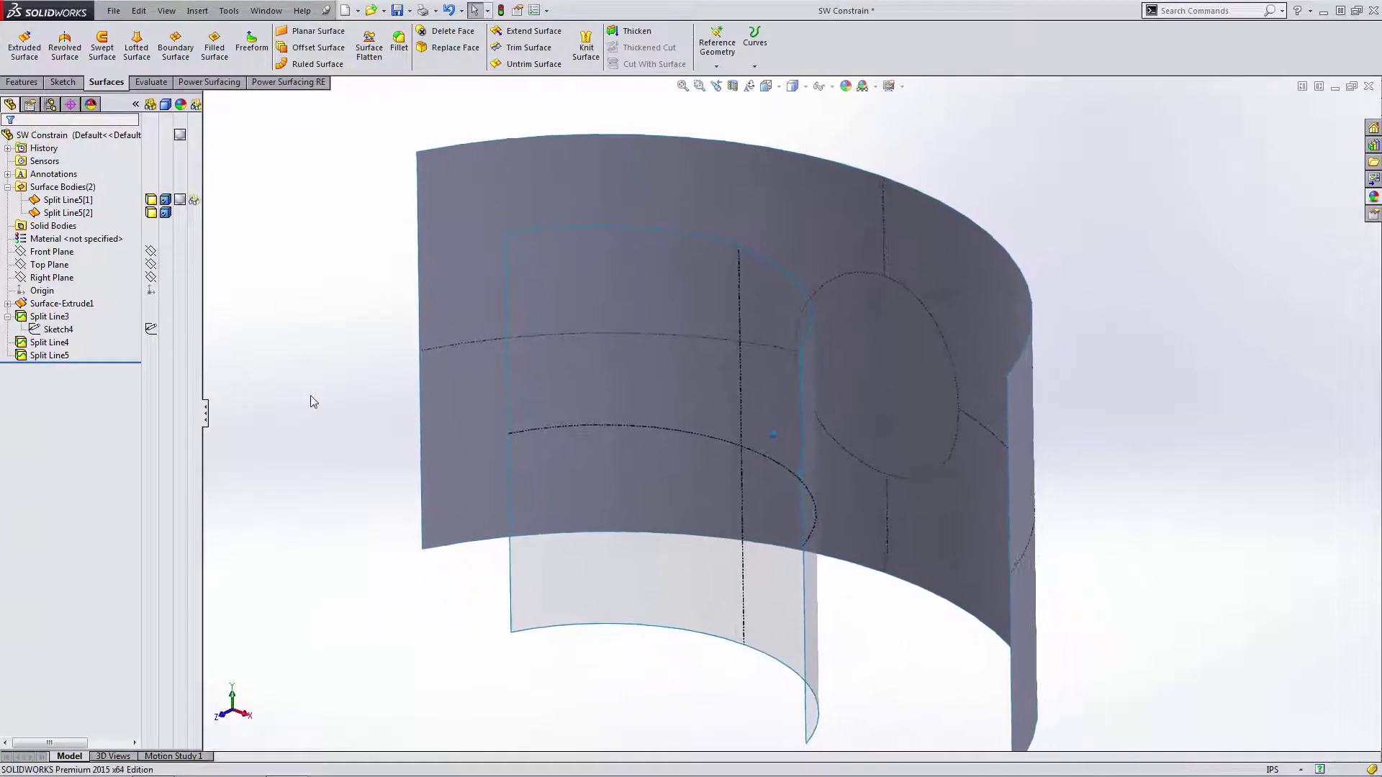
pyautogui.press('Right')
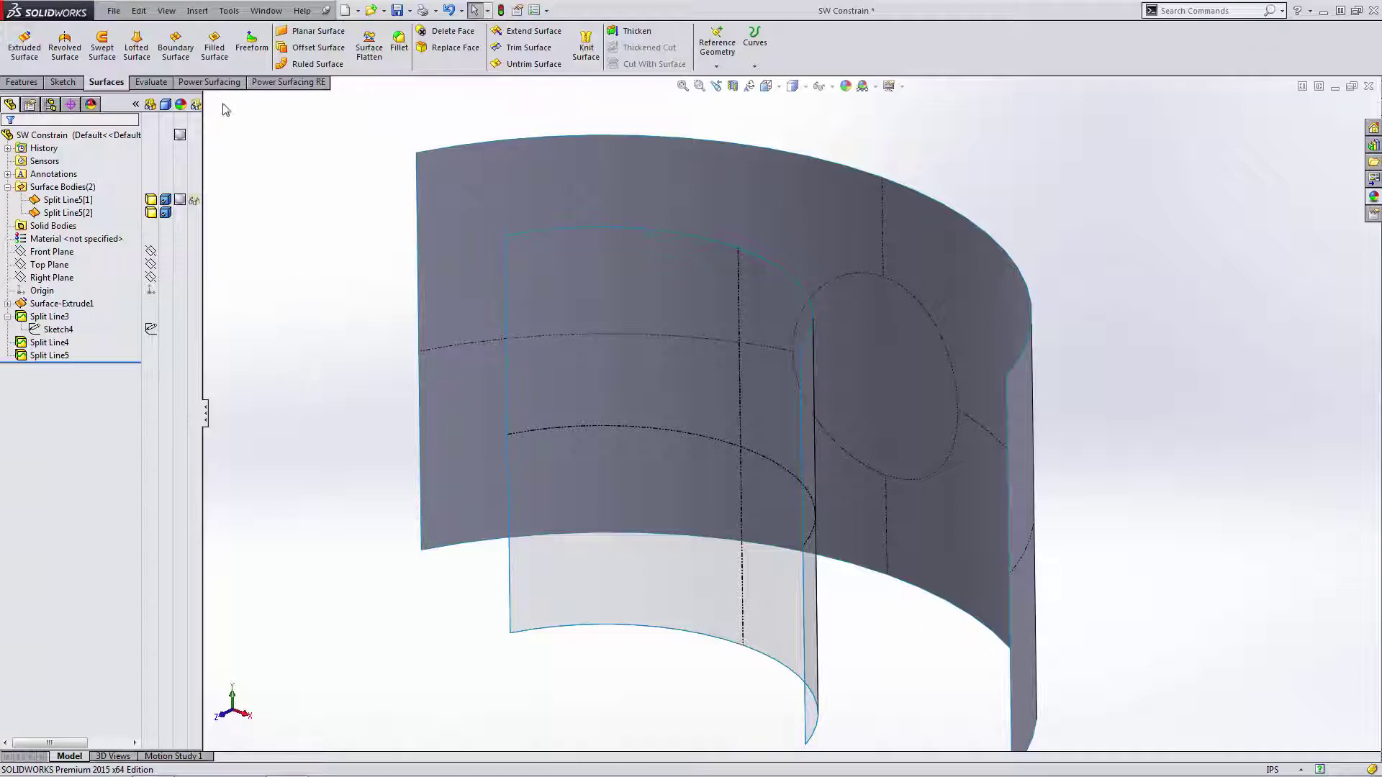
# - Start a Power Surfacing box on the Top Plane with length, width and height of 1 in each
pyautogui.click(217, 85)
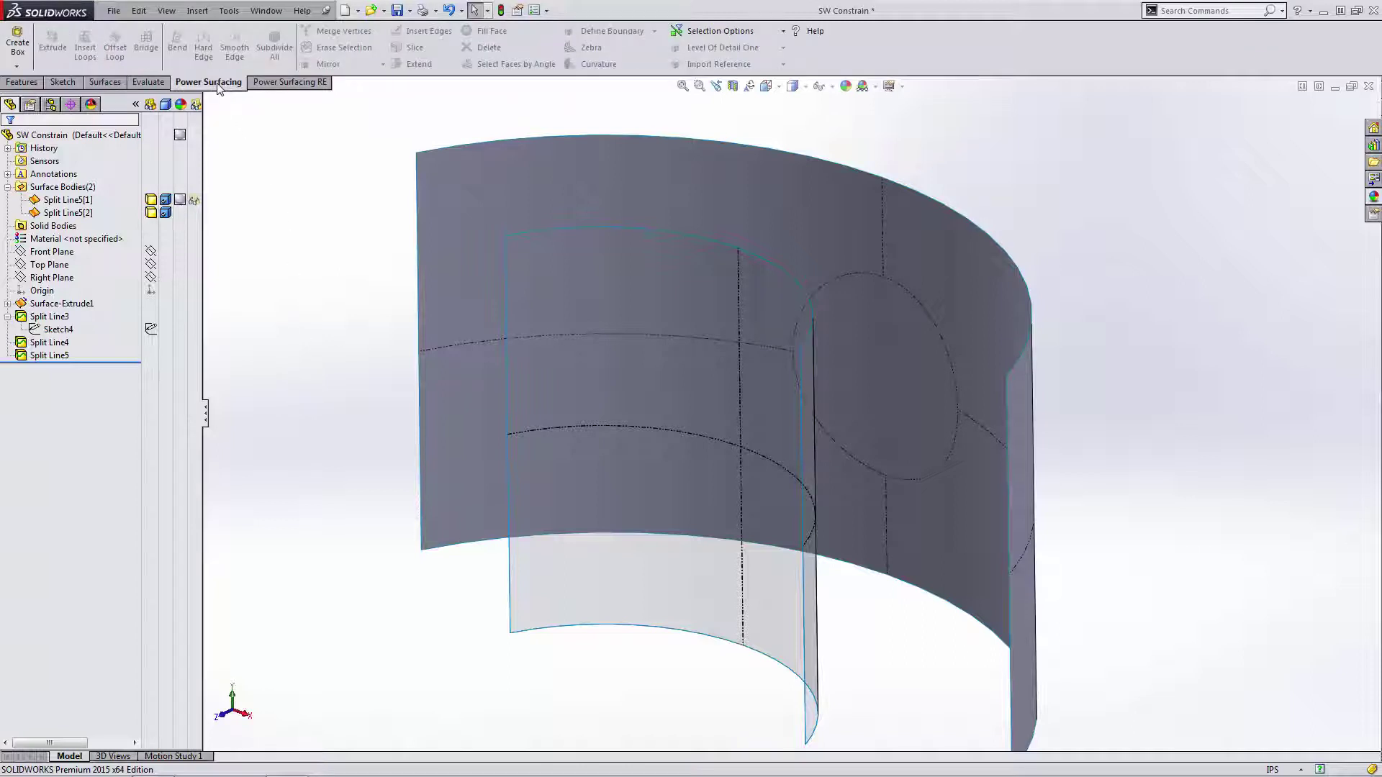
pyautogui.click(20, 43)
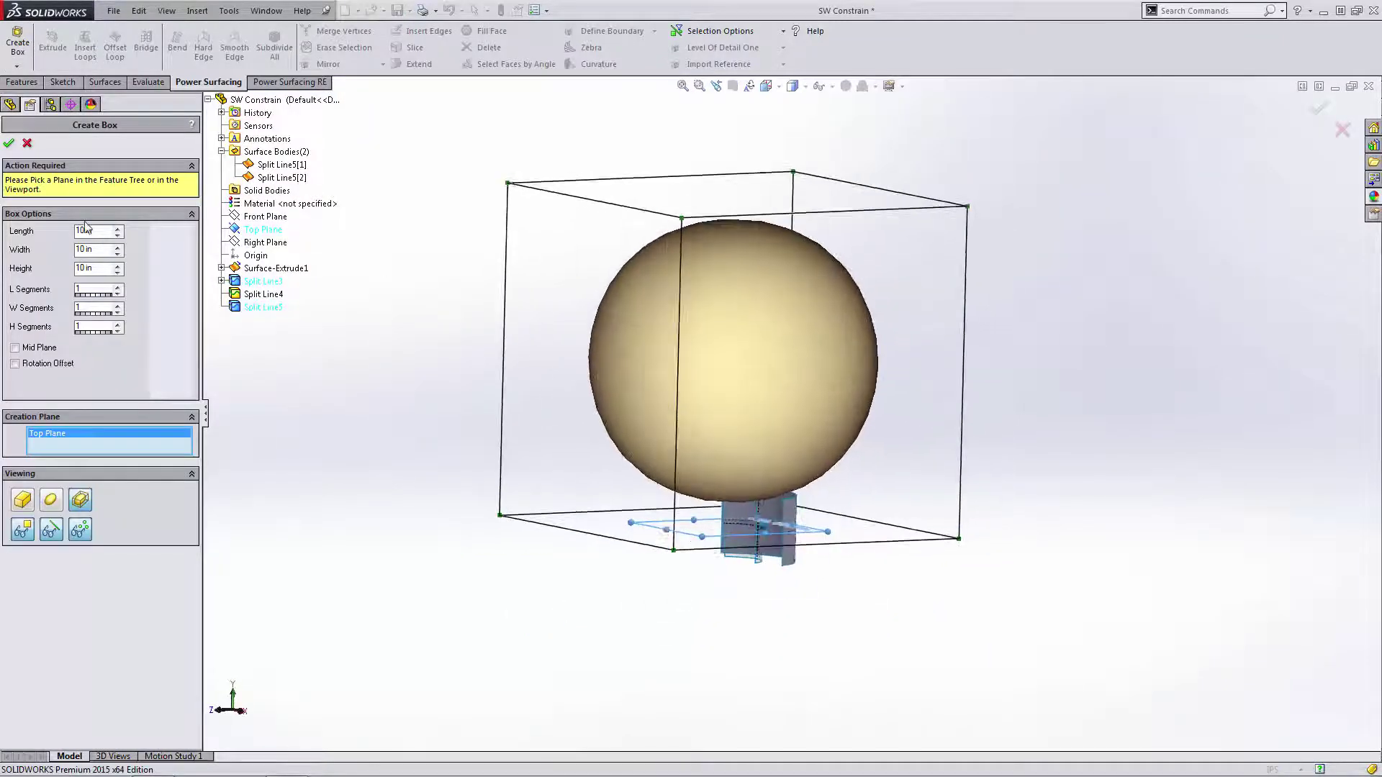
pyautogui.write('1')
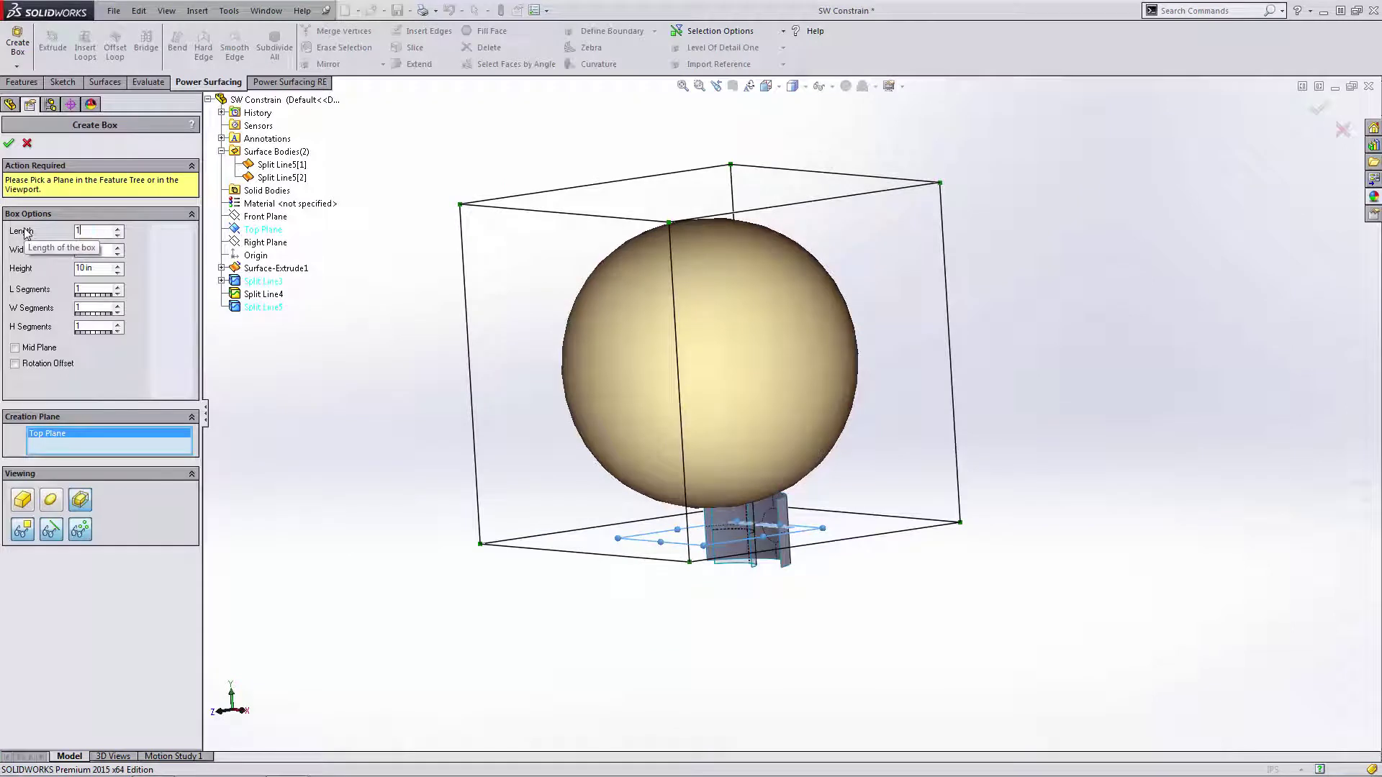
pyautogui.press('Tab')
pyautogui.write('1')
pyautogui.press('Tab')
pyautogui.write('1')
pyautogui.press('Tab')
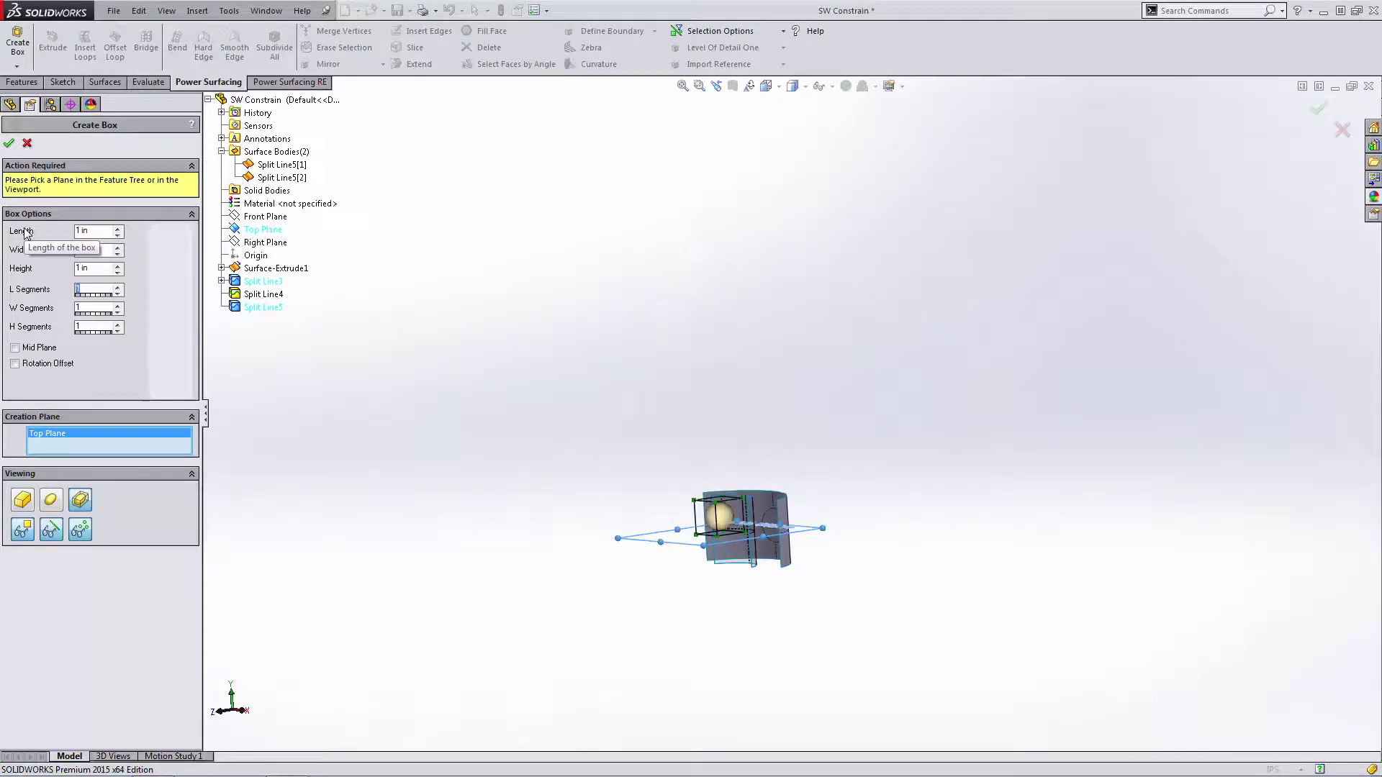
# - Centre the box on its creation plane with the Mid Plane option and create it
pyautogui.click(40, 349)
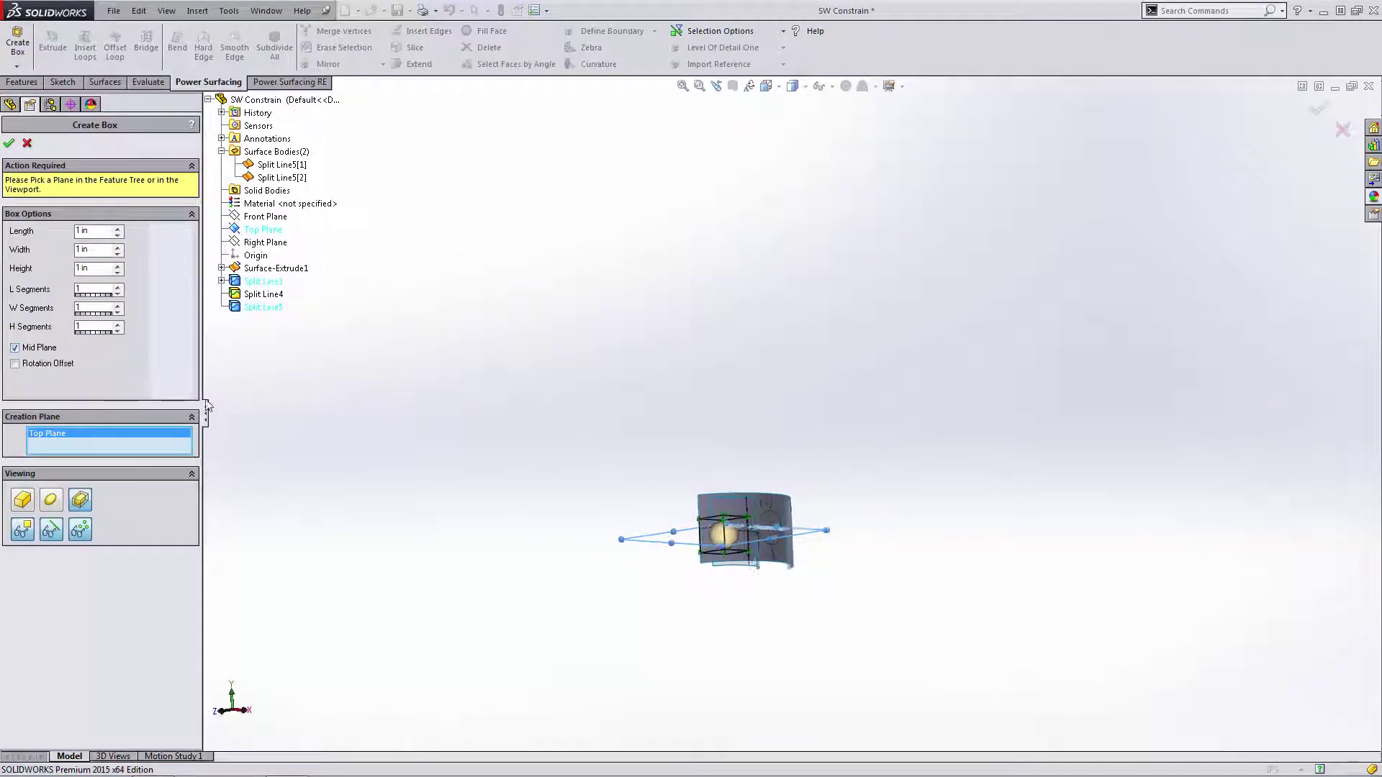
pyautogui.scroll(-5, 788, 541)
pyautogui.moveTo(840, 484); pyautogui.dragTo(754, 471, button='middle')
pyautogui.scroll(-1, 841, 431)
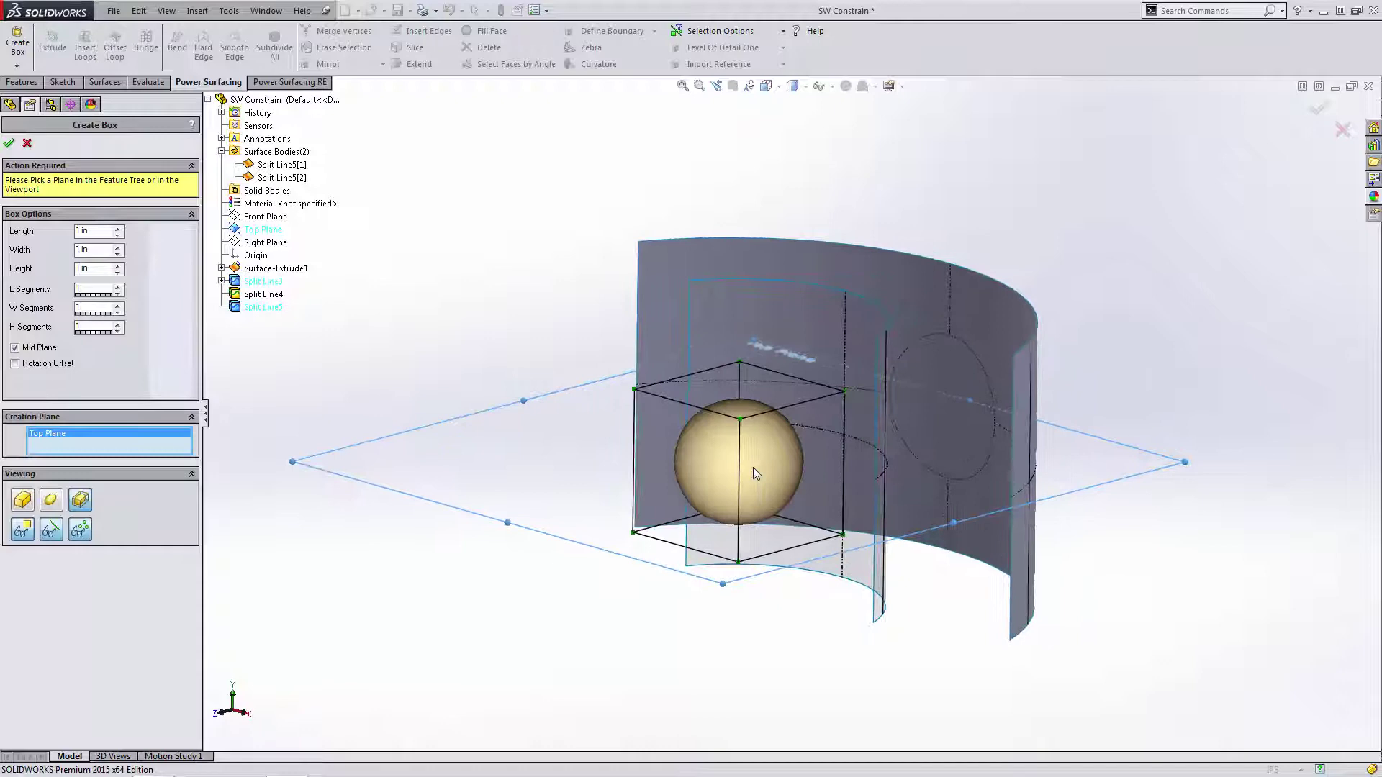
pyautogui.press('Left')
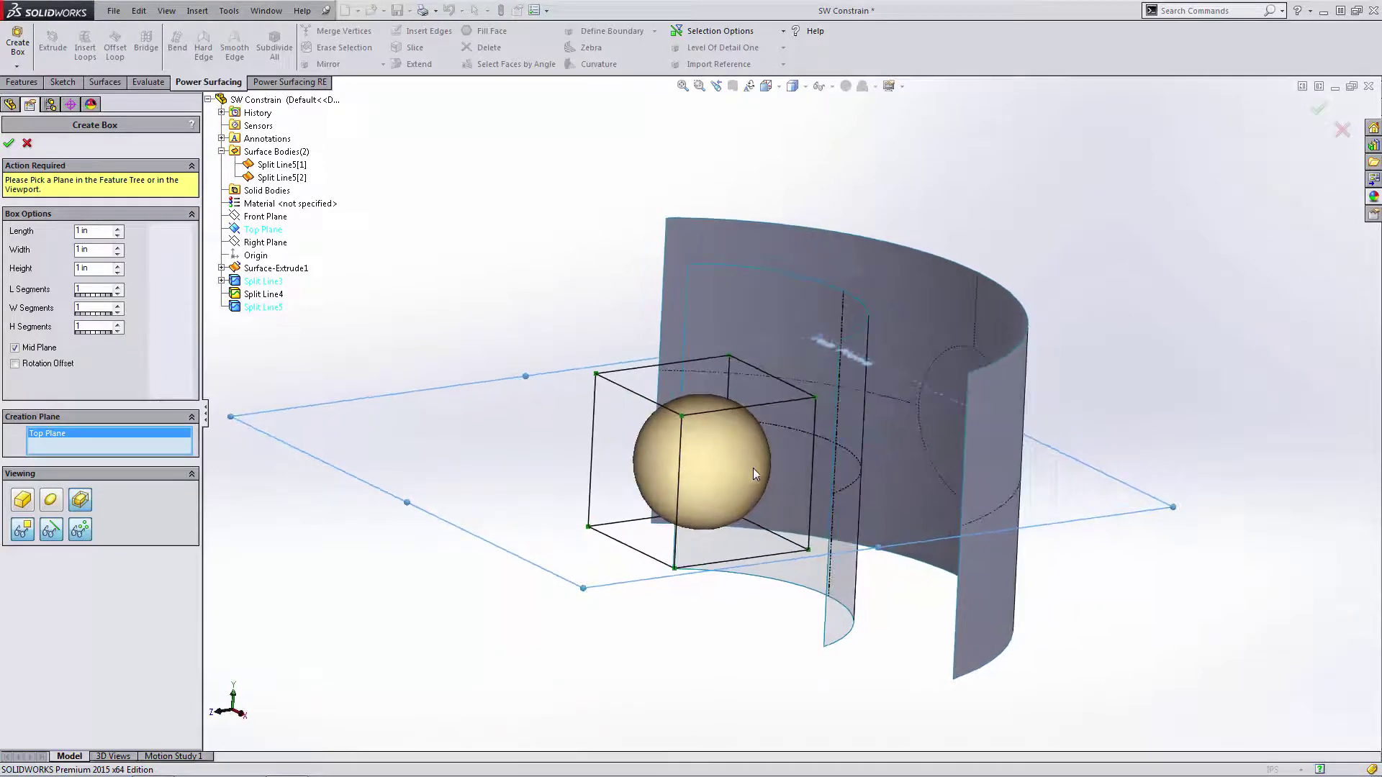
pyautogui.press('Left')
pyautogui.press('Right')
pyautogui.press('Right')
pyautogui.press('Right')
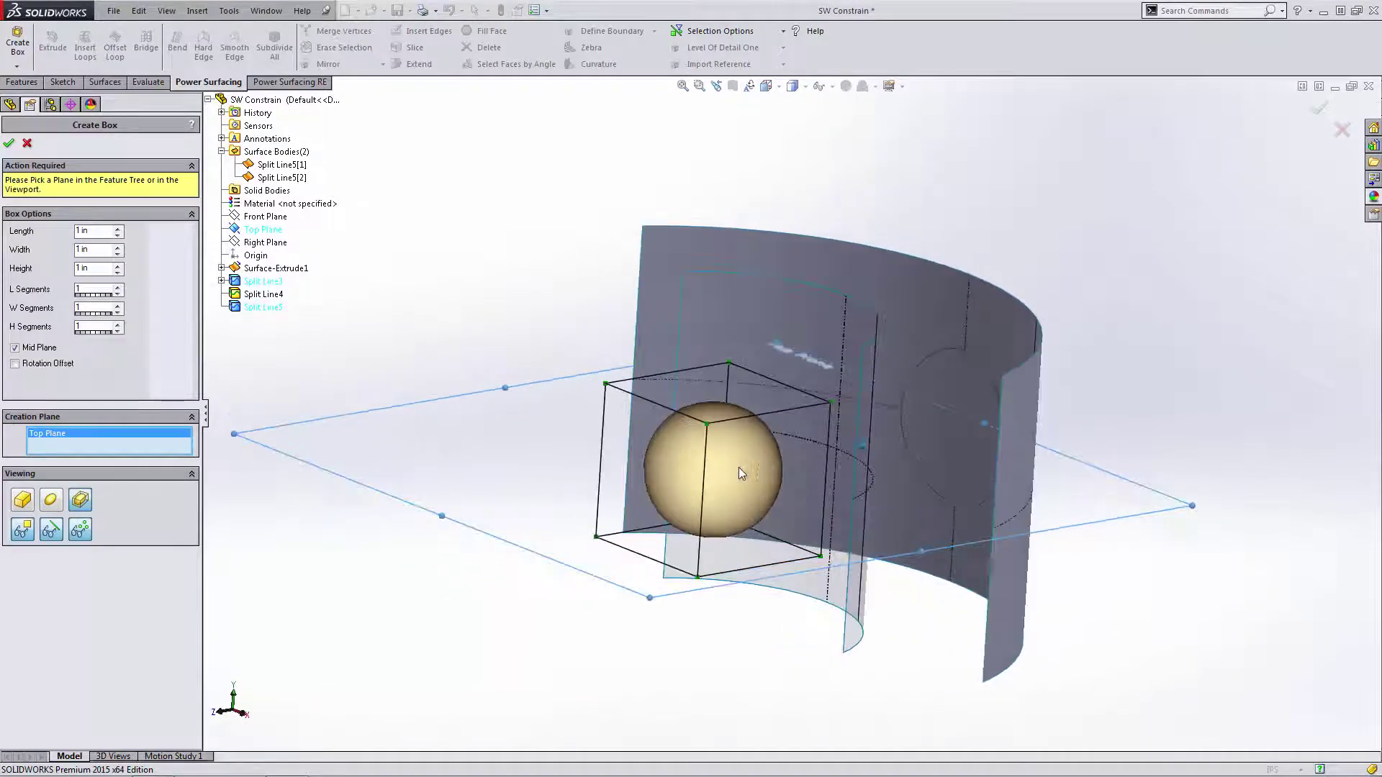
pyautogui.click(9, 144)
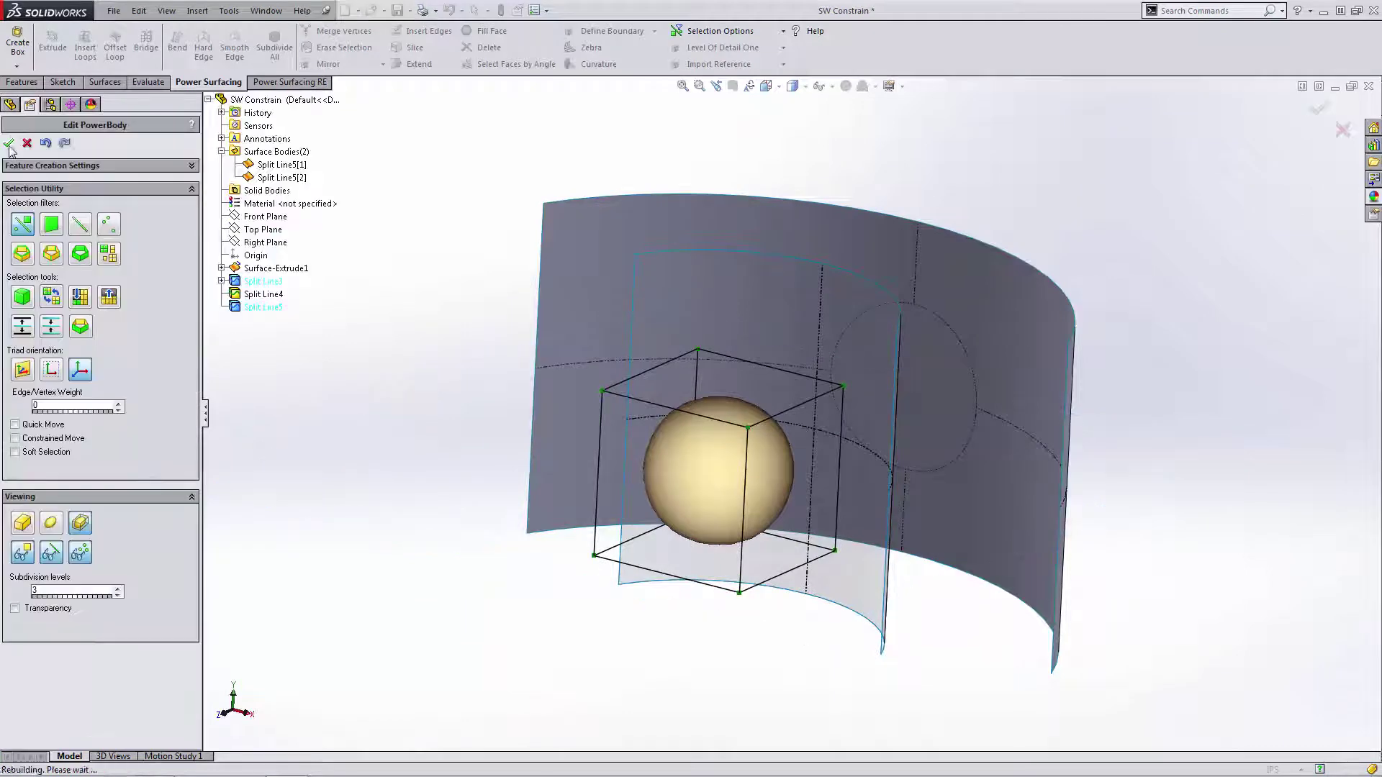
# - In the top view, move the whole box along Z toward the outer surface, to about -1.93 to -0.93 in
pyautogui.hotkey('ctrl', '5')
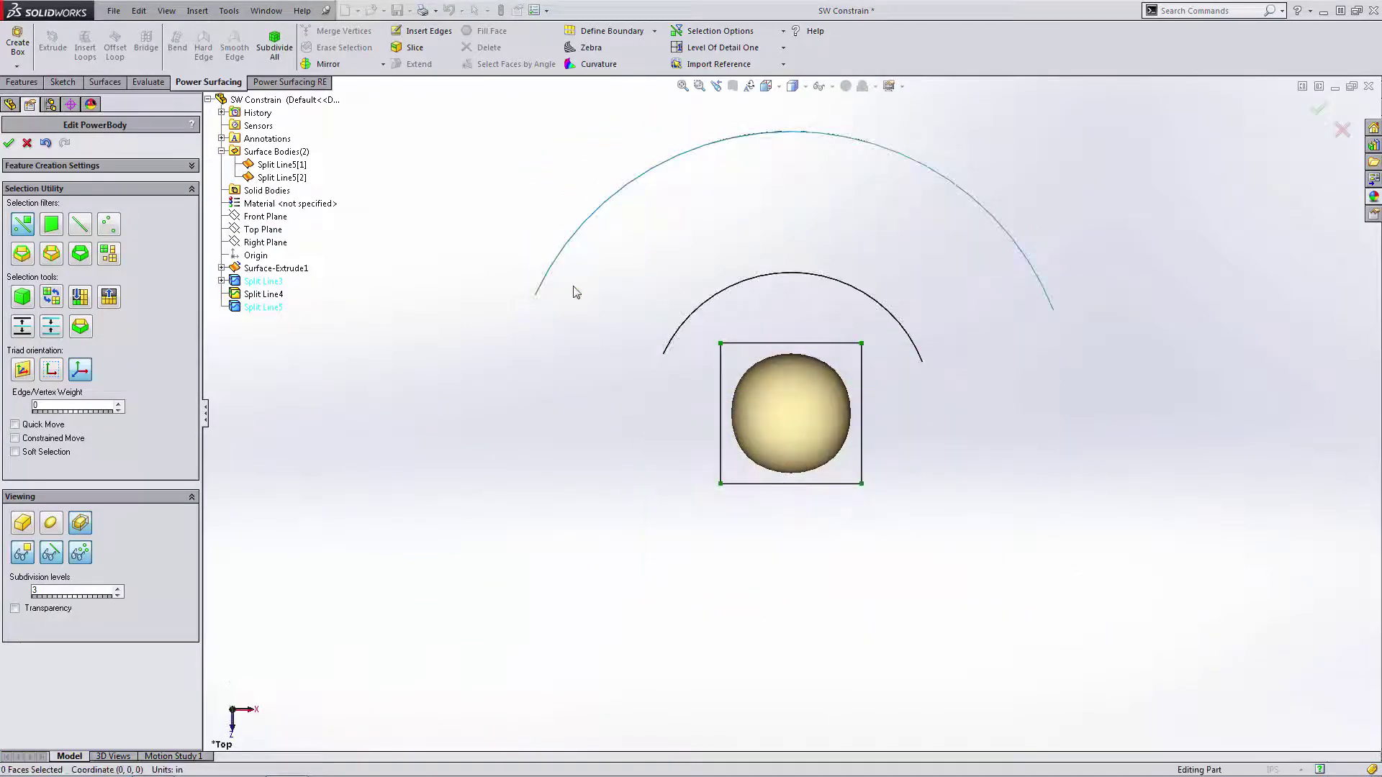
pyautogui.click(792, 376)
pyautogui.moveTo(792, 405); pyautogui.dragTo(798, 216)
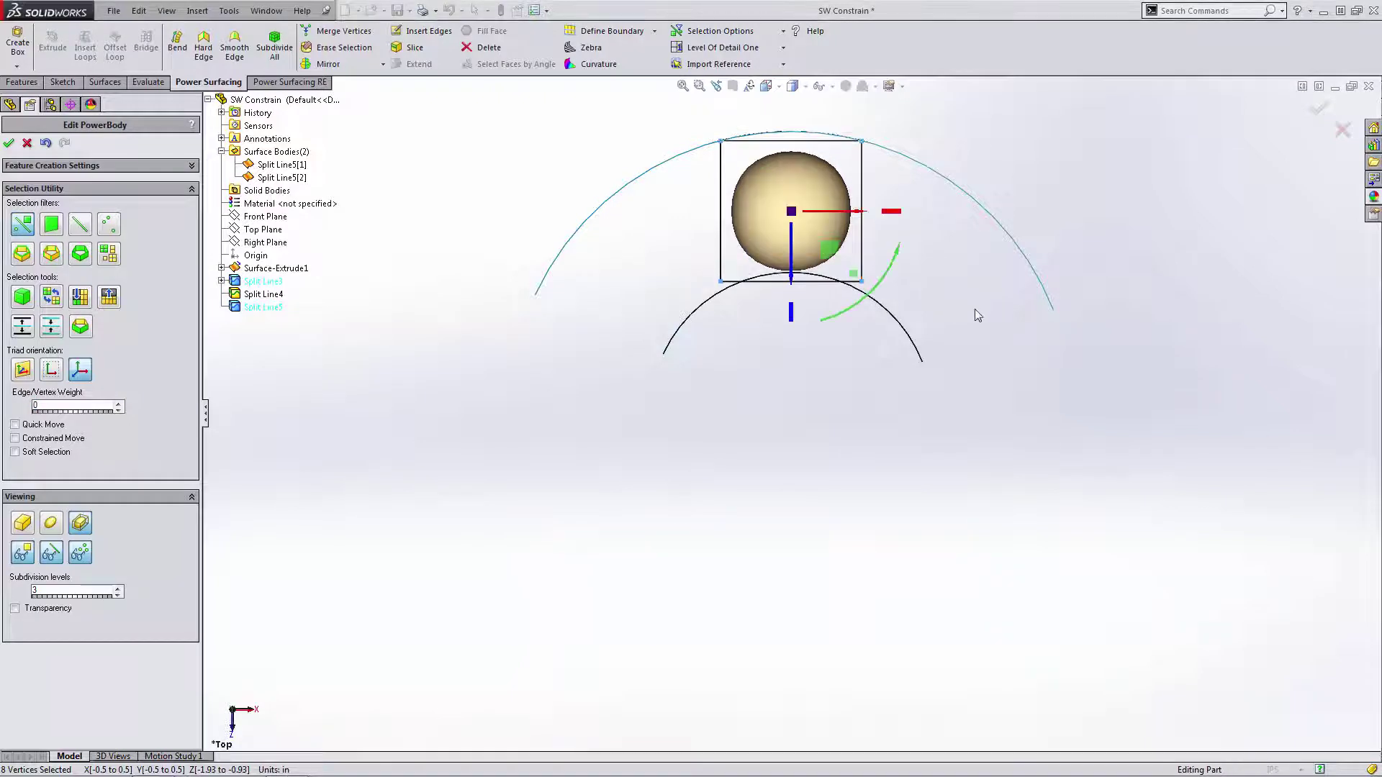
# - Delete the box face nearest the outer curved surface
pyautogui.scroll(-5, 806, 200)
pyautogui.click(773, 192)
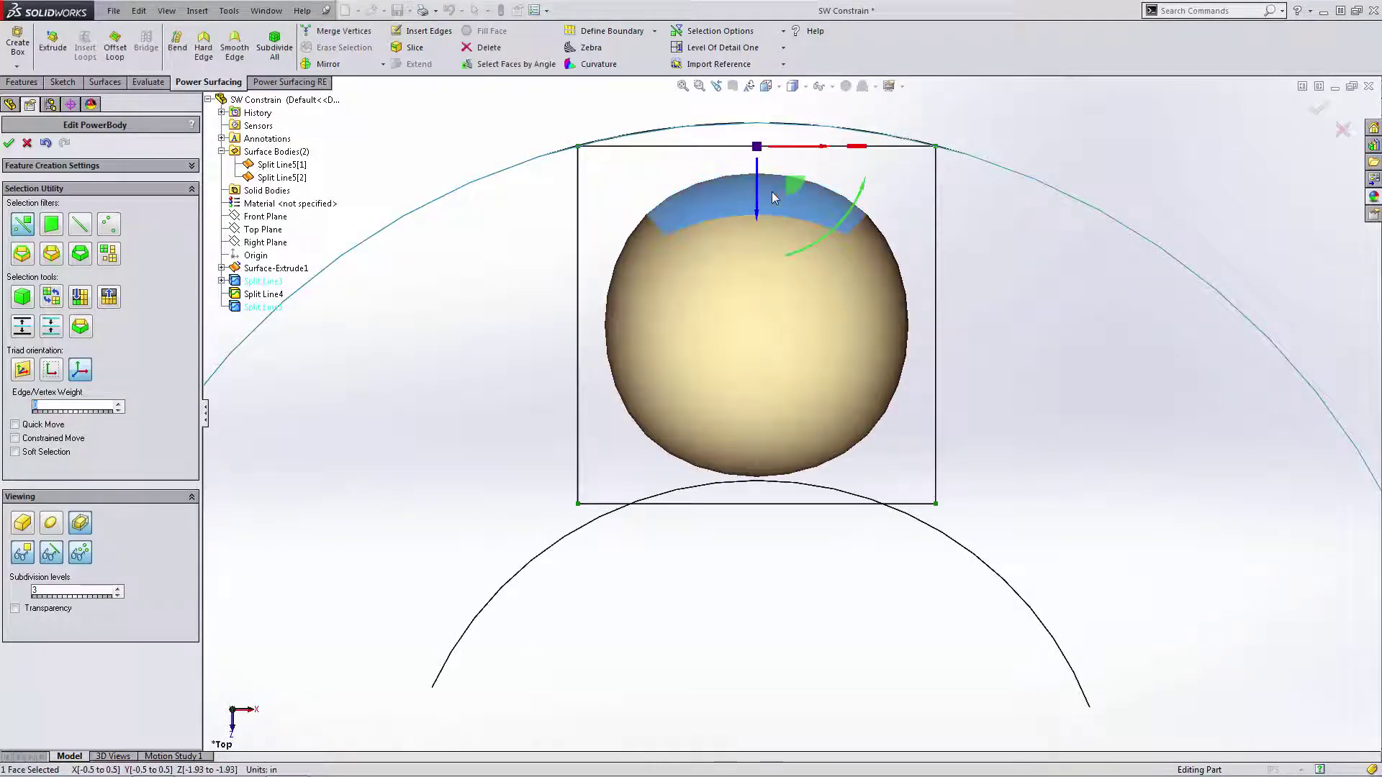
pyautogui.click(479, 47)
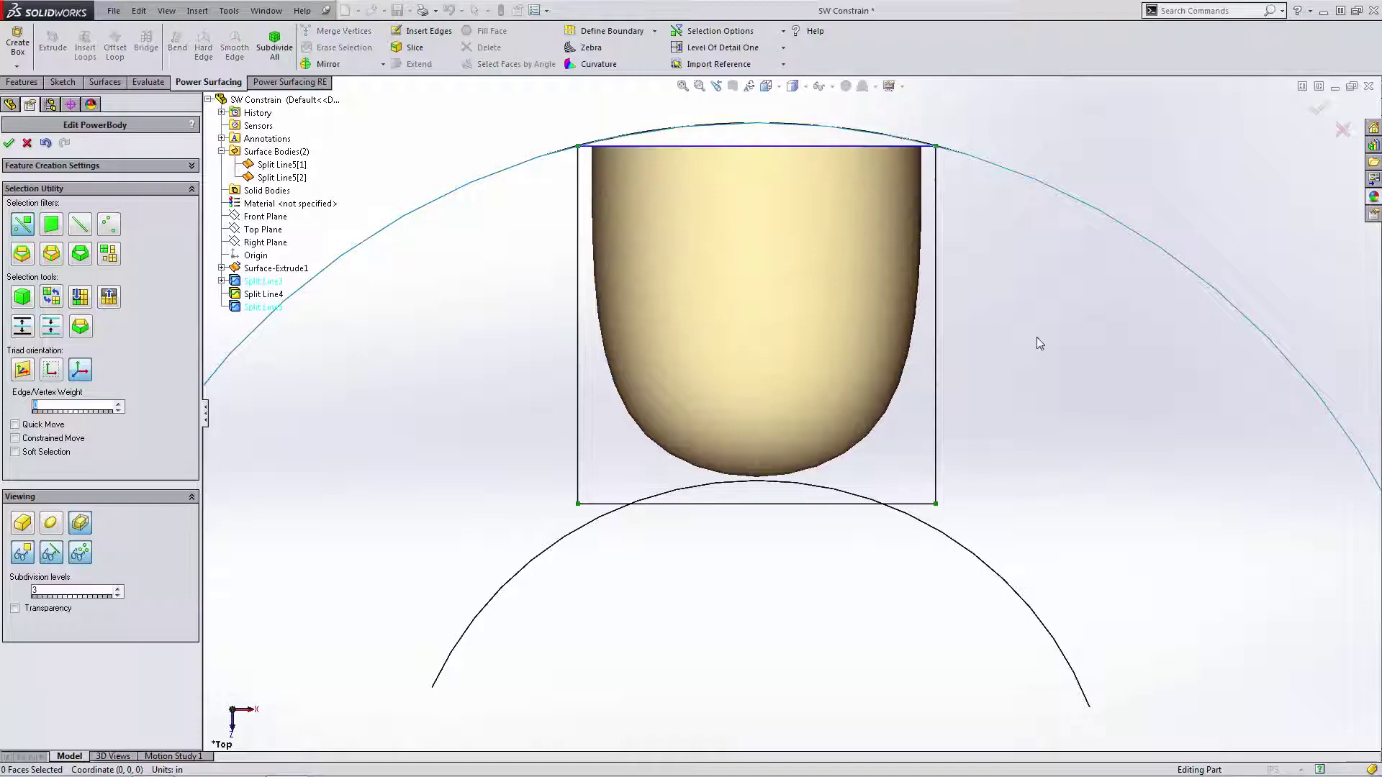
# - Display the open body as its smooth subdivision surface only, without the surrounding control cage
pyautogui.moveTo(1037, 338)
pyautogui.mouseDown(button='middle')
pyautogui.moveTo(1095, 347)
pyautogui.moveTo(1088, 334)
pyautogui.moveTo(1024, 348)
pyautogui.mouseUp(button='middle')
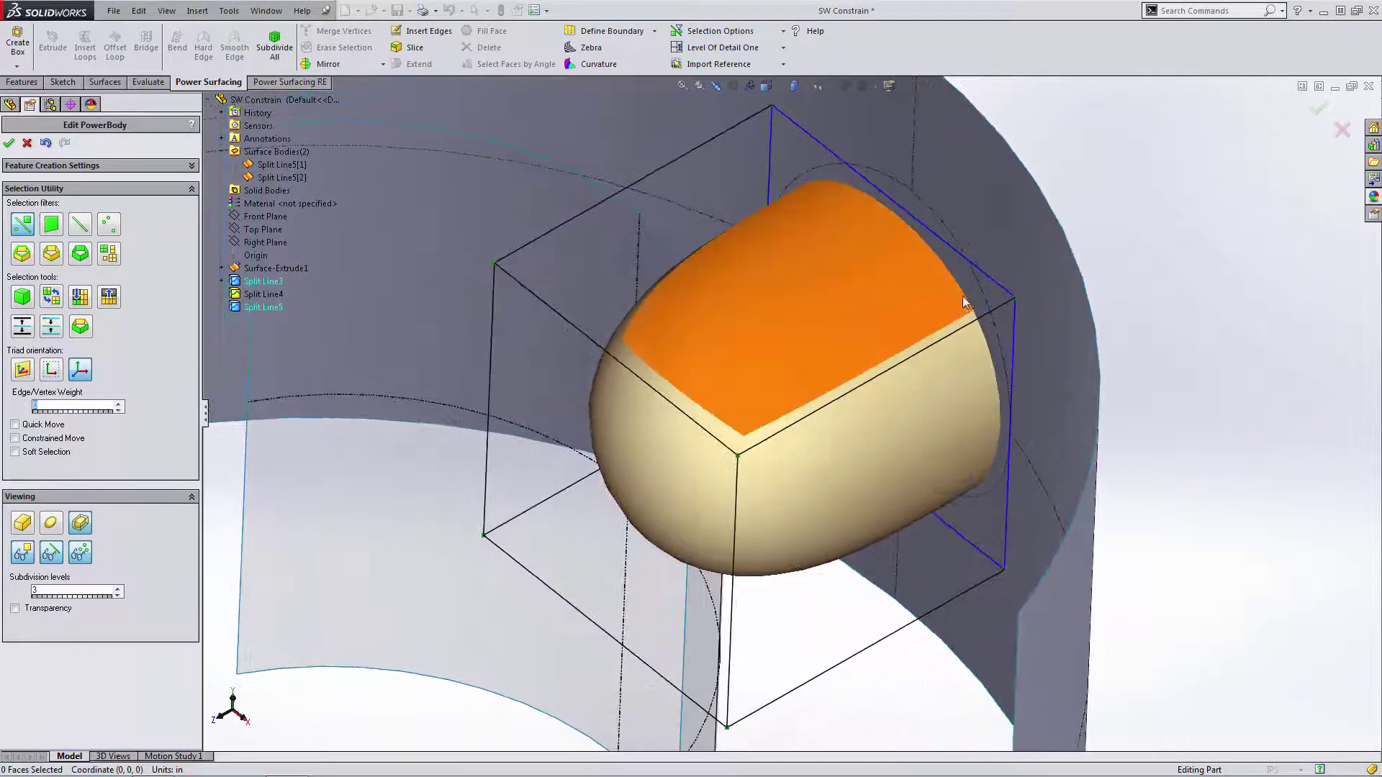
pyautogui.hotkey('ctrl', 'z')
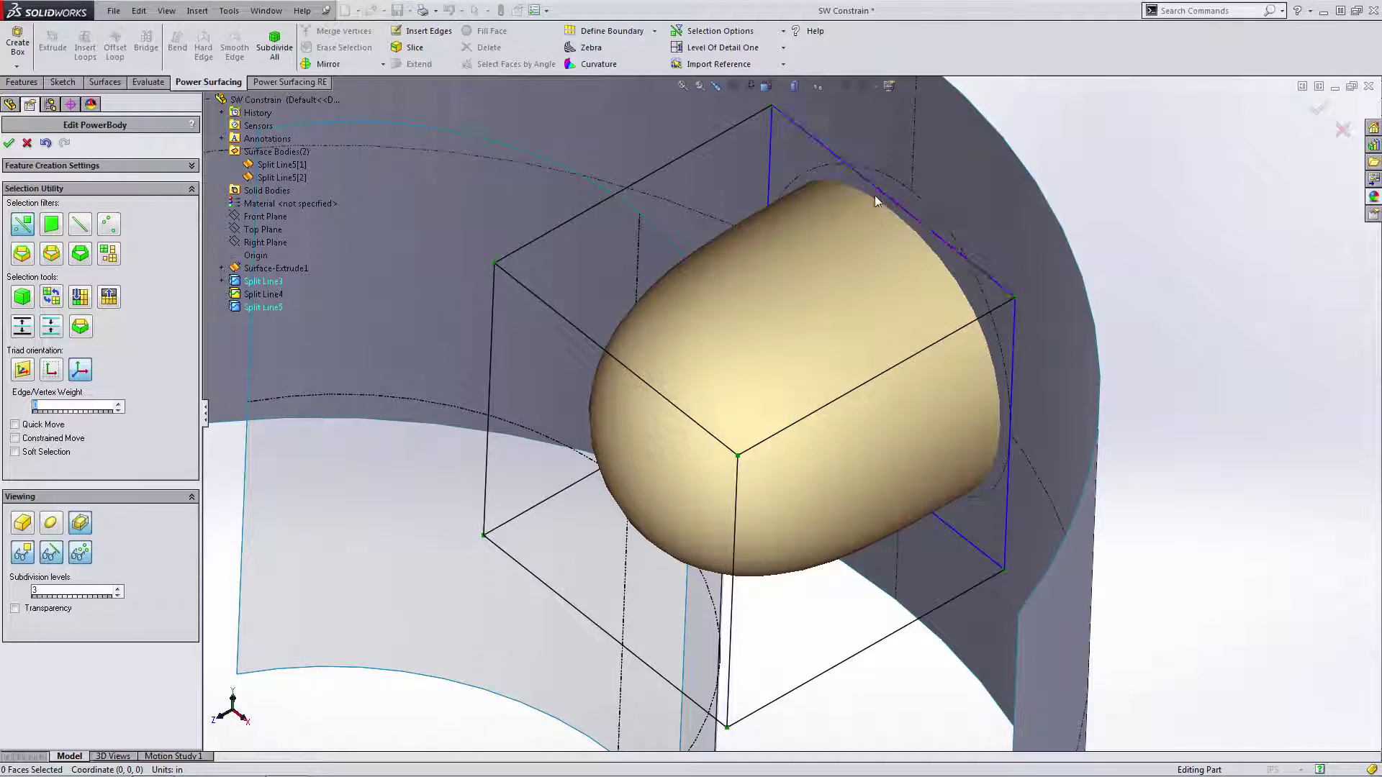
pyautogui.moveTo(996, 362); pyautogui.dragTo(784, 227, button='middle')
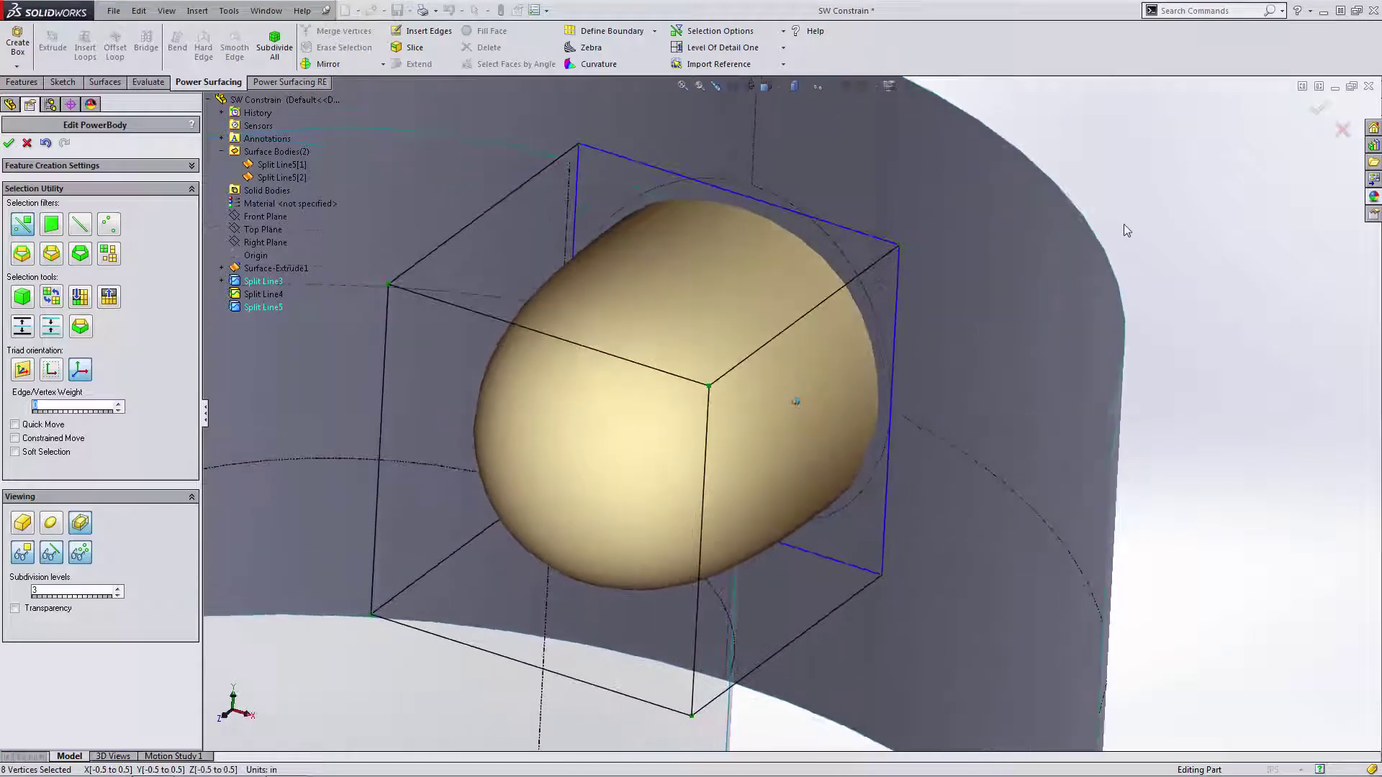
pyautogui.click(52, 523)
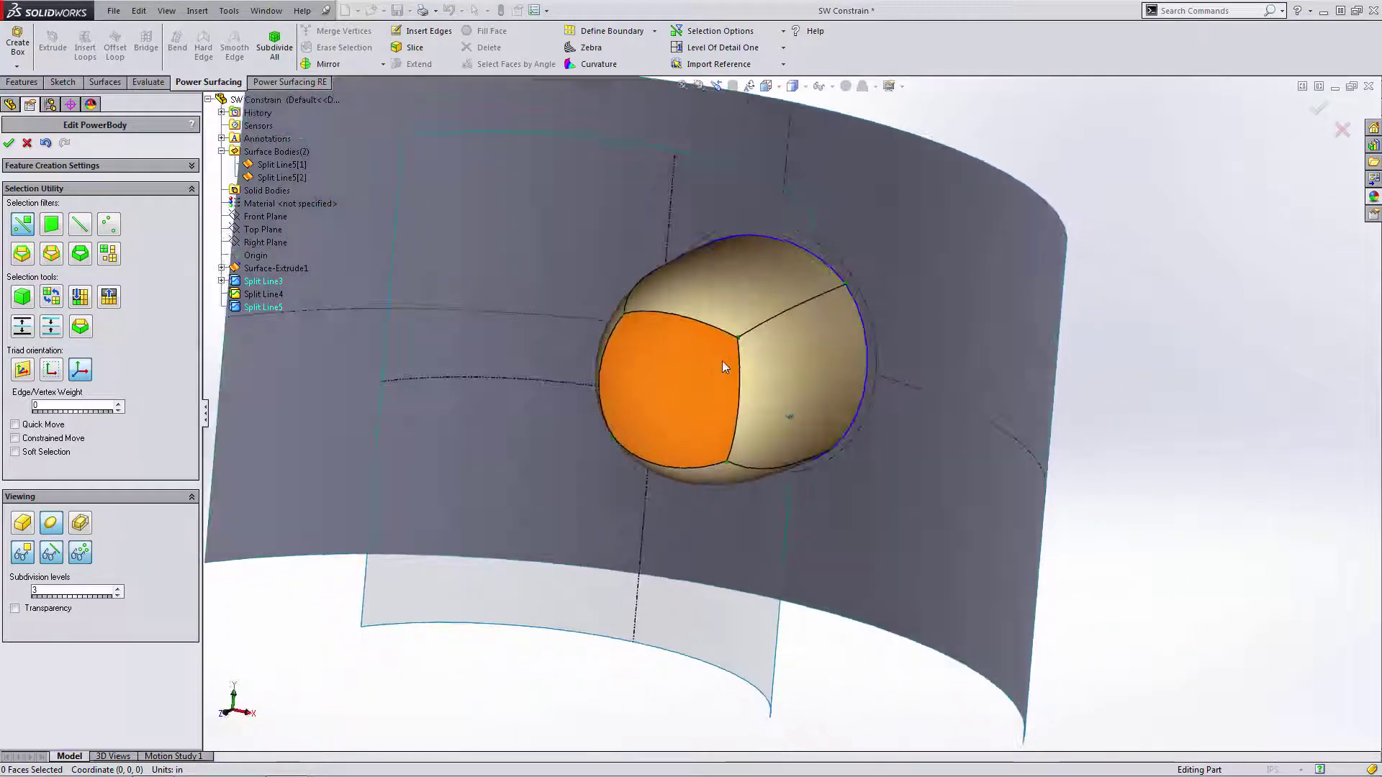
# - Examine the smooth body's shape and its open edge against the outer curved surface from several angles
pyautogui.moveTo(723, 360); pyautogui.dragTo(831, 325, button='middle')
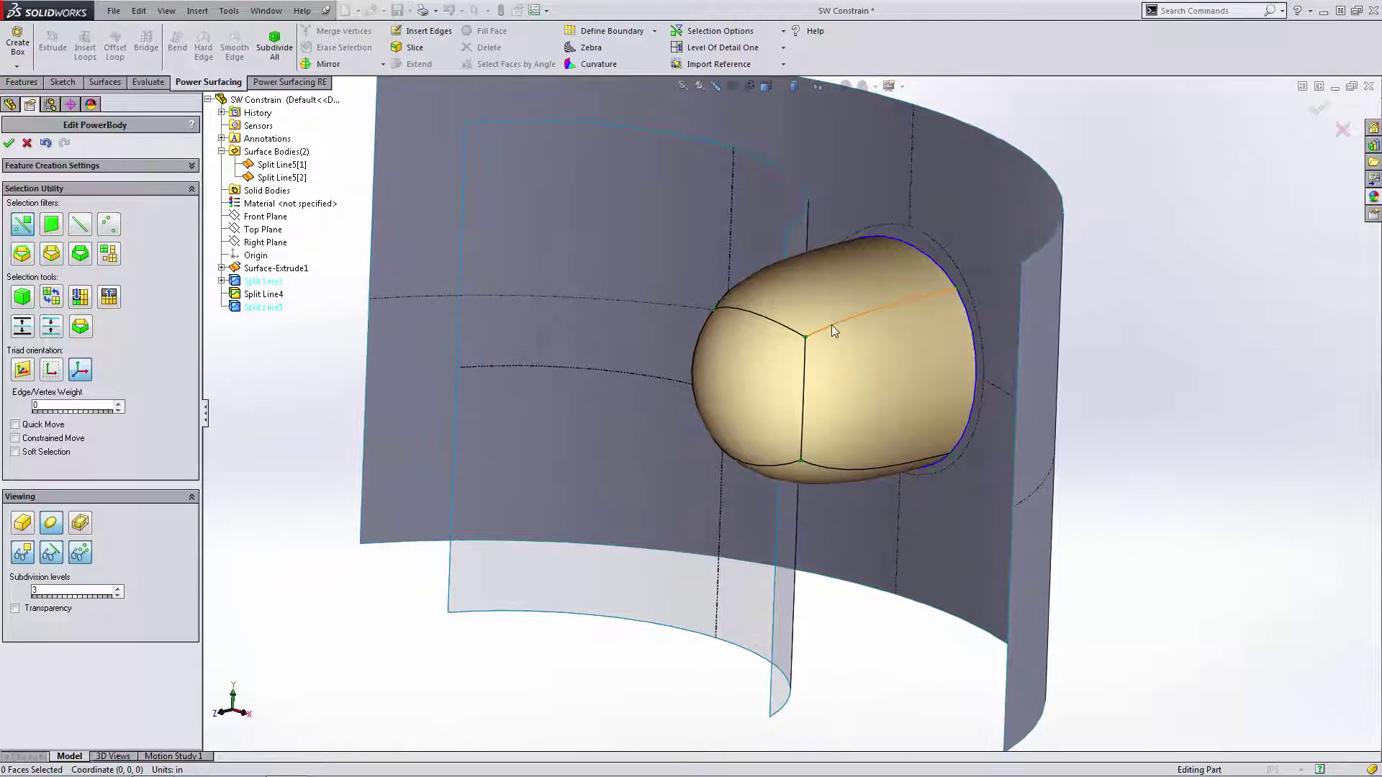
pyautogui.press('Left')
pyautogui.press('Left')
pyautogui.press('Left')
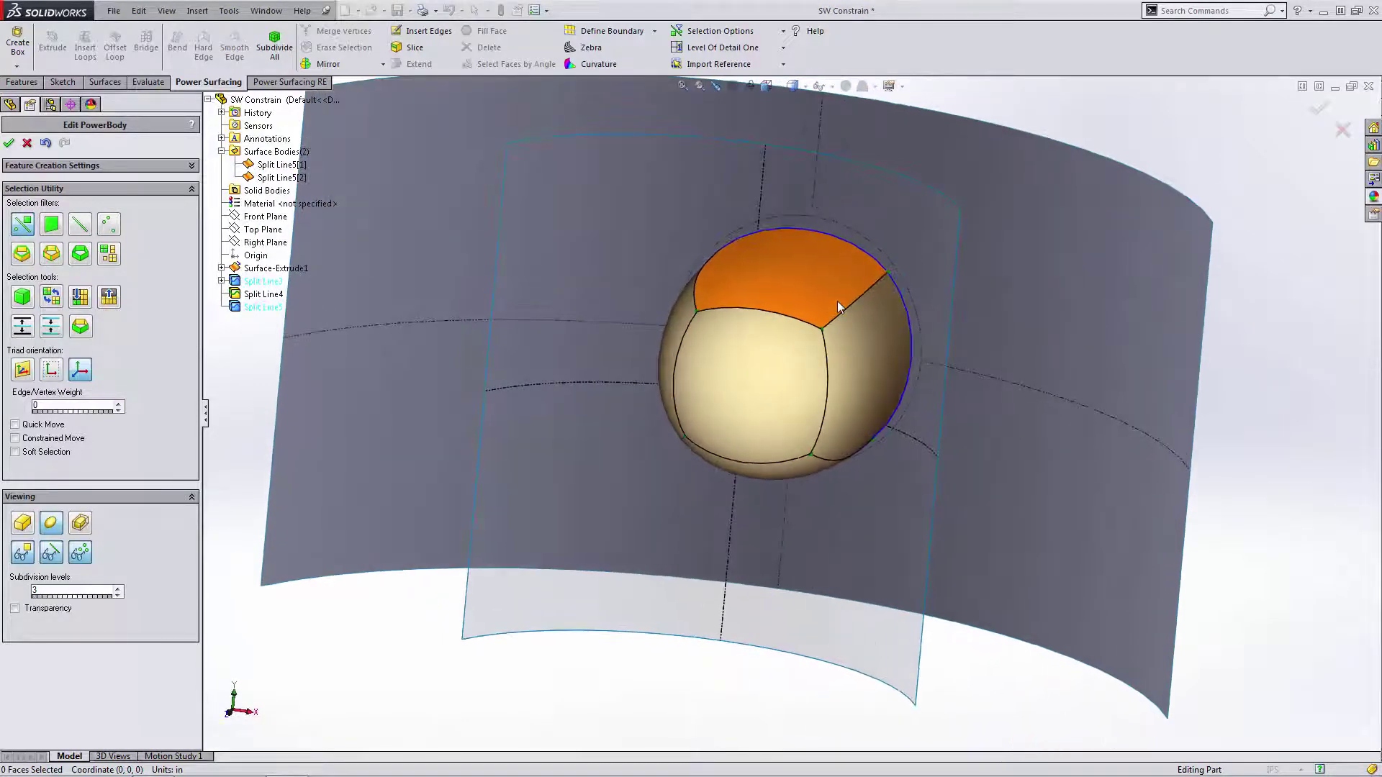
pyautogui.press('Left')
pyautogui.press('Left')
pyautogui.press('Left')
pyautogui.press('Left')
pyautogui.press('Left')
pyautogui.press('Left')
pyautogui.moveTo(835, 305); pyautogui.dragTo(693, 361, button='middle')
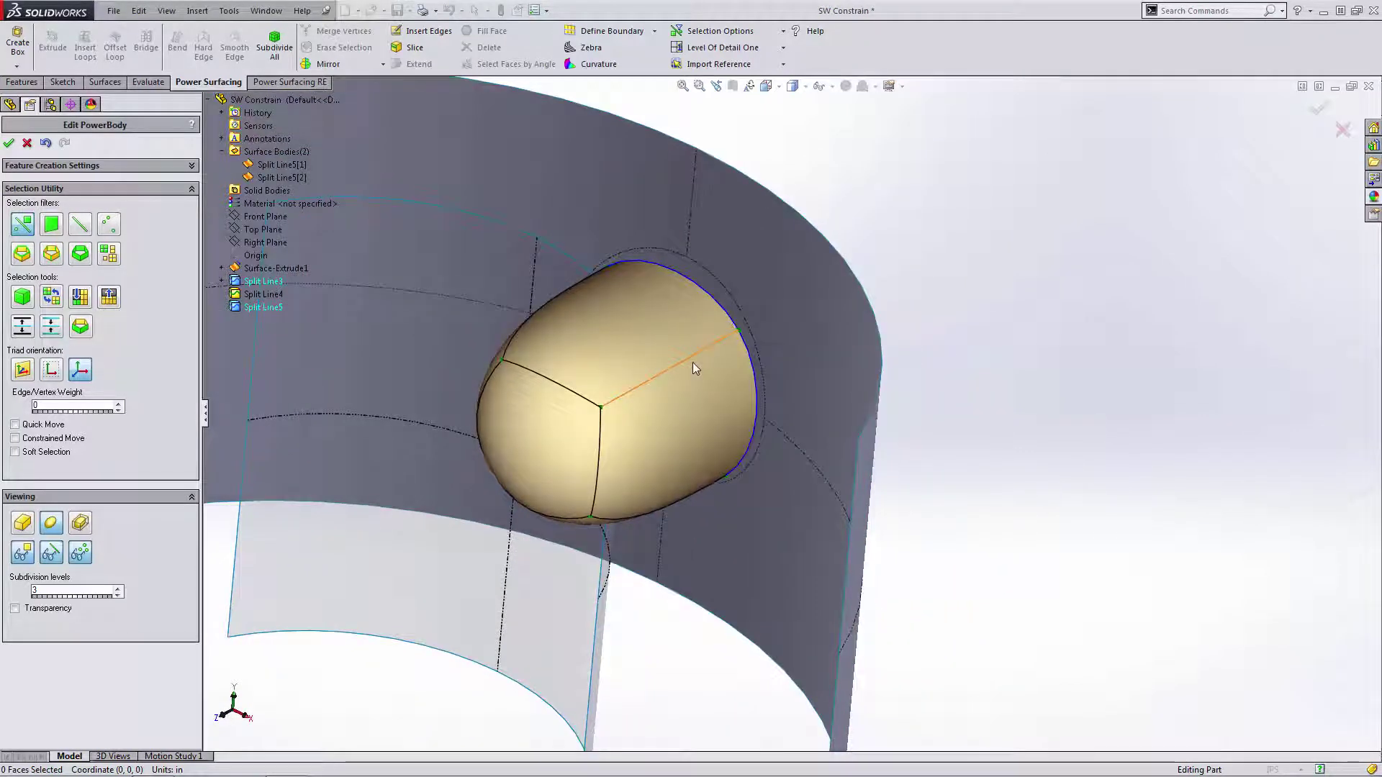
# - Insert 1 edge loop across the ring of horizontal edges, splitting the body vertically through its middle
pyautogui.click(551, 389)
pyautogui.doubleClick(551, 388)
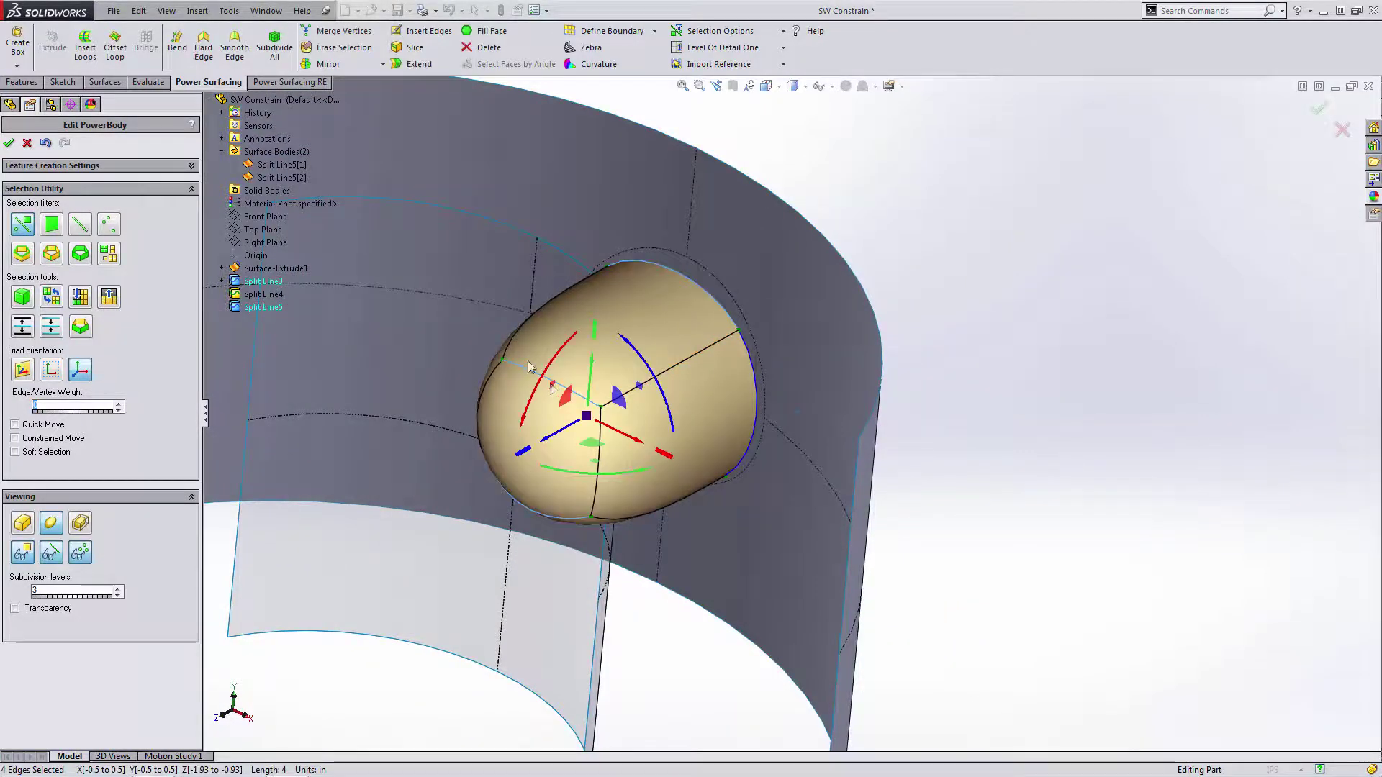
pyautogui.click(85, 45)
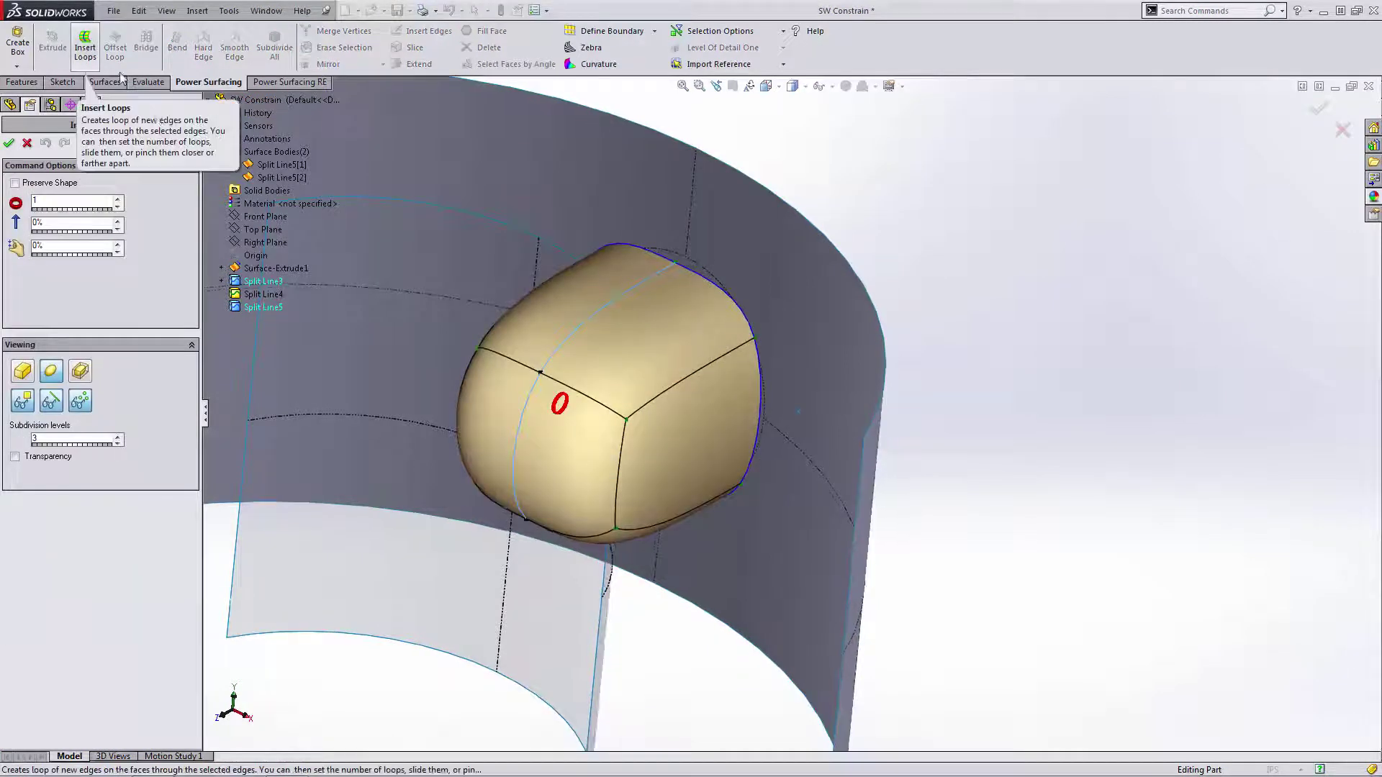
pyautogui.moveTo(641, 381); pyautogui.dragTo(603, 421, button='middle')
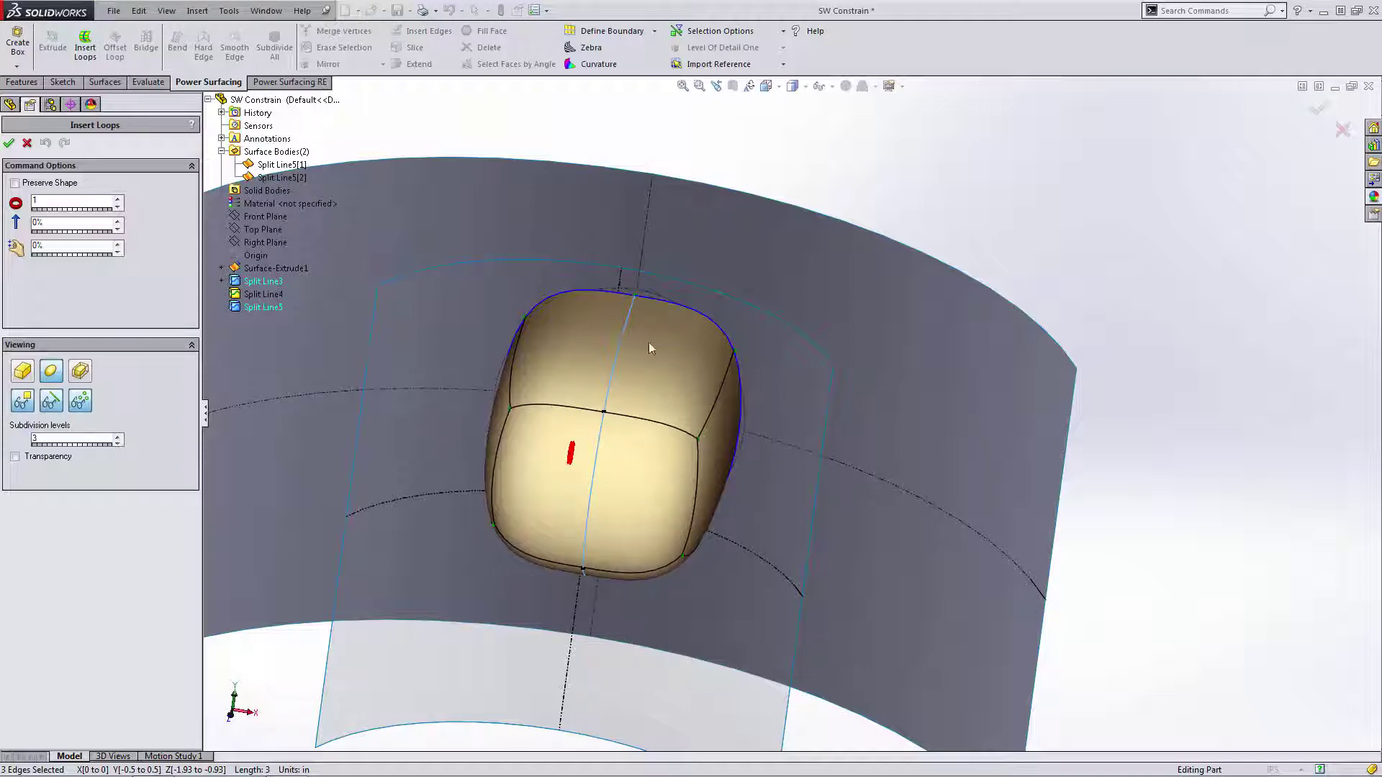
pyautogui.click(10, 144)
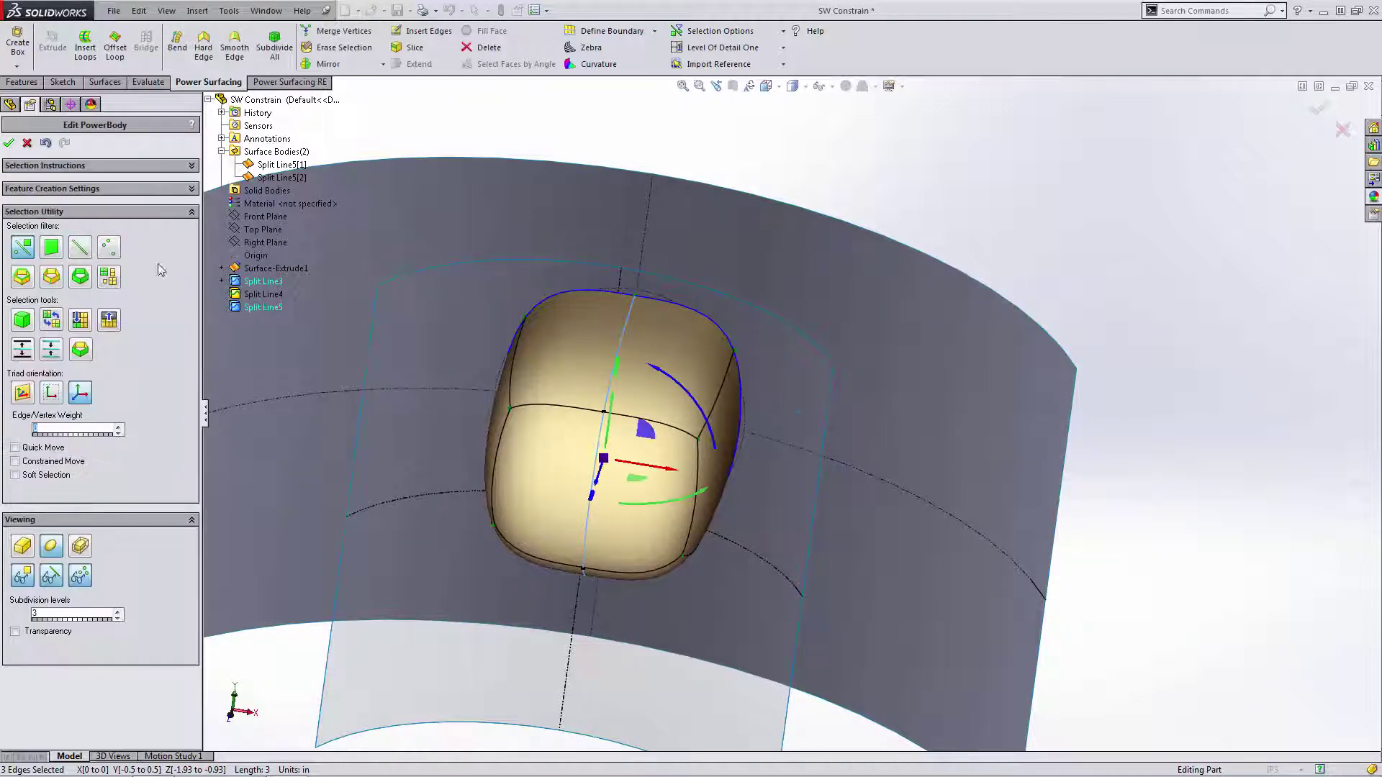
# - Insert 1 horizontal edge loop at mid-height across the ring of vertical edges
pyautogui.click(731, 478)
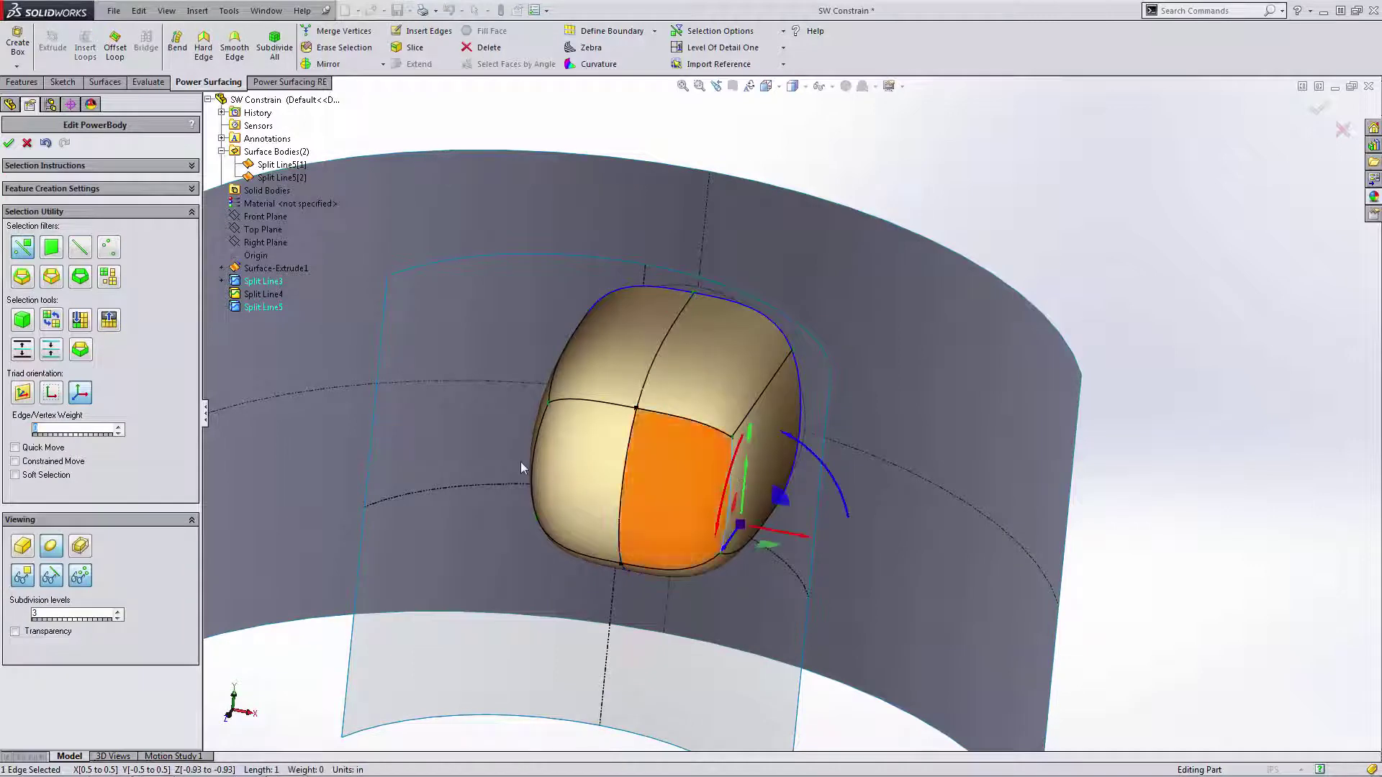
pyautogui.doubleClick(624, 502)
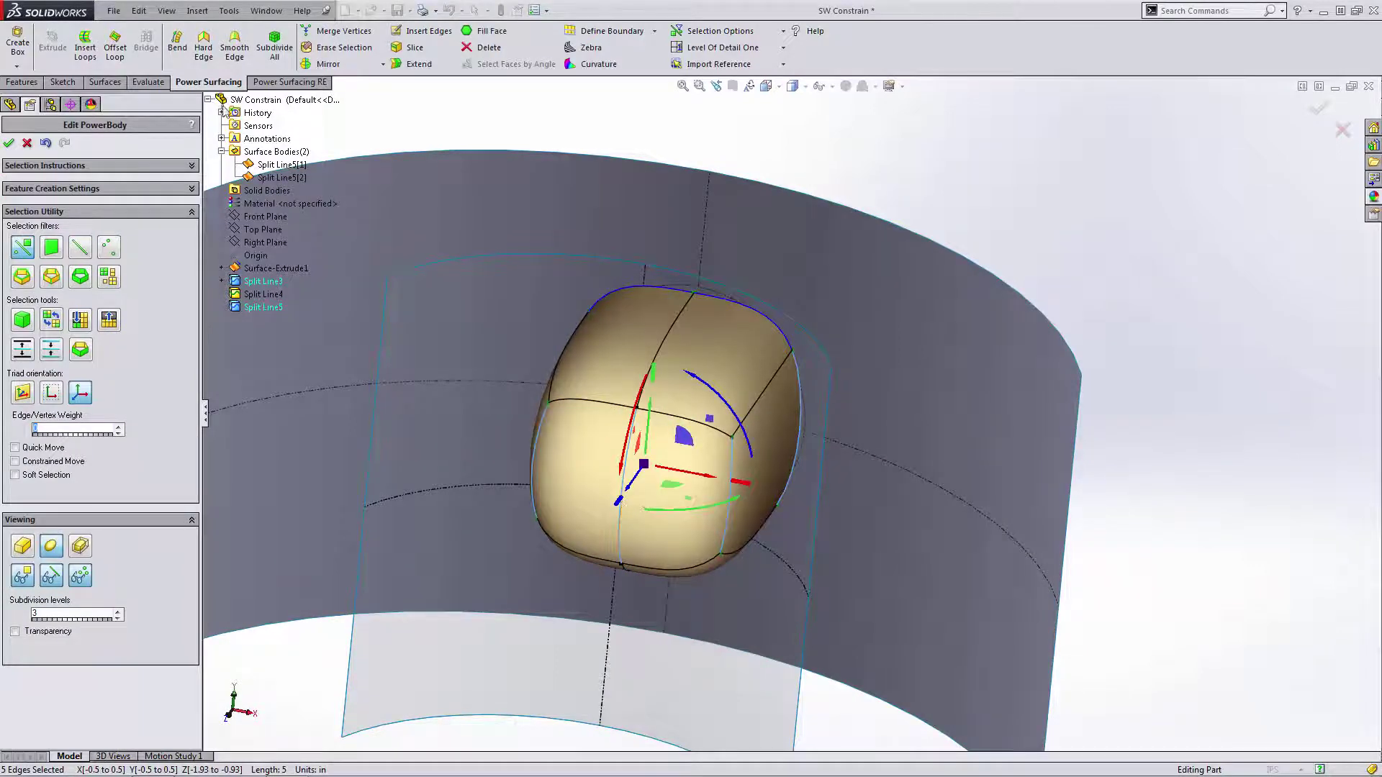
pyautogui.click(84, 48)
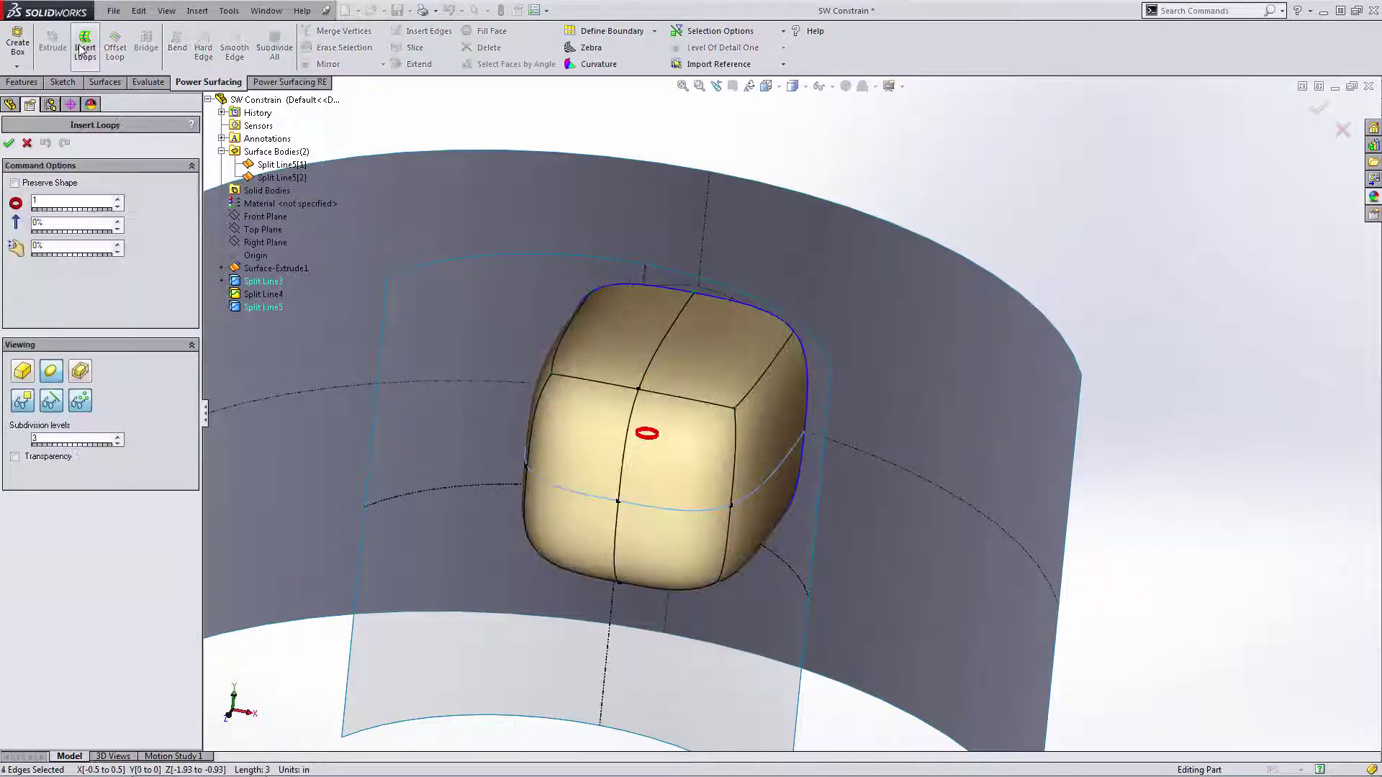
pyautogui.click(10, 143)
# - Import the circular split region of the outer curved surface as a constraint reference for the body
pyautogui.moveTo(465, 274); pyautogui.dragTo(894, 282, button='middle')
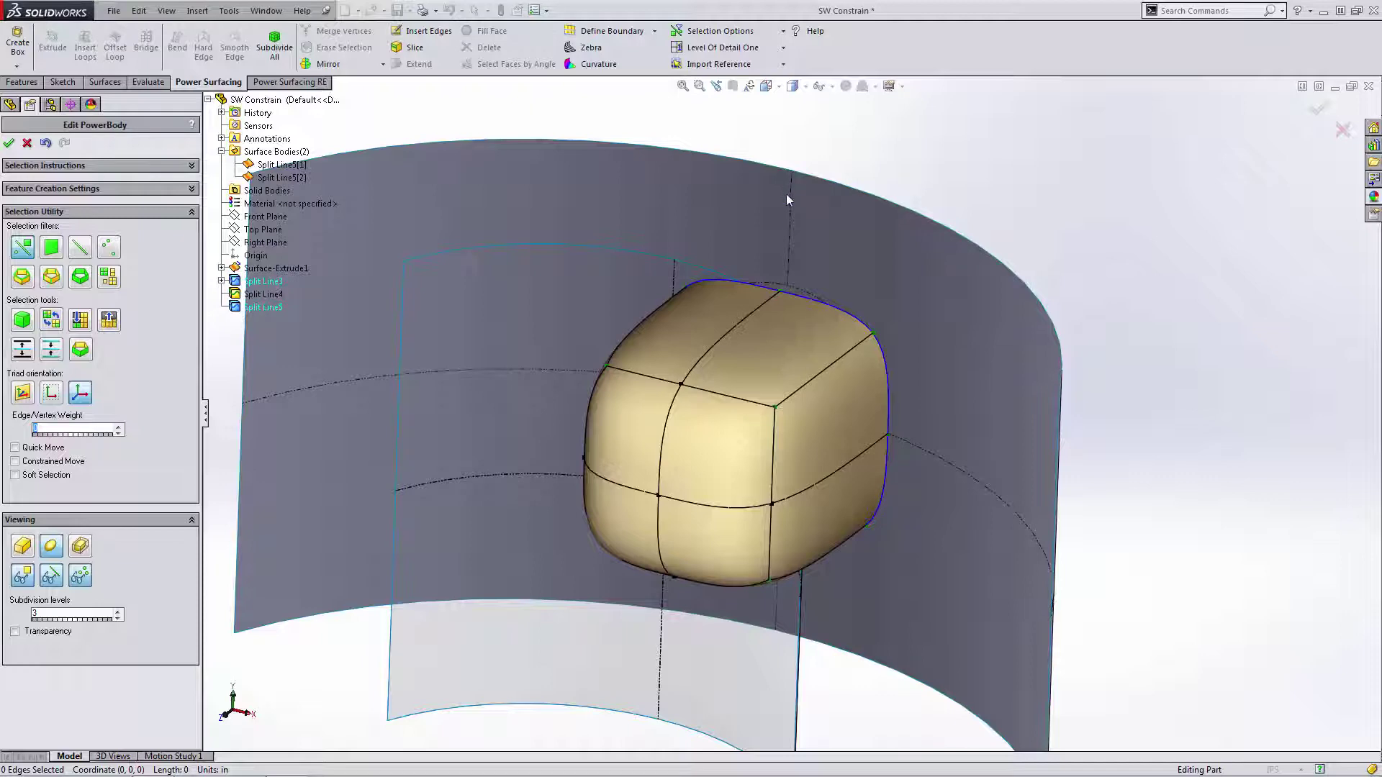
pyautogui.click(720, 64)
pyautogui.scroll(-3, 759, 295)
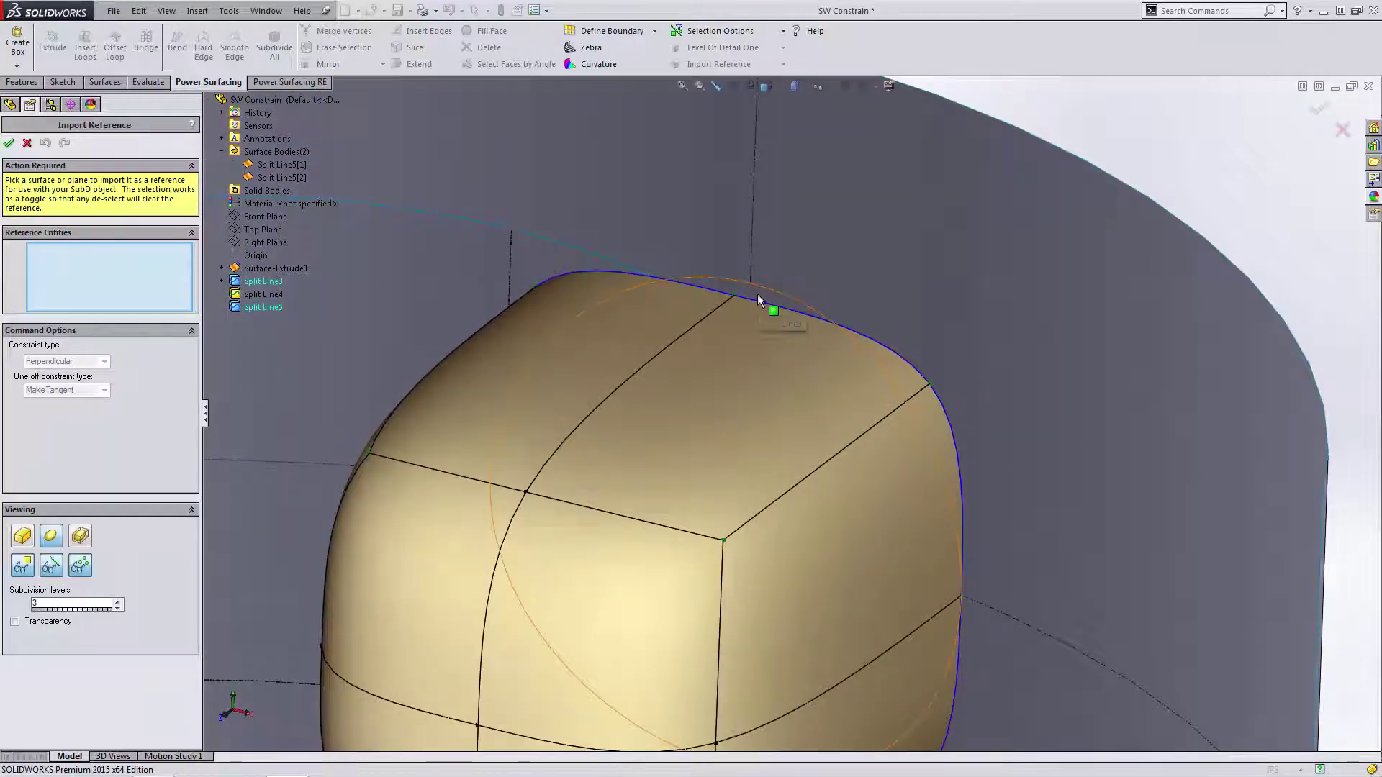
pyautogui.click(758, 297)
pyautogui.click(9, 144)
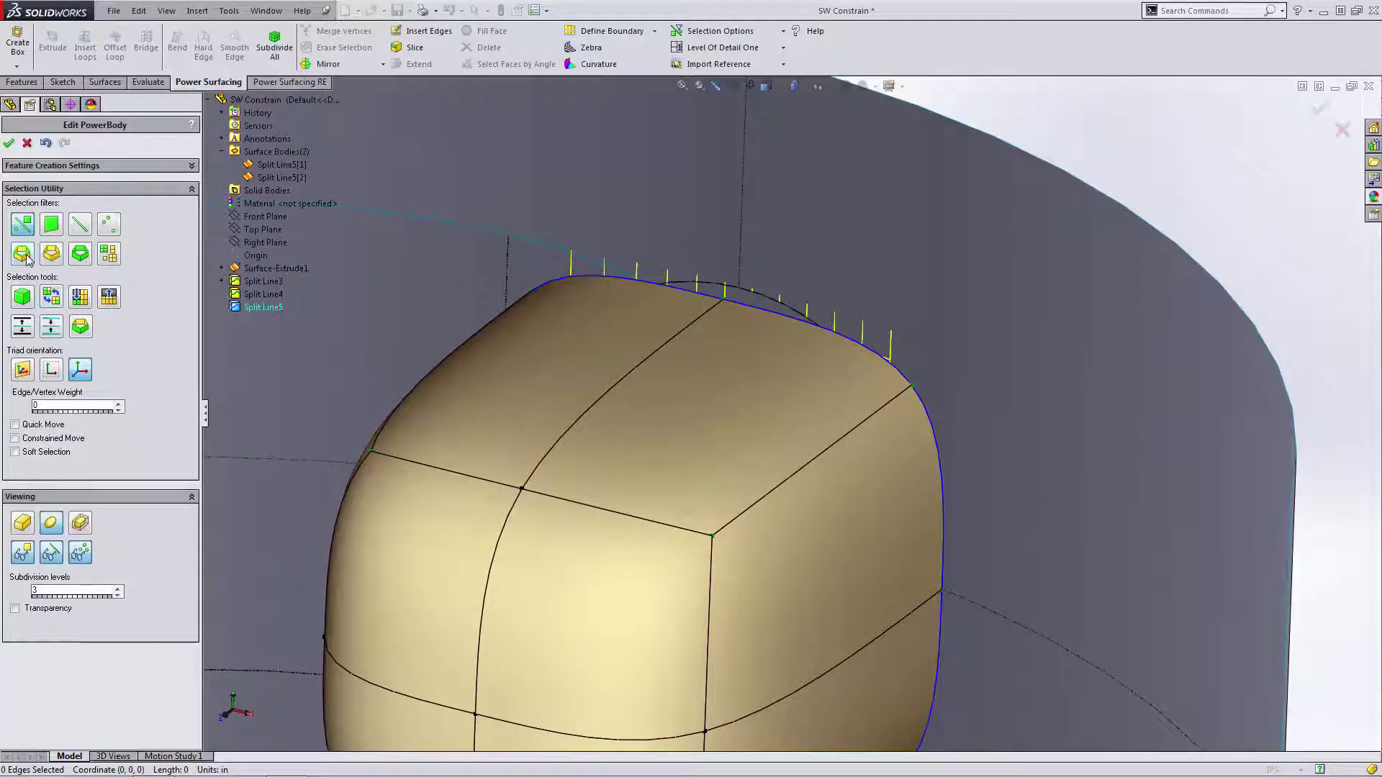
# - Constrain the loop of eight open boundary edges to the circular reference edge with Constrain To Edge
pyautogui.click(757, 310)
pyautogui.click(784, 64)
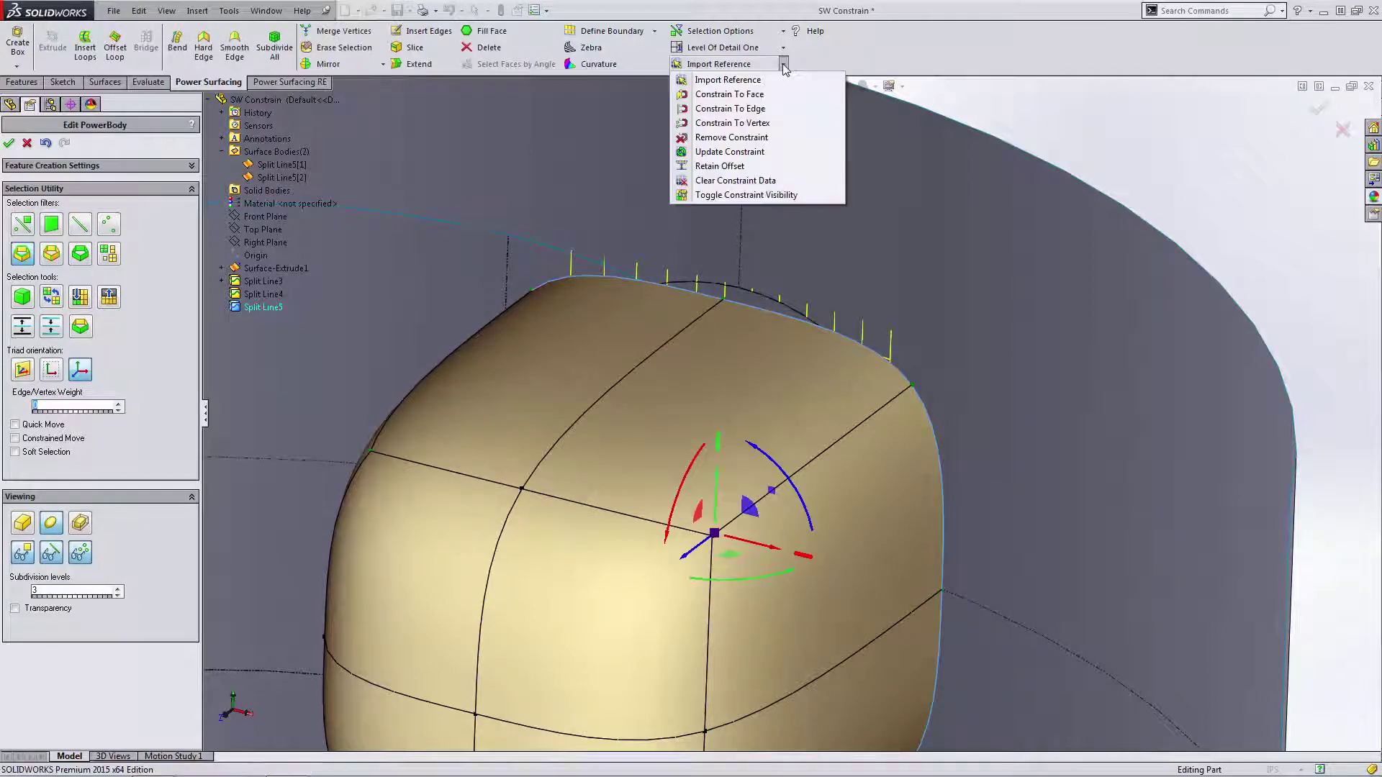
pyautogui.click(775, 108)
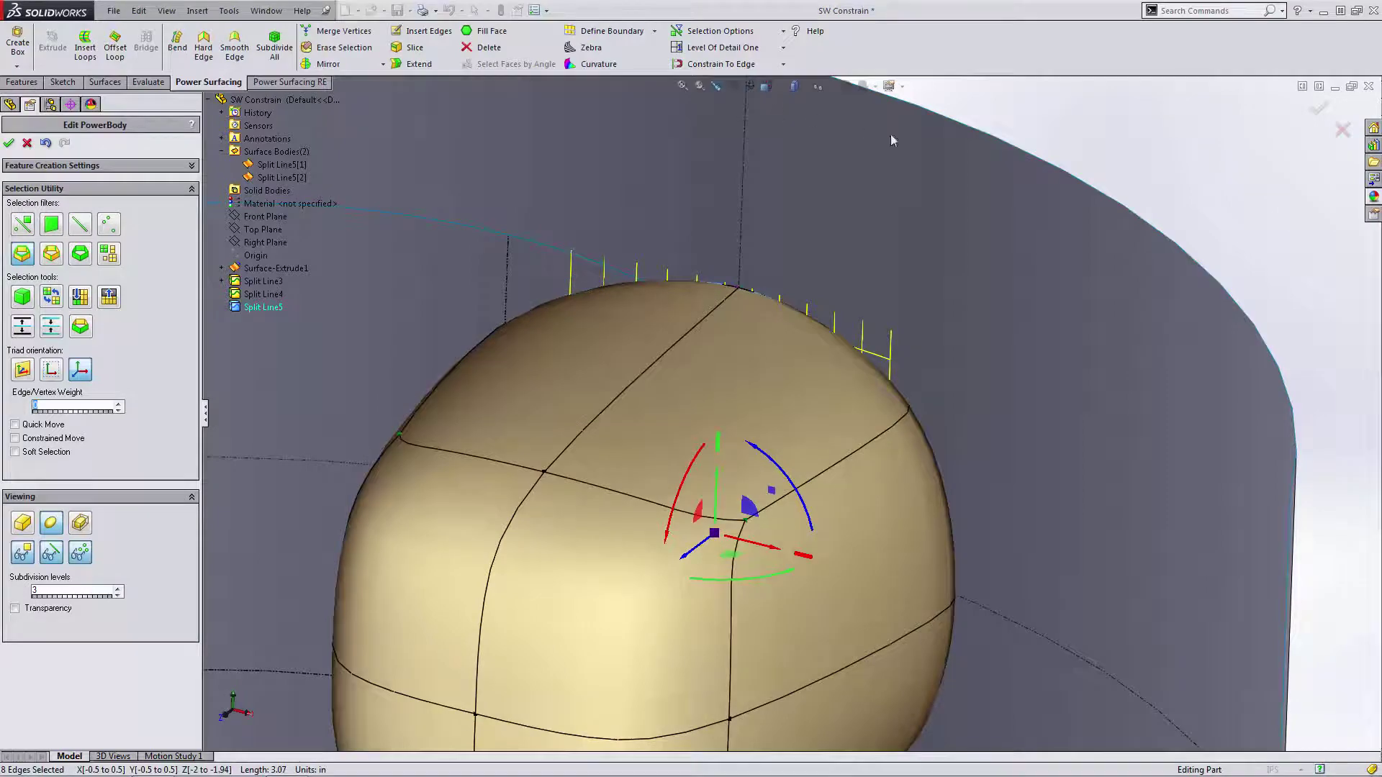
pyautogui.moveTo(891, 141); pyautogui.dragTo(725, 370, button='middle')
pyautogui.moveTo(566, 362); pyautogui.dragTo(453, 281, button='middle')
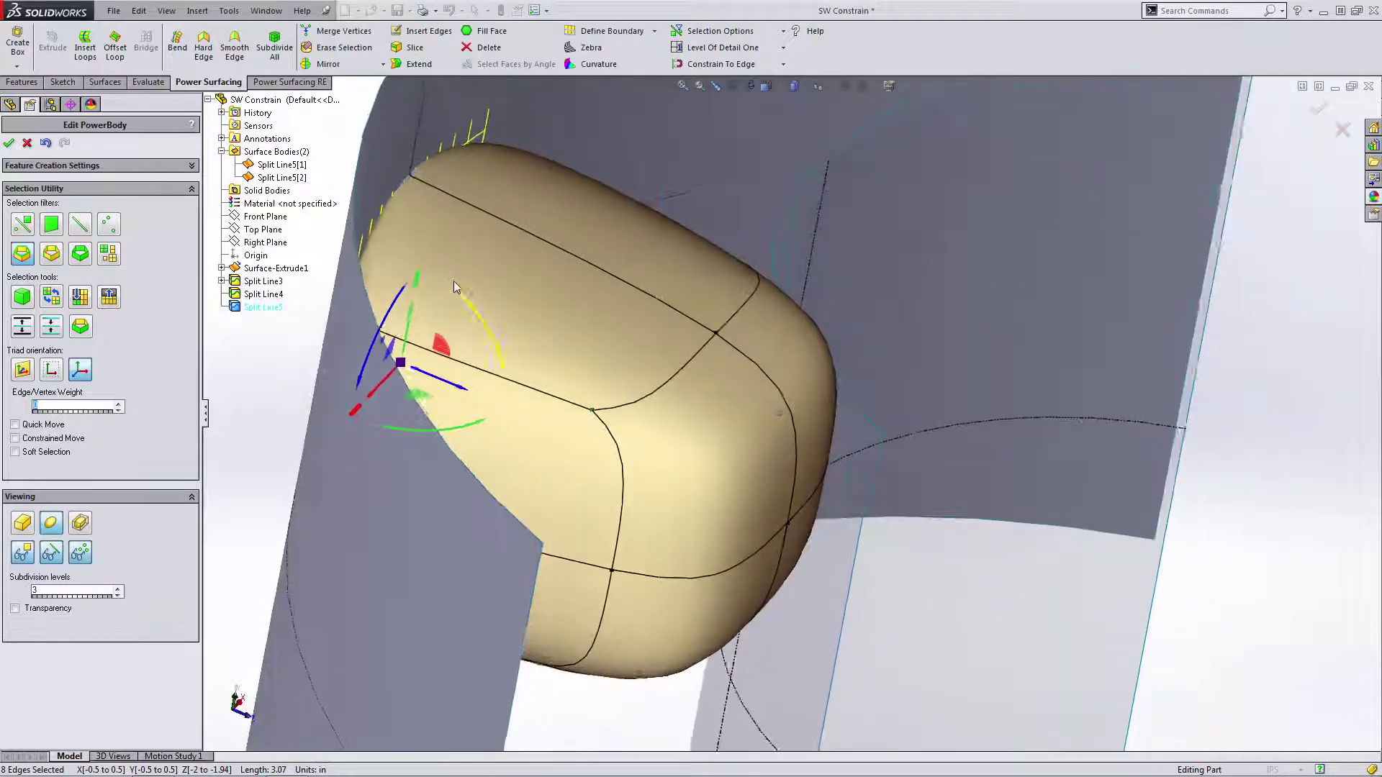
pyautogui.scroll(-4, 395, 241)
pyautogui.moveTo(395, 241); pyautogui.dragTo(403, 300, button='middle')
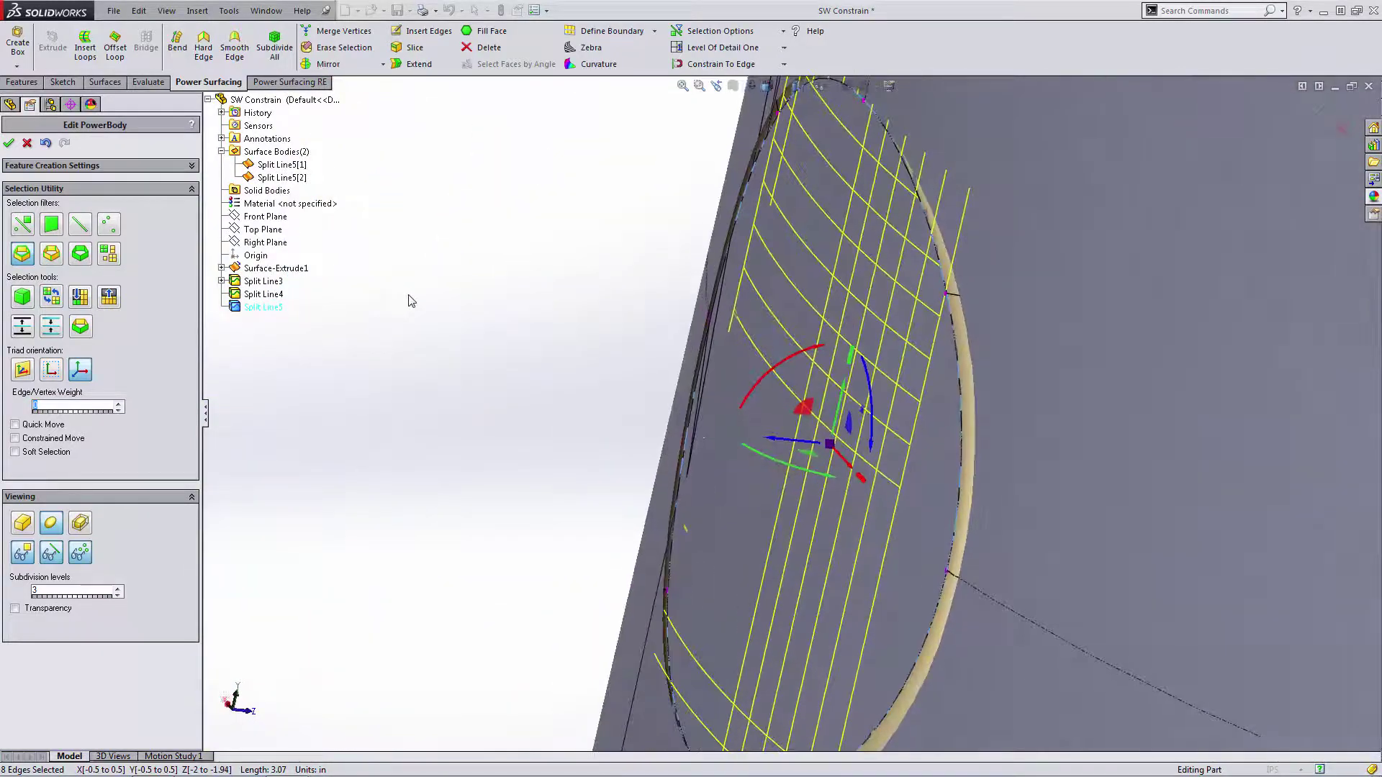
pyautogui.moveTo(975, 456); pyautogui.dragTo(727, 397, button='middle')
# - Select the nine vertices of the closed end in the top view and move them freely away from the outer surface
pyautogui.hotkey('ctrl', '5')
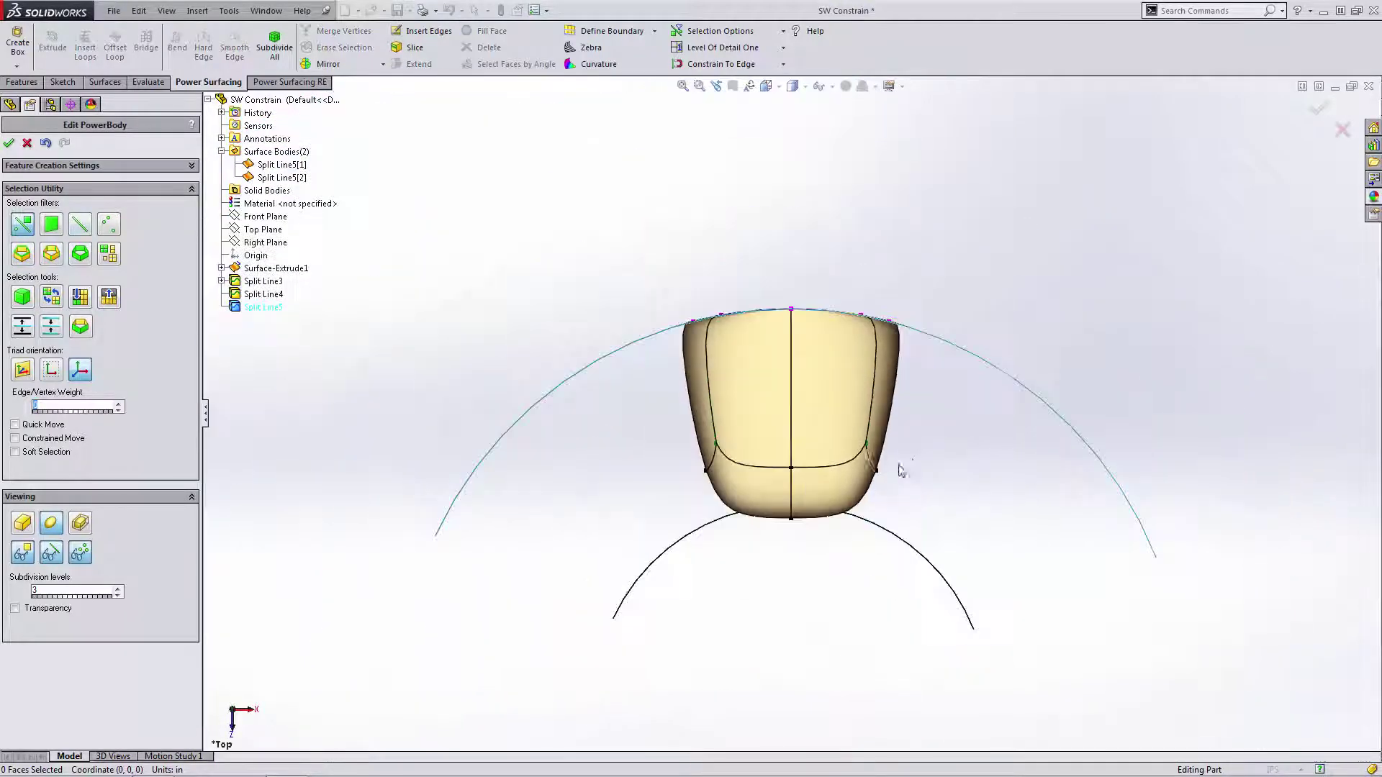
pyautogui.scroll(-2, 904, 470)
pyautogui.moveTo(954, 597); pyautogui.dragTo(505, 391)
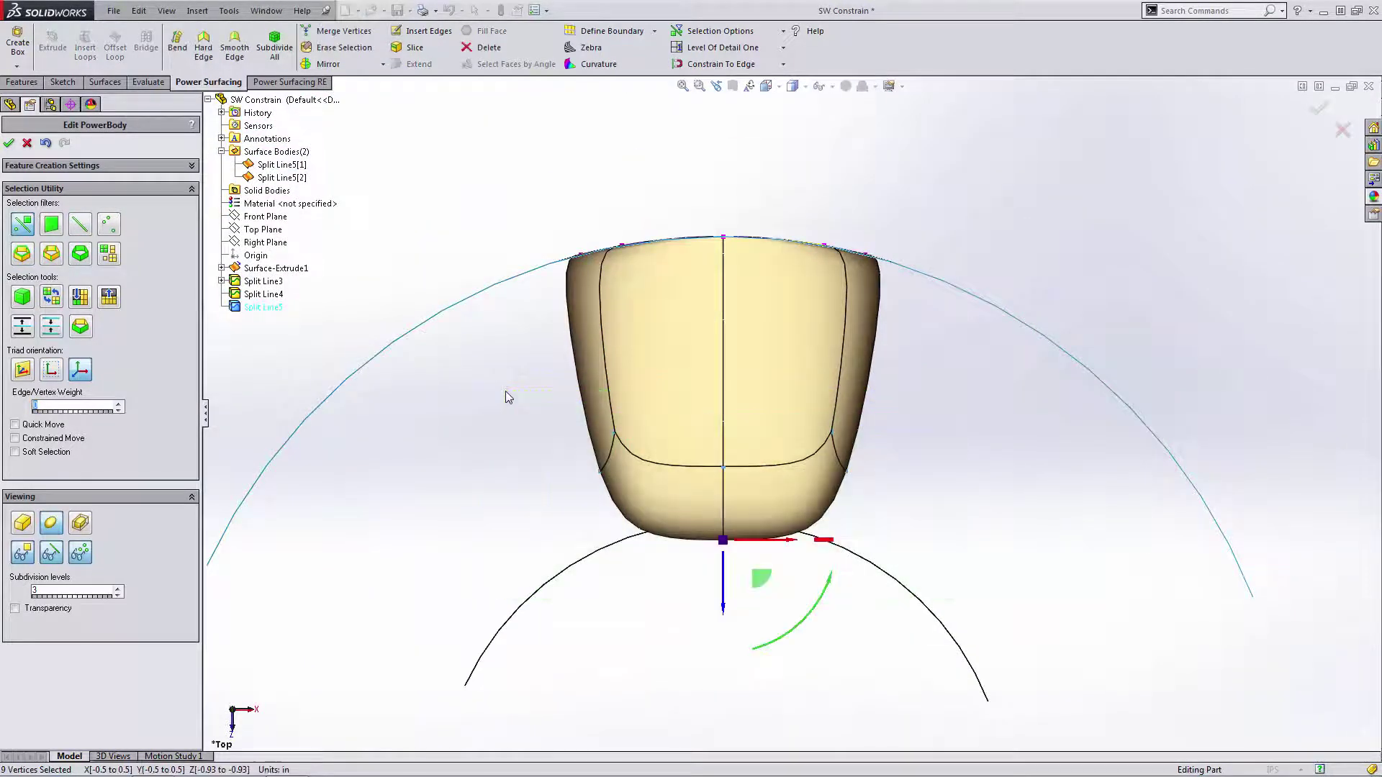
pyautogui.moveTo(505, 391); pyautogui.dragTo(741, 597, button='middle')
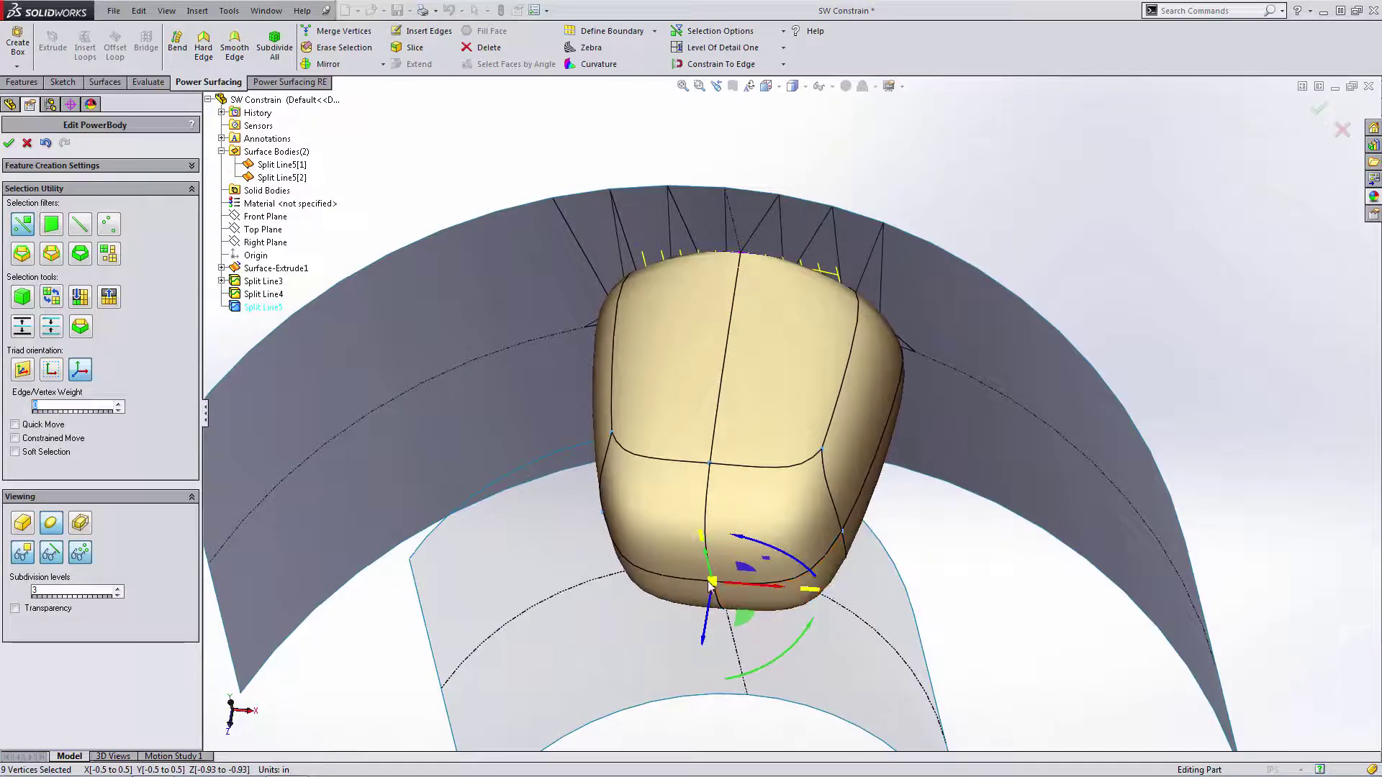
pyautogui.moveTo(710, 584); pyautogui.dragTo(825, 737)
pyautogui.moveTo(864, 432); pyautogui.dragTo(1114, 346, button='middle')
pyautogui.click(1203, 356)
# - Slide the top centre vertex of the constrained rim along X to about -0.02 in
pyautogui.scroll(-1, 791, 346)
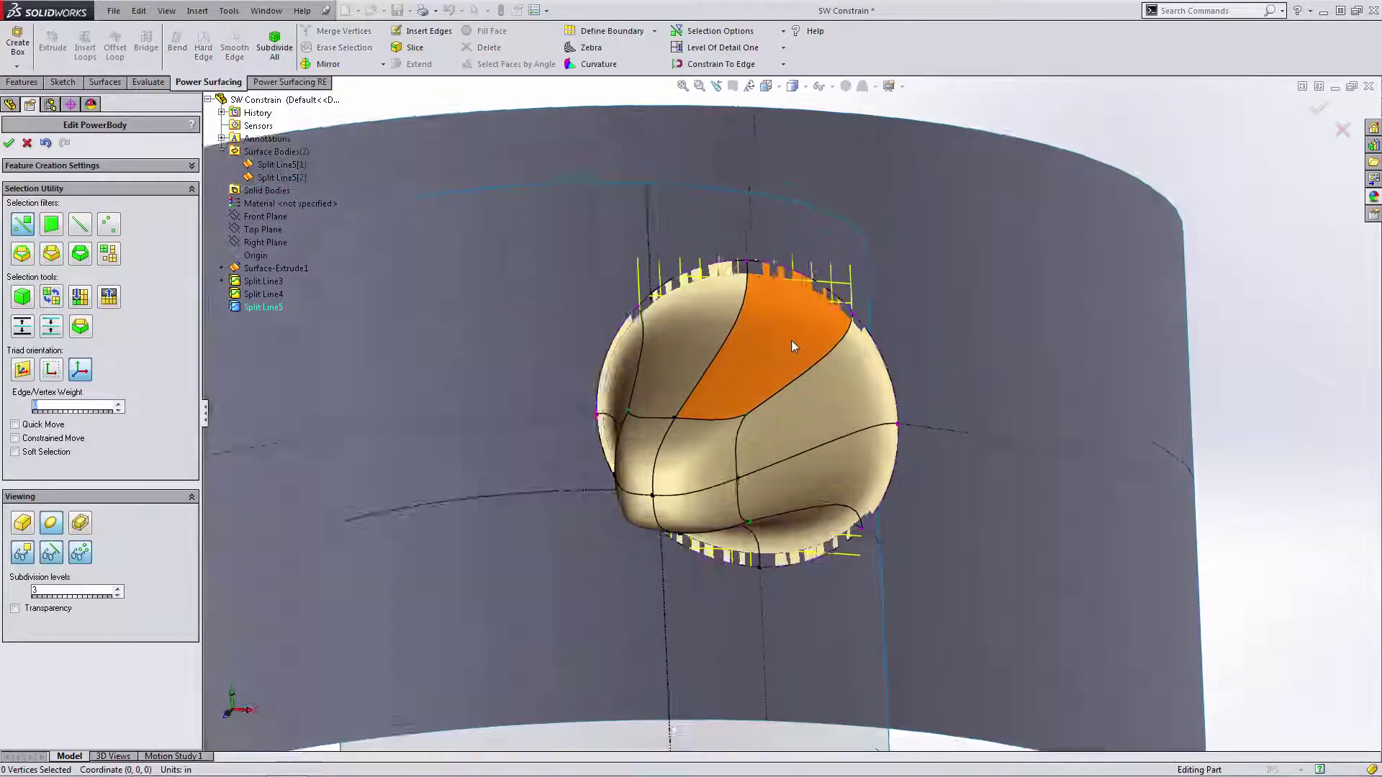
pyautogui.scroll(3, 791, 339)
pyautogui.moveTo(791, 340); pyautogui.dragTo(1000, 382, button='middle')
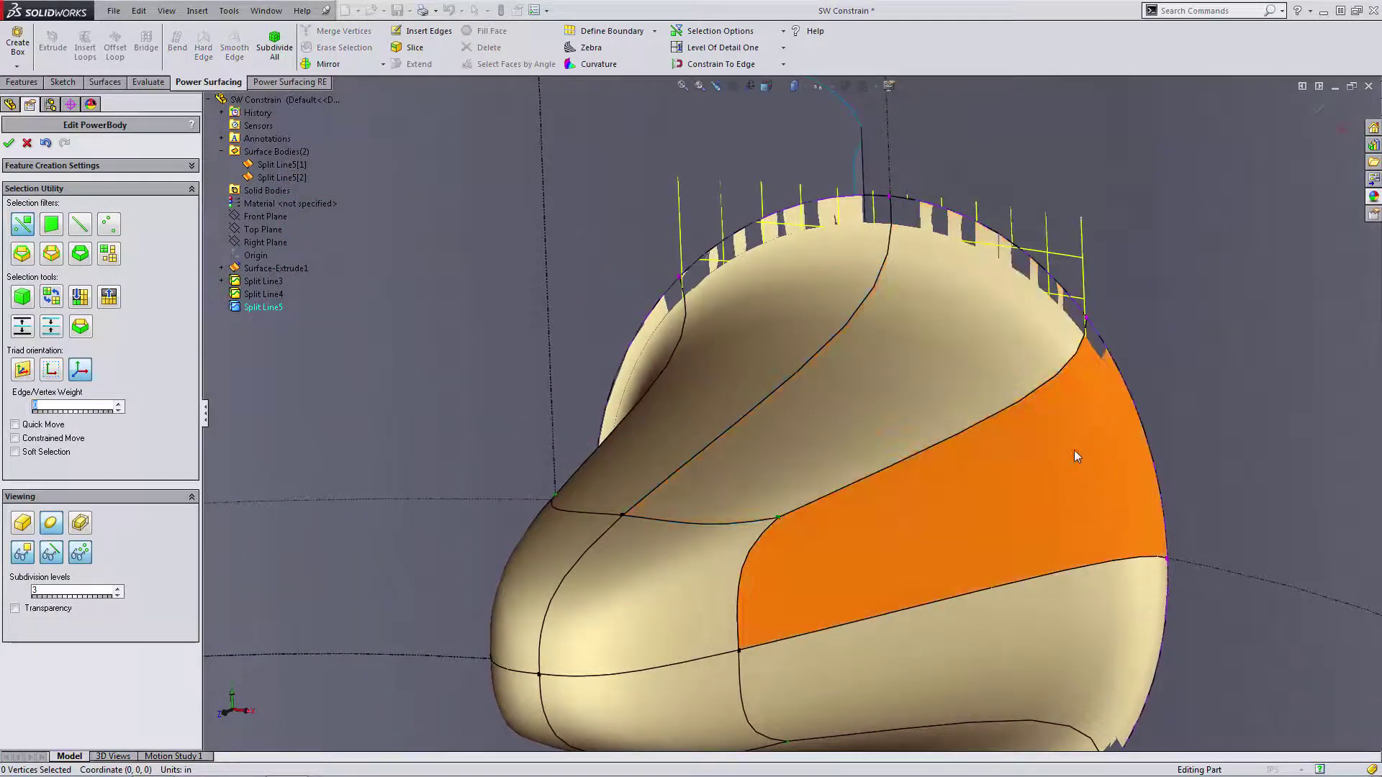
pyautogui.scroll(3, 1025, 231)
pyautogui.moveTo(857, 257); pyautogui.dragTo(904, 325, button='middle')
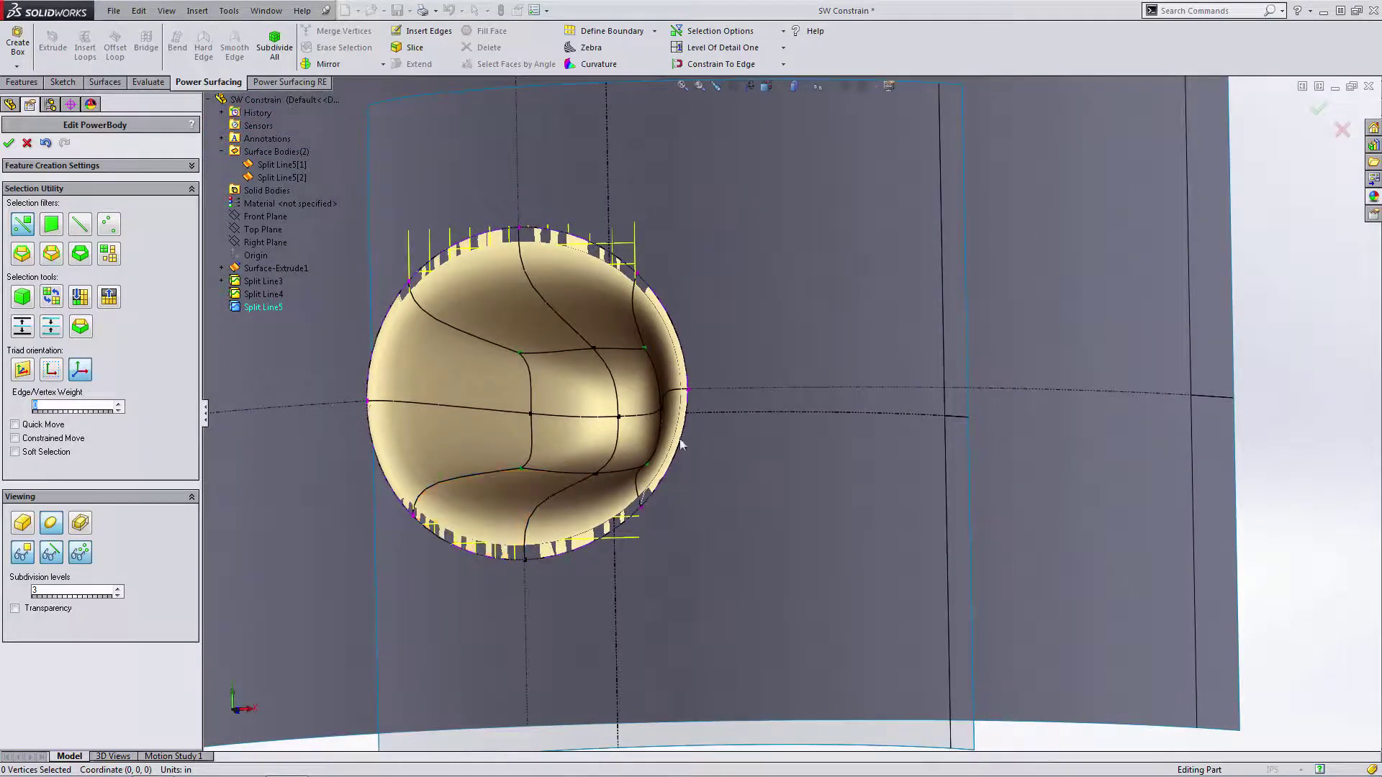
pyautogui.scroll(-4, 576, 288)
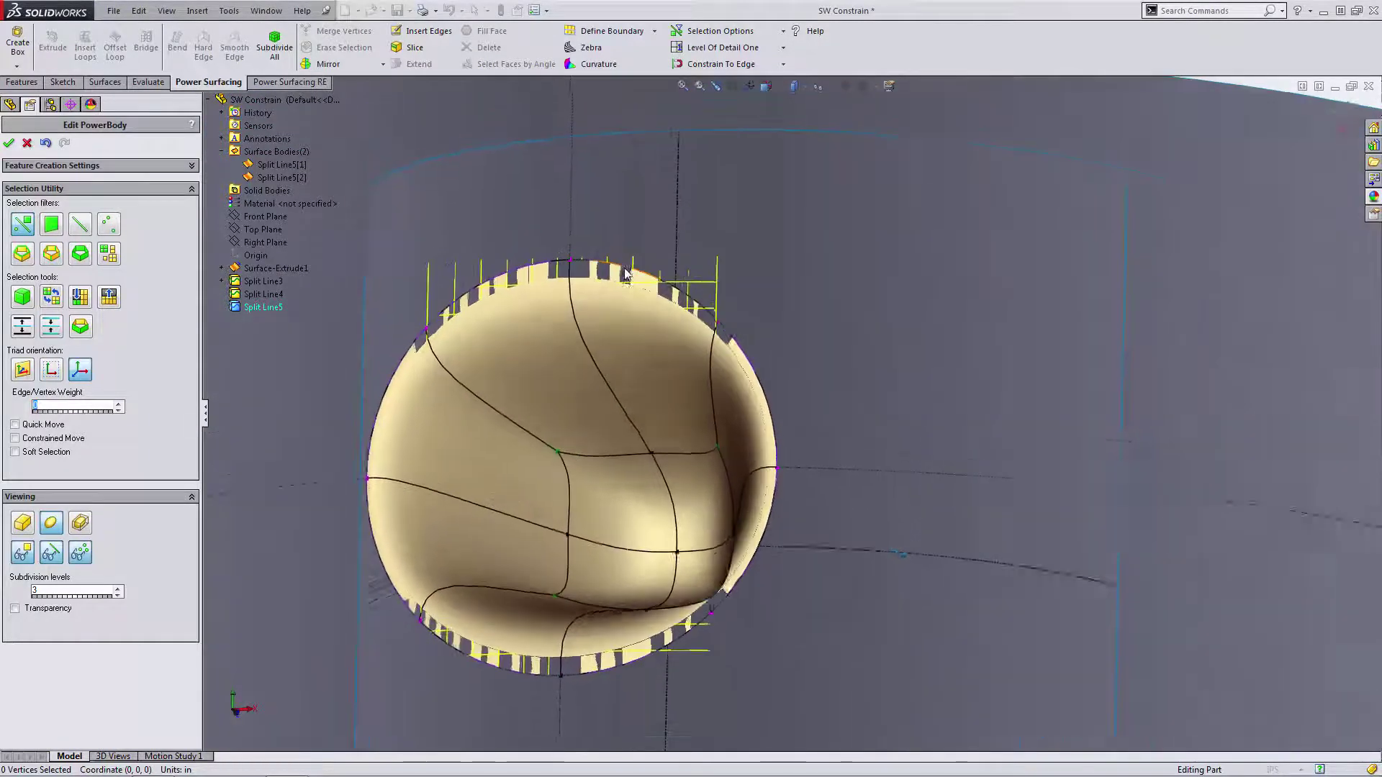
pyautogui.scroll(-1, 601, 279)
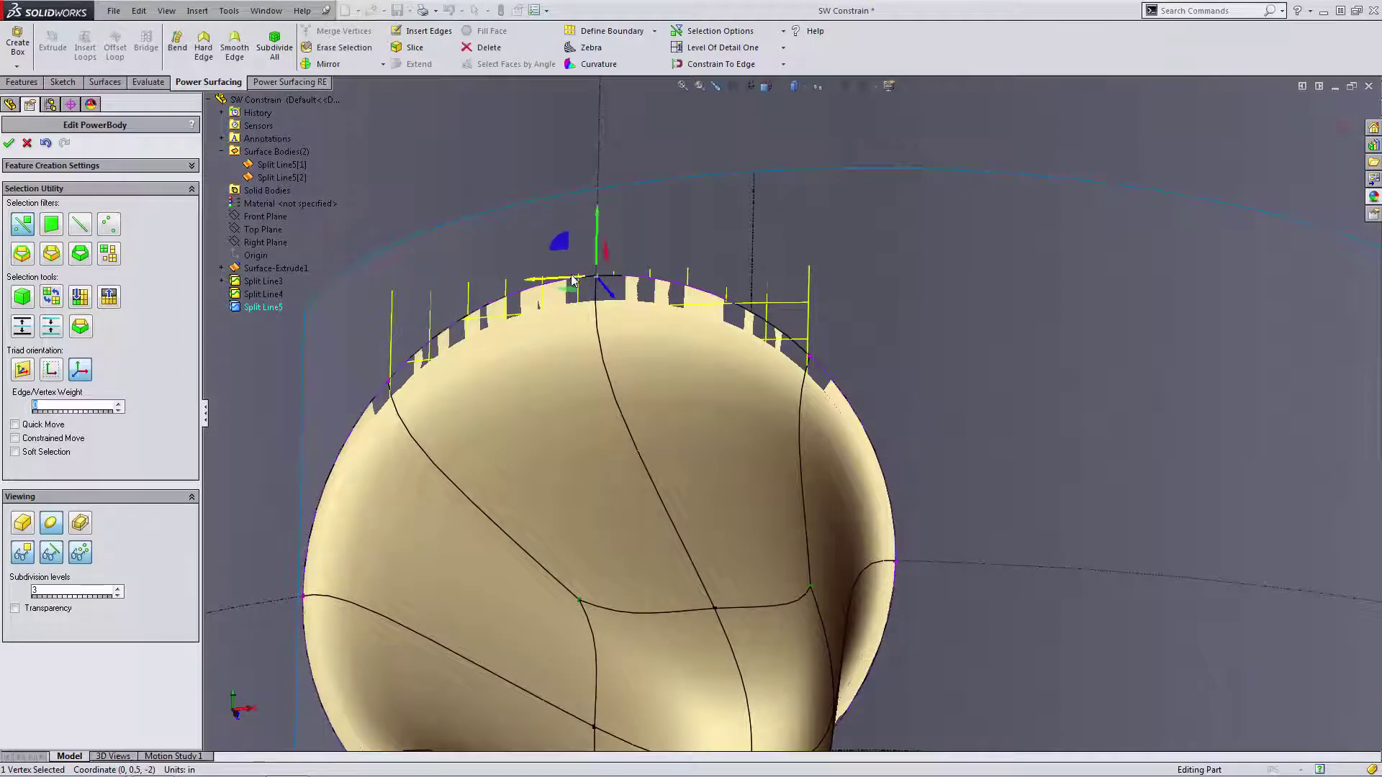
pyautogui.moveTo(573, 280); pyautogui.dragTo(566, 280)
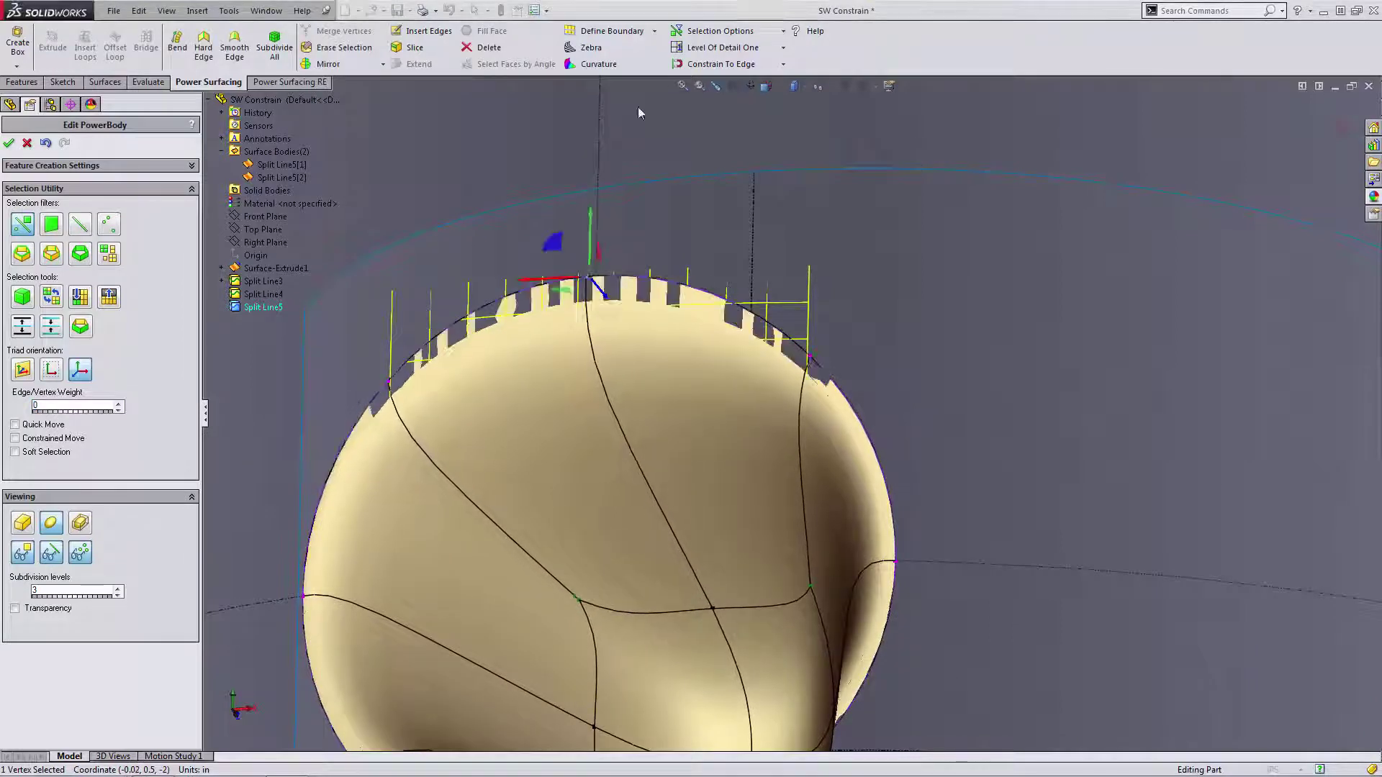
# - Try Constrain To Vertex on the shifted top rim vertex and undo the last change
pyautogui.click(783, 64)
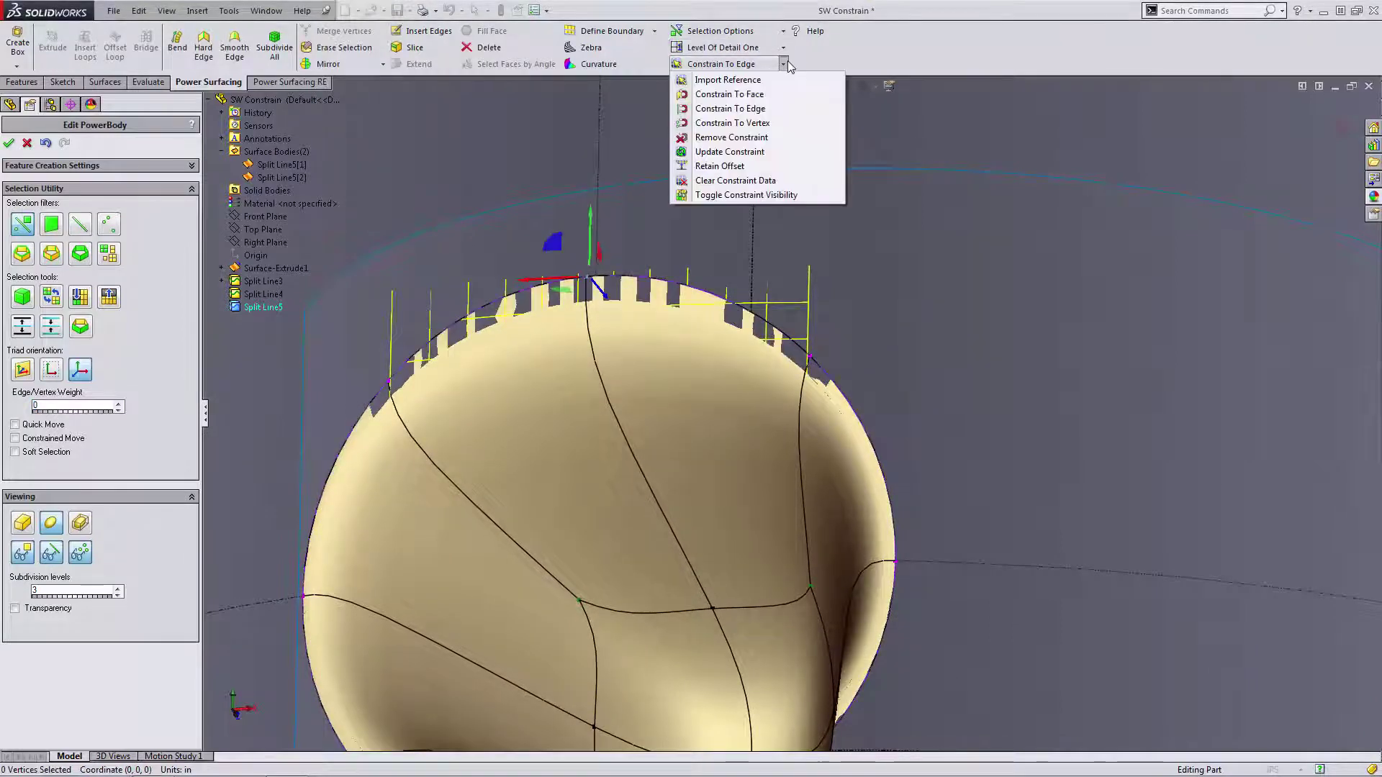
pyautogui.click(763, 124)
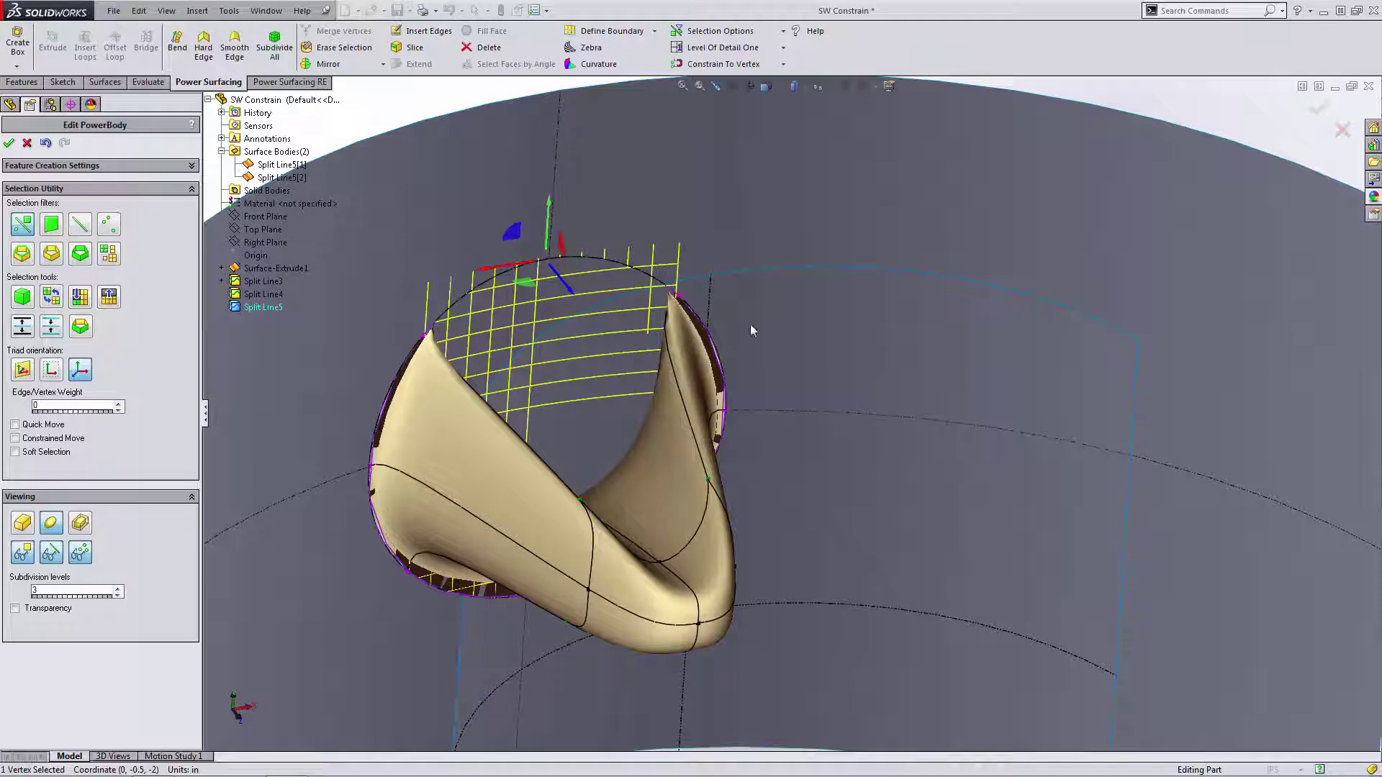
pyautogui.moveTo(568, 262); pyautogui.dragTo(473, 369, button='middle')
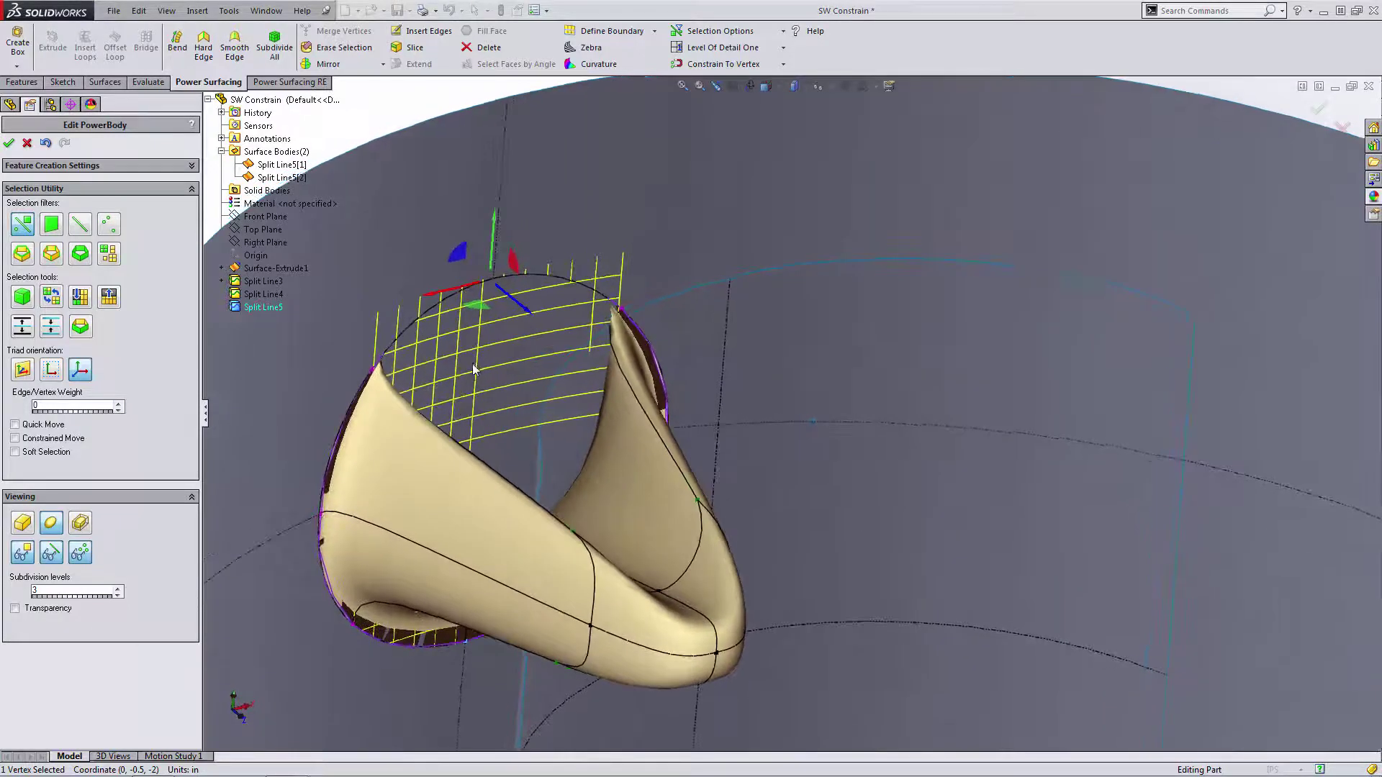
pyautogui.click(45, 142)
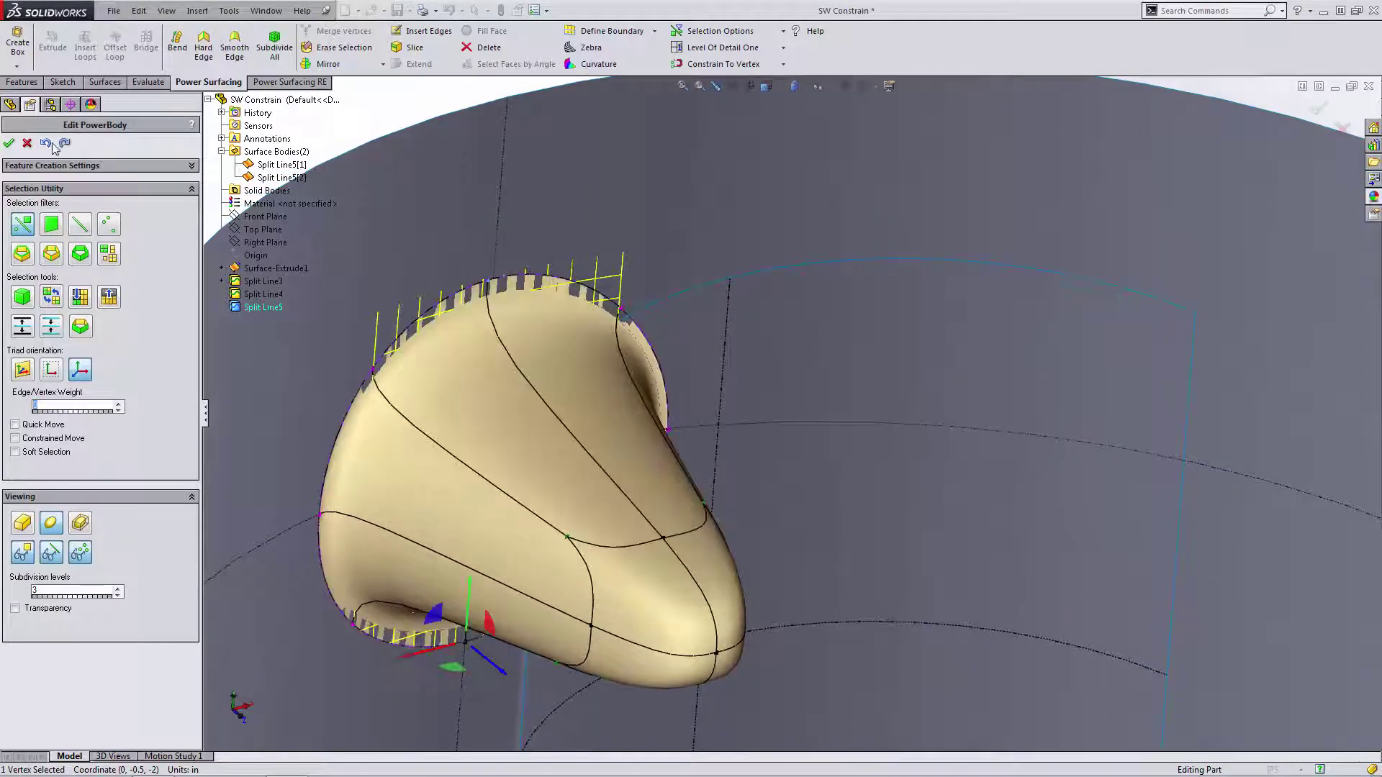
pyautogui.scroll(-2, 568, 312)
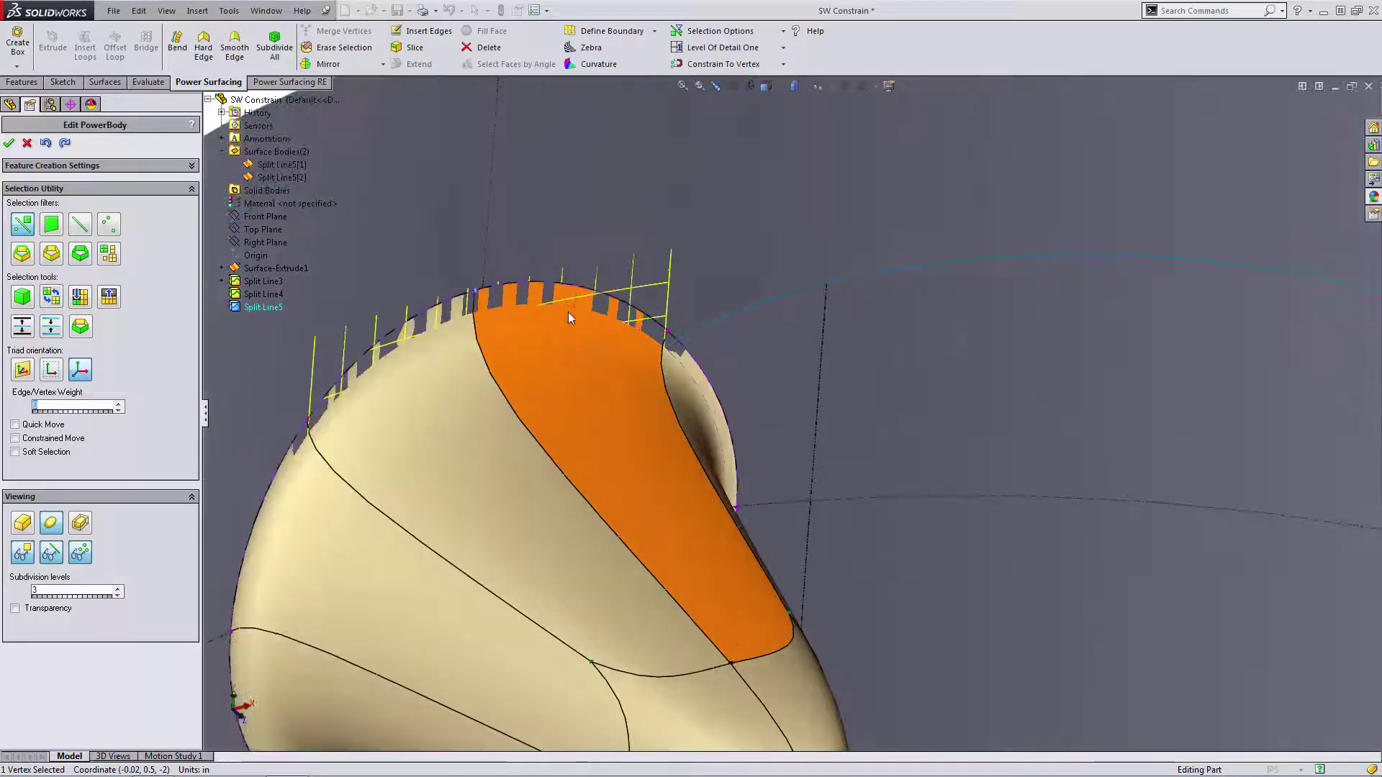
# - Undo the X shift of the constrained rim's top centre vertex and deselect it
pyautogui.click(46, 143)
pyautogui.scroll(3, 403, 235)
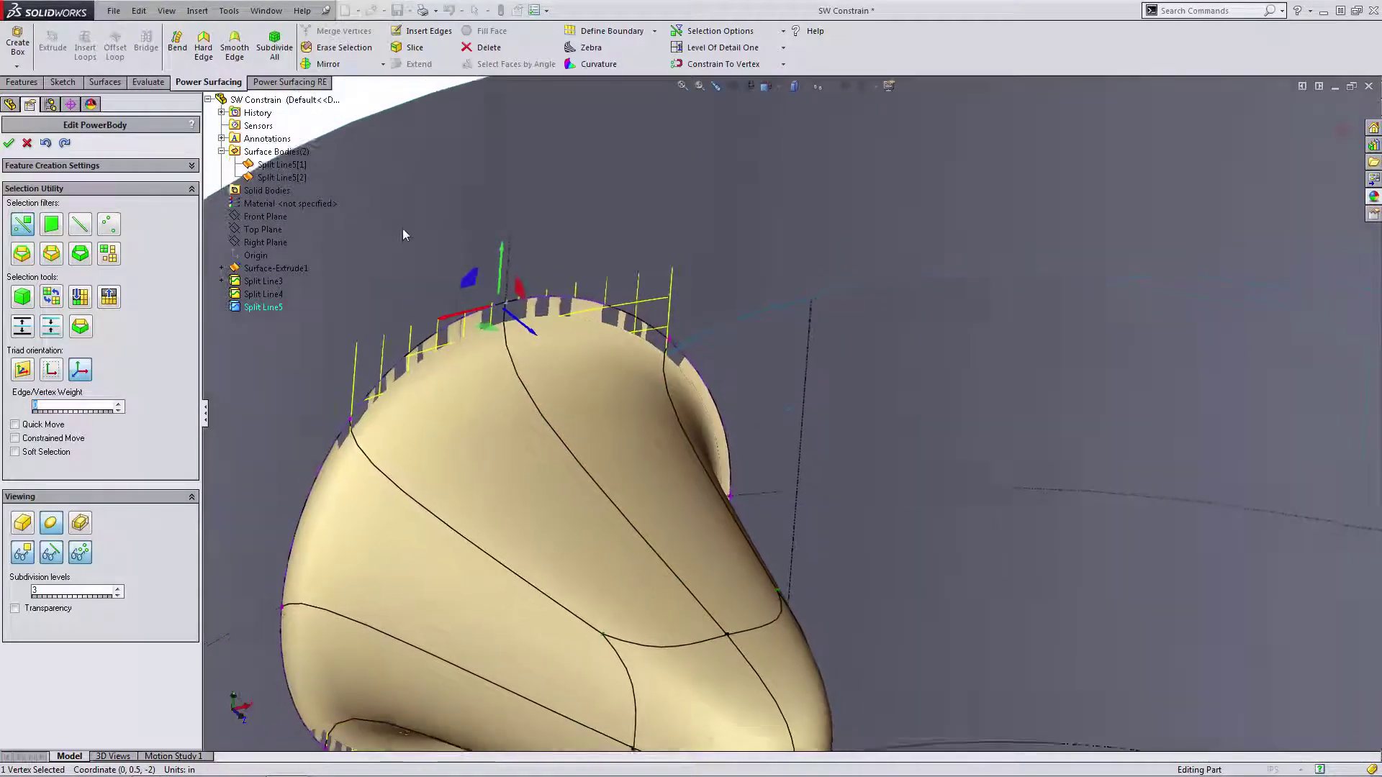
pyautogui.click(453, 158)
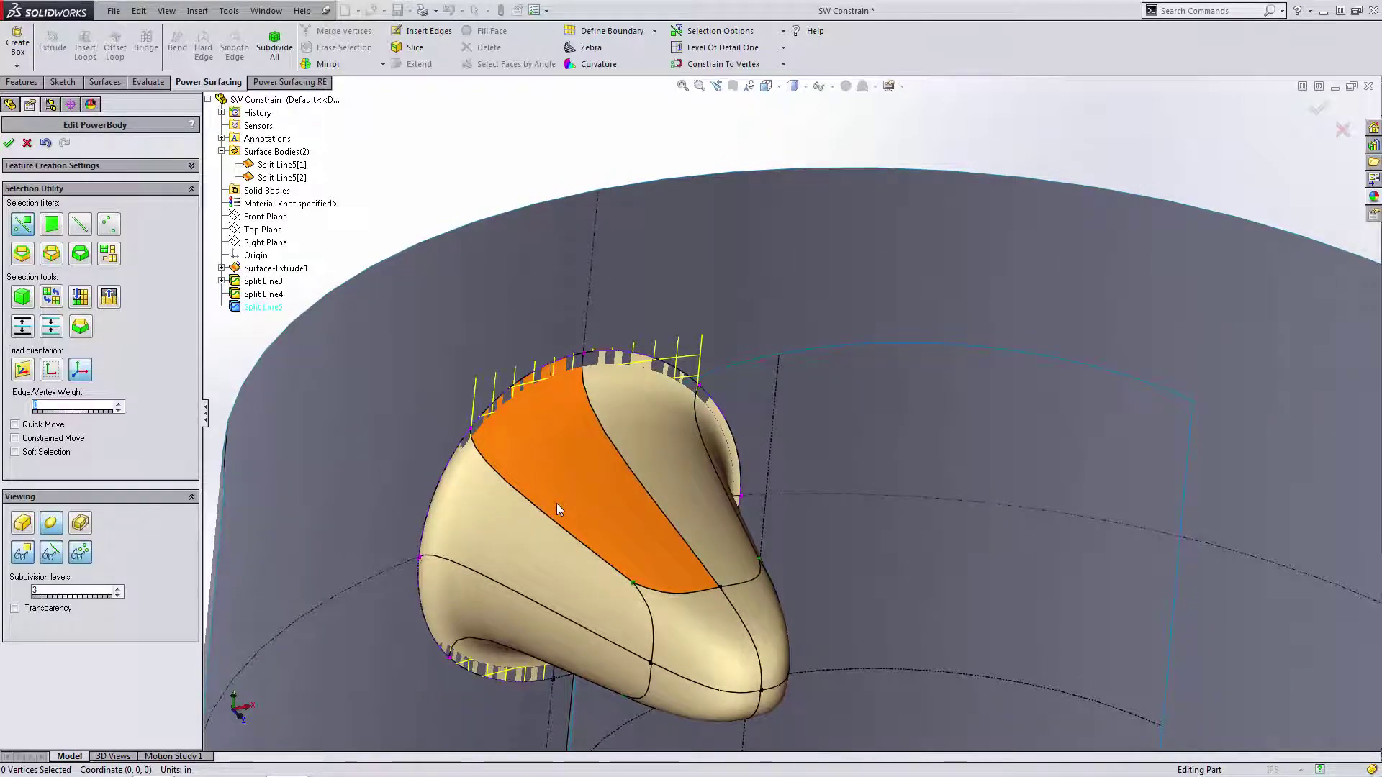
# - Select the nine closed-end vertices in the top view and move them along Z to about -0.93 in
pyautogui.moveTo(557, 508); pyautogui.dragTo(752, 669, button='middle')
pyautogui.hotkey('ctrl', '5')
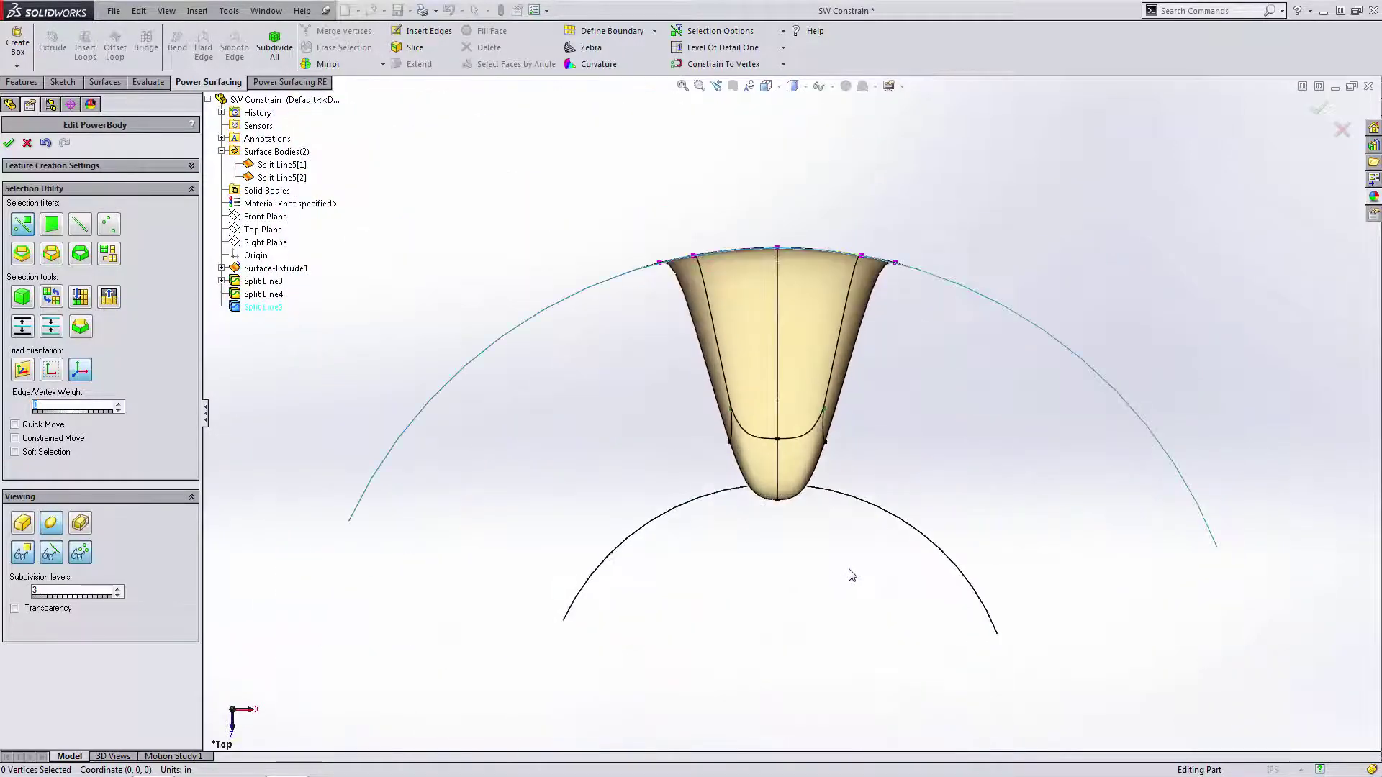
pyautogui.moveTo(898, 572); pyautogui.dragTo(702, 385)
pyautogui.moveTo(778, 538); pyautogui.dragTo(777, 514)
pyautogui.click(945, 437)
pyautogui.moveTo(946, 436); pyautogui.dragTo(784, 454, button='middle')
pyautogui.click(806, 180)
# - Import the inner surface's split face beside the body's tip as an additional constraint reference
pyautogui.click(784, 64)
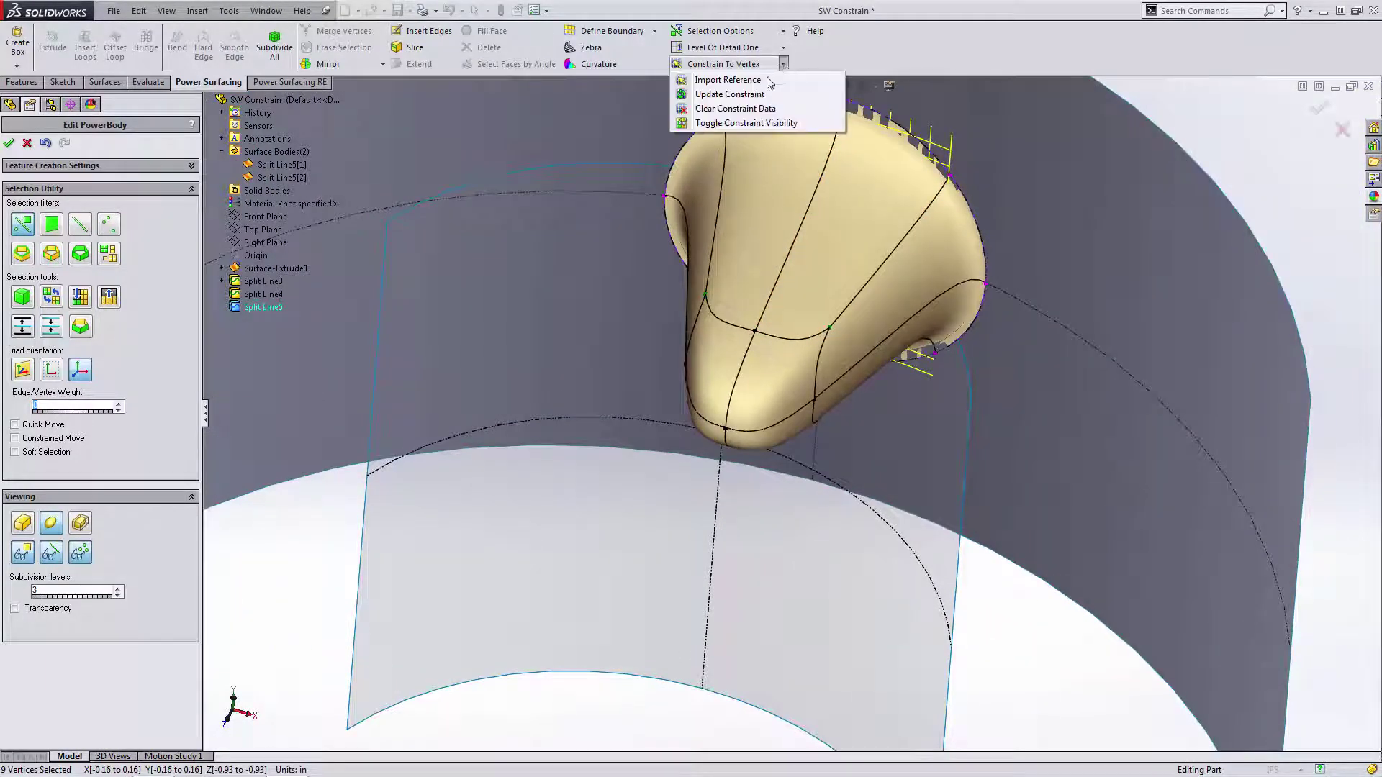
pyautogui.click(709, 84)
pyautogui.click(613, 480)
pyautogui.moveTo(613, 486); pyautogui.dragTo(613, 422, button='middle')
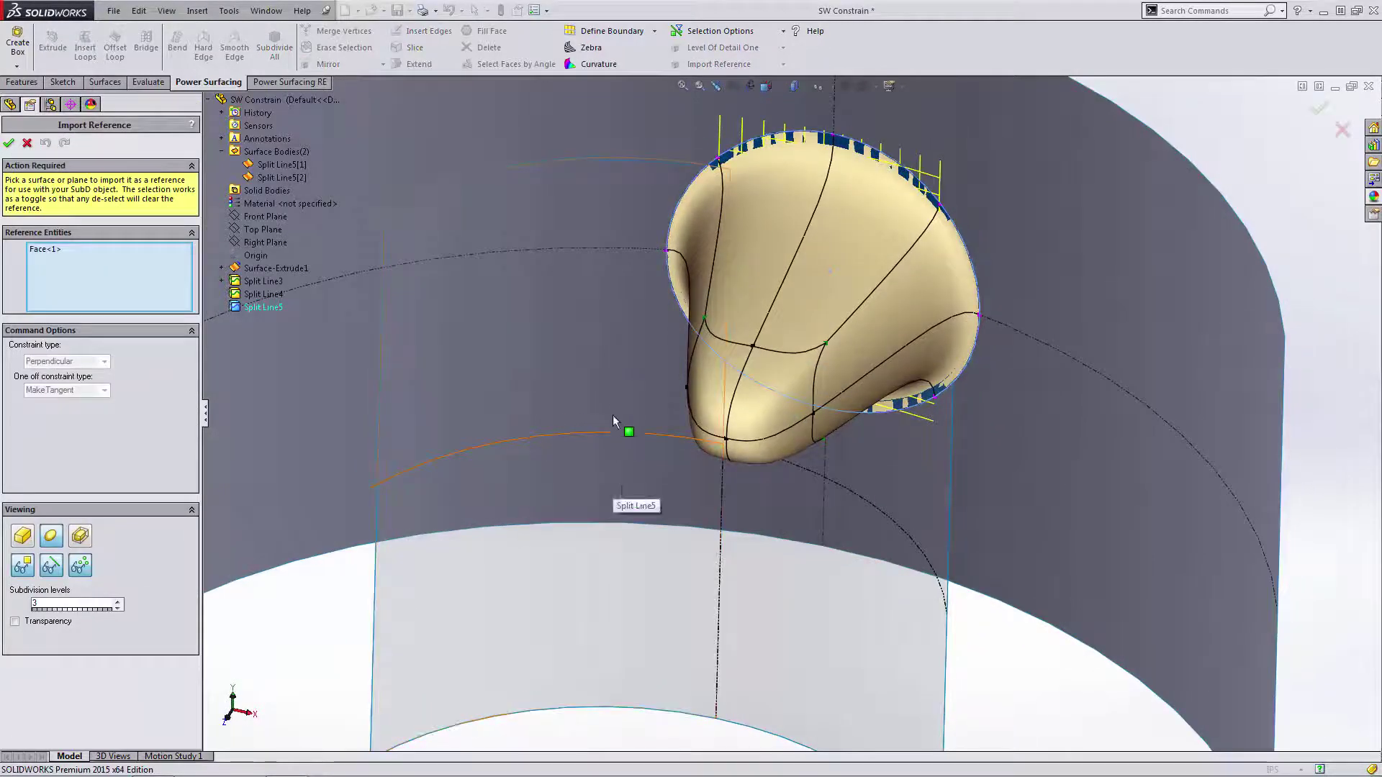
pyautogui.click(620, 357)
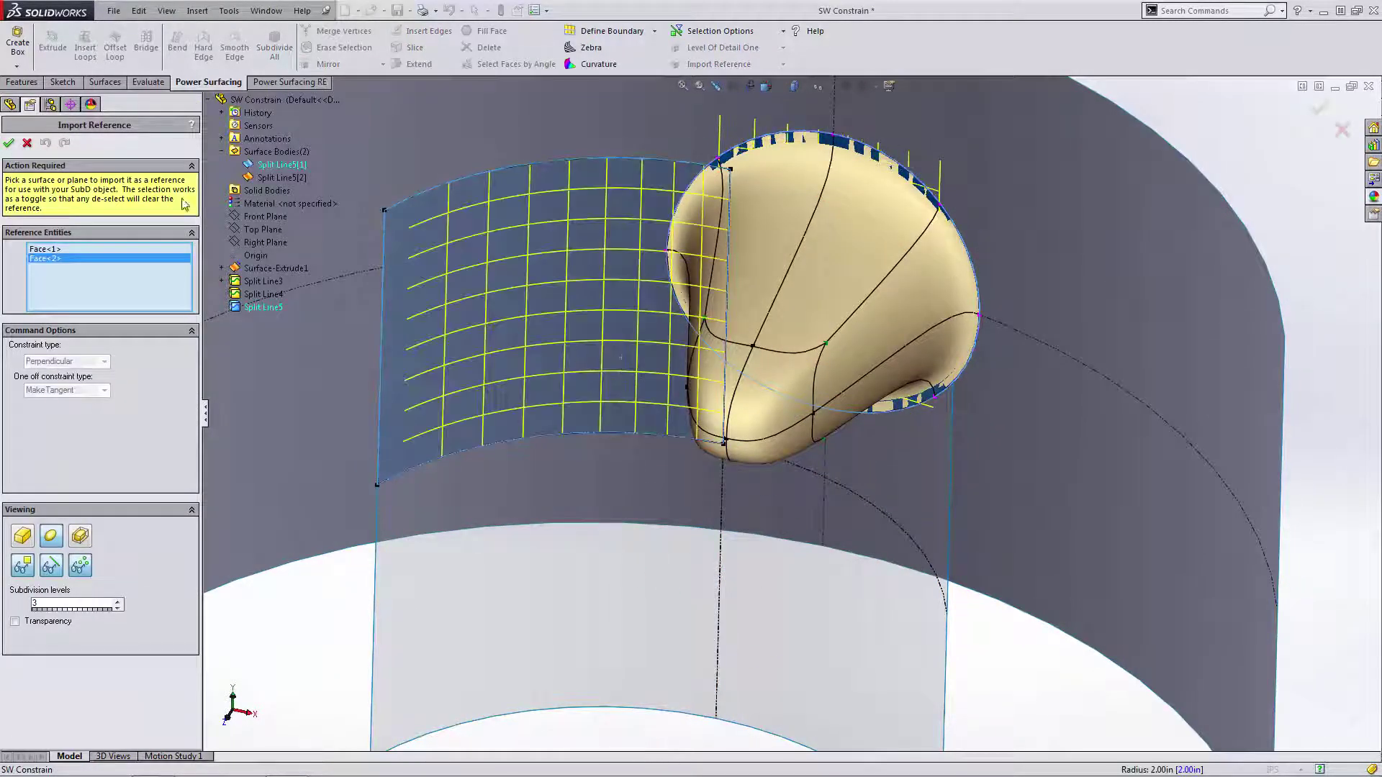
pyautogui.click(8, 144)
# - Constrain the centre vertex of the closed end to the nearby corner vertex of the imported inner face
pyautogui.scroll(-8, 724, 440)
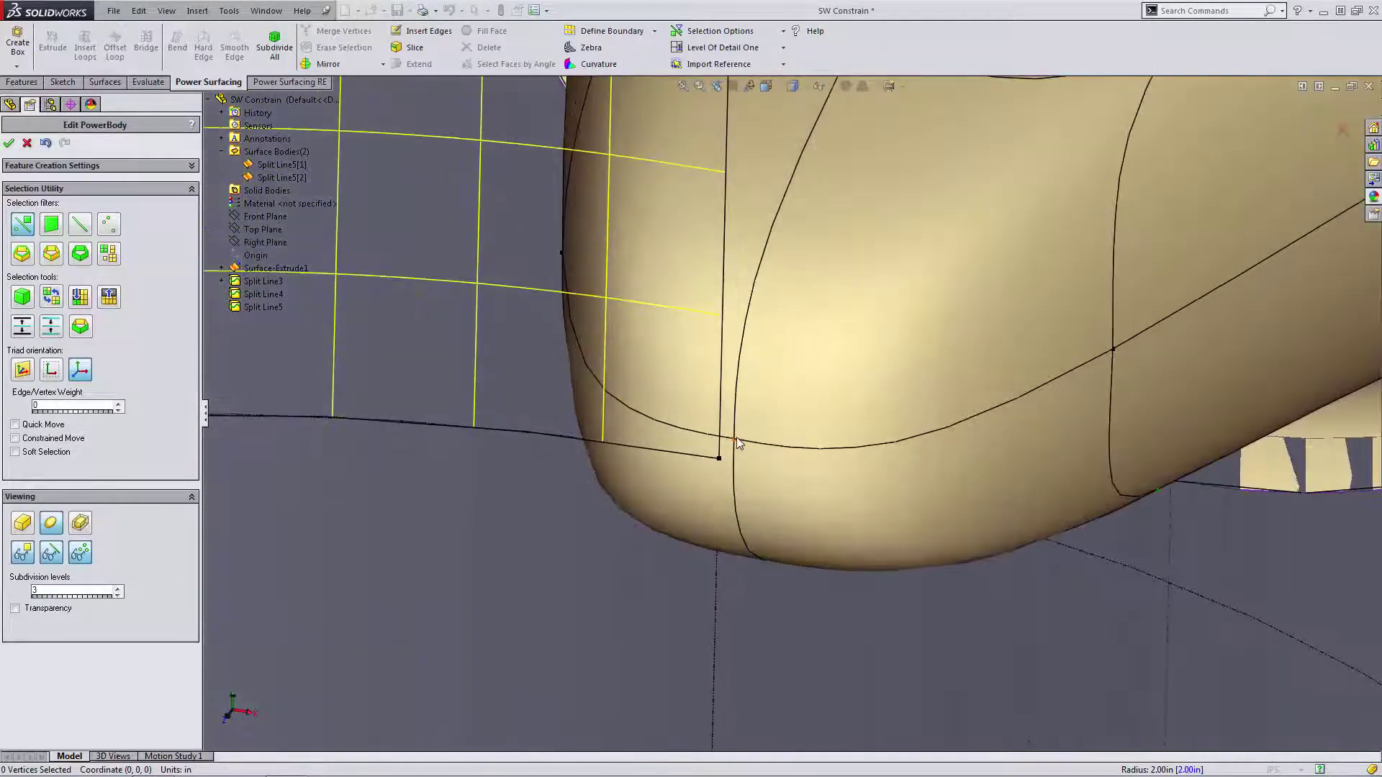
pyautogui.click(736, 438)
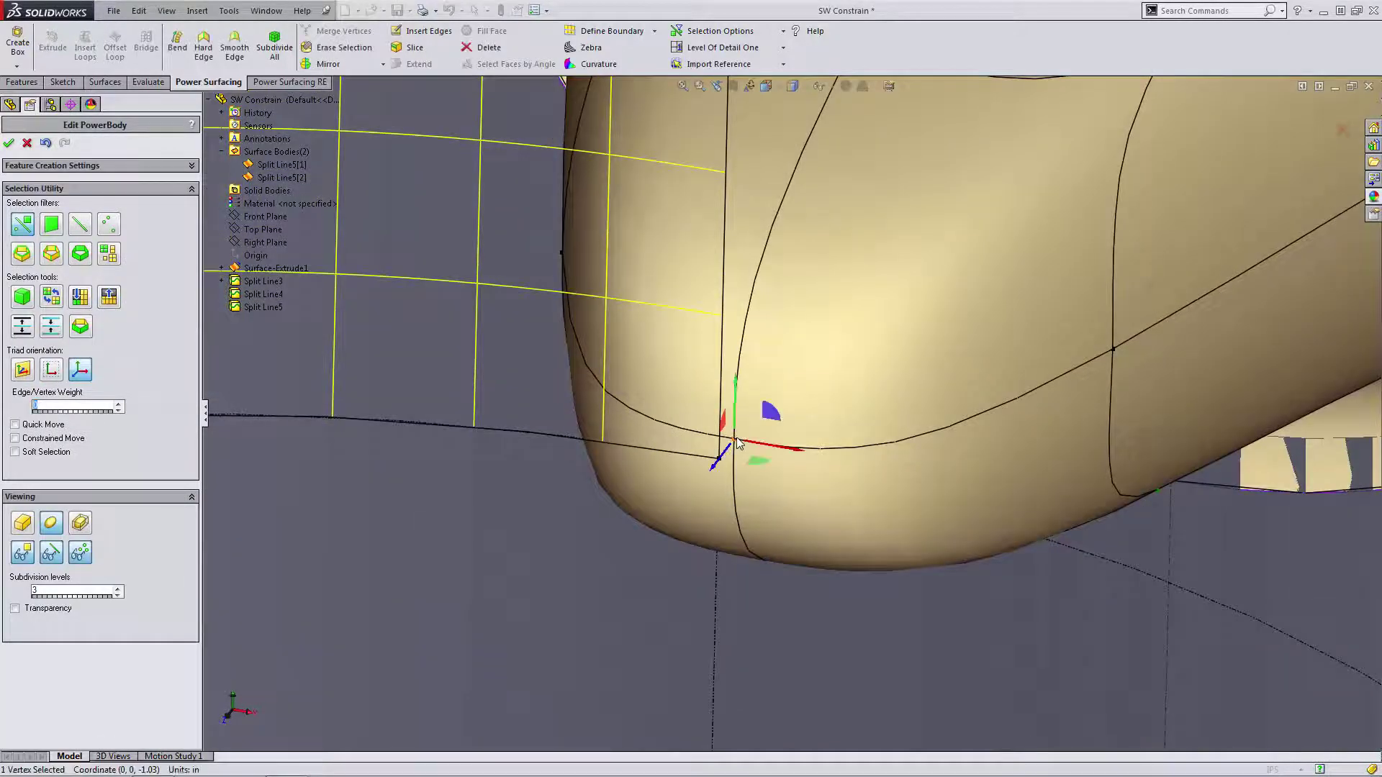
pyautogui.click(783, 64)
pyautogui.click(755, 124)
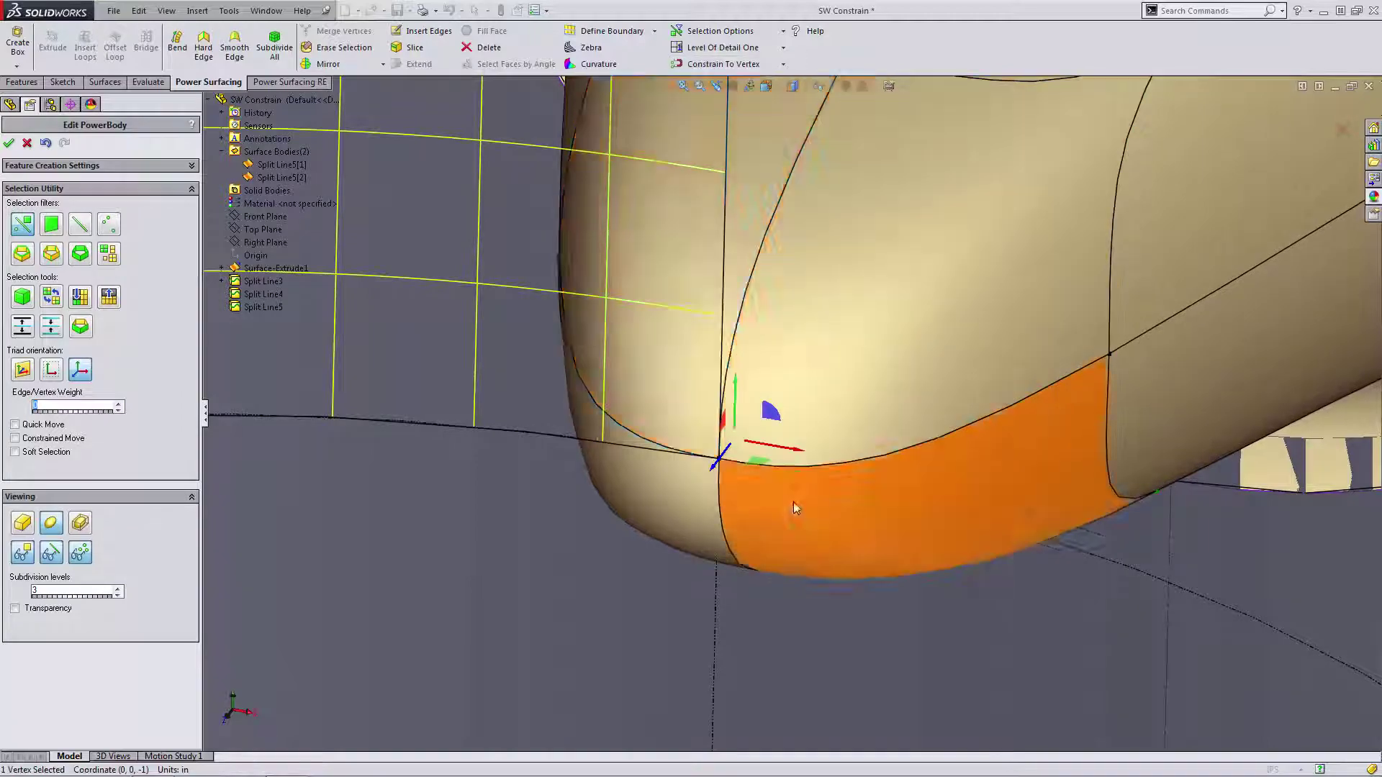
# - Move the eight vertices around the tip along Z to about -1.25 in and scale them by about 0.76
pyautogui.moveTo(793, 503); pyautogui.dragTo(697, 441, button='middle')
pyautogui.scroll(2, 729, 432)
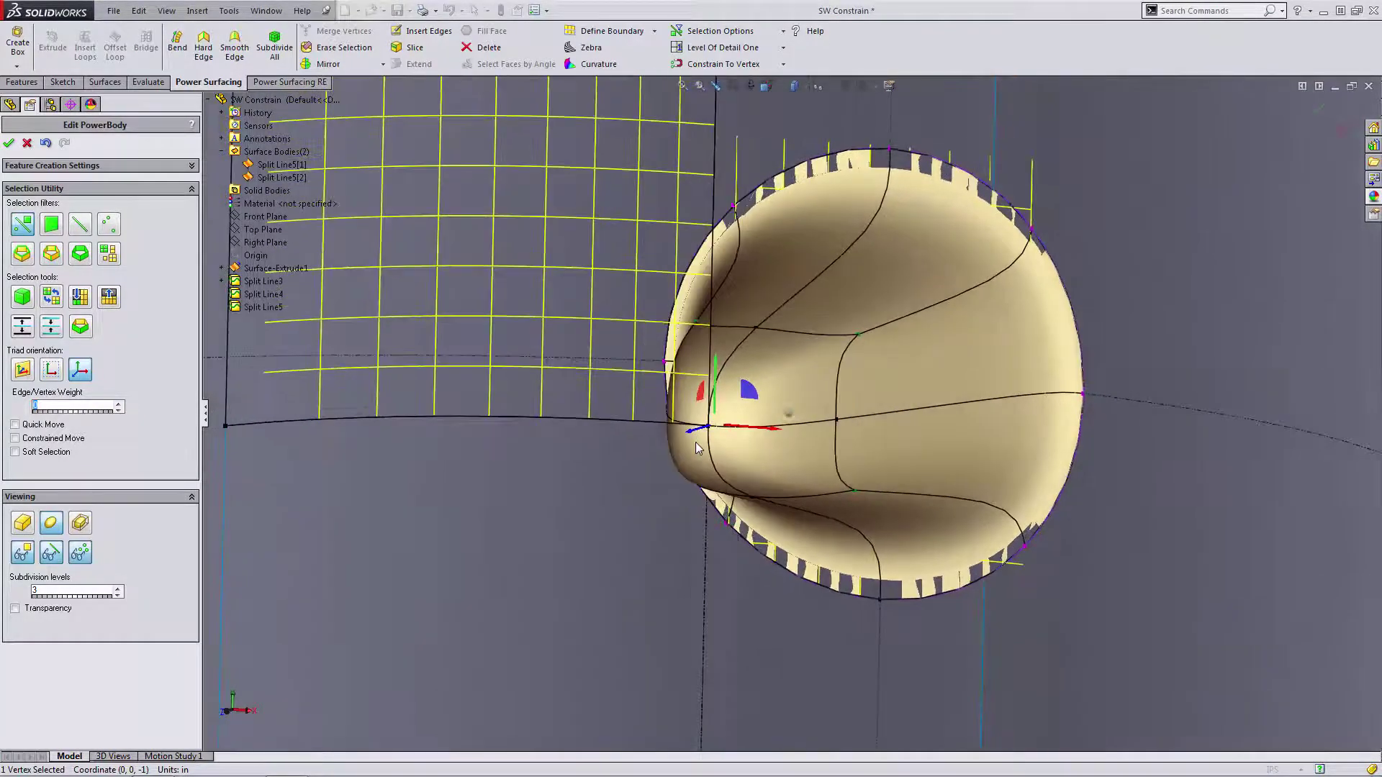
pyautogui.scroll(3, 789, 390)
pyautogui.hotkey('ctrl', '5')
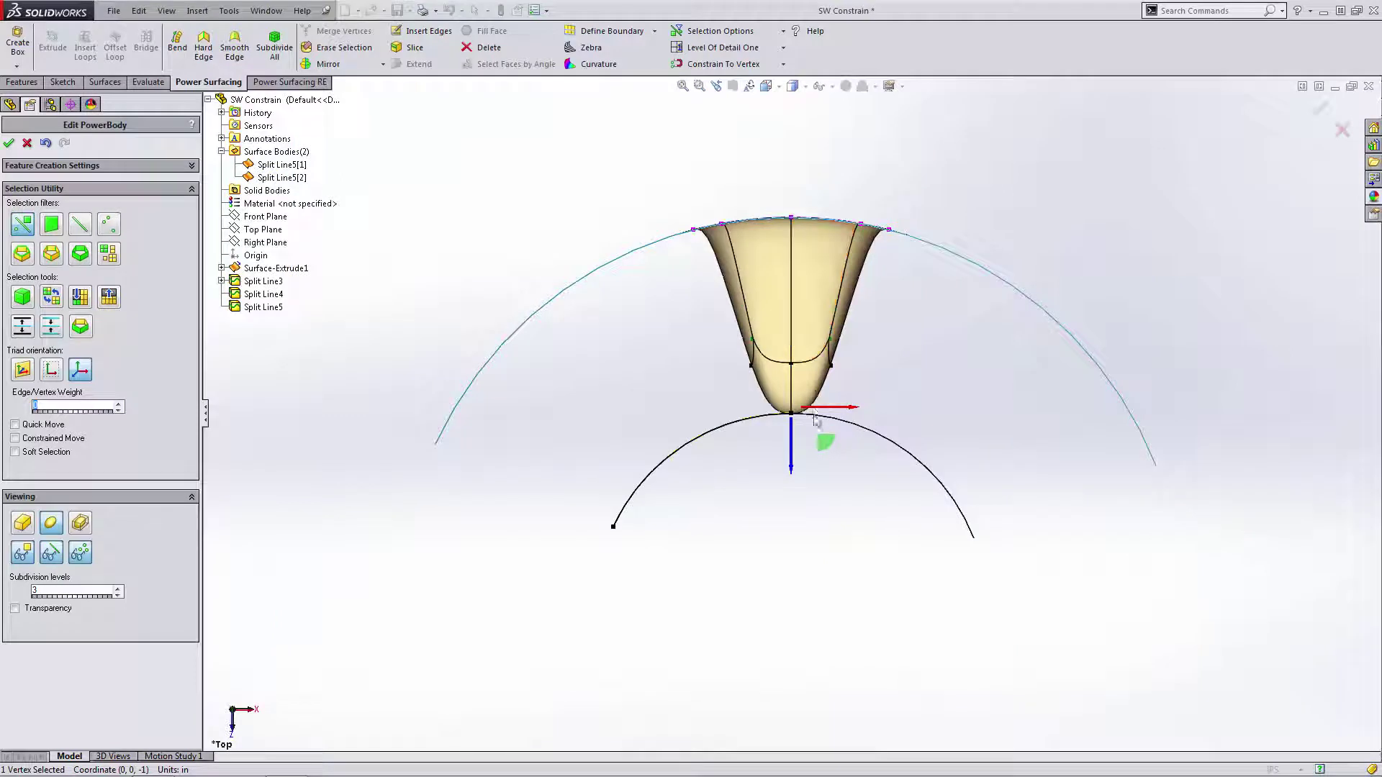
pyautogui.scroll(-2, 857, 435)
pyautogui.moveTo(931, 446); pyautogui.dragTo(671, 319)
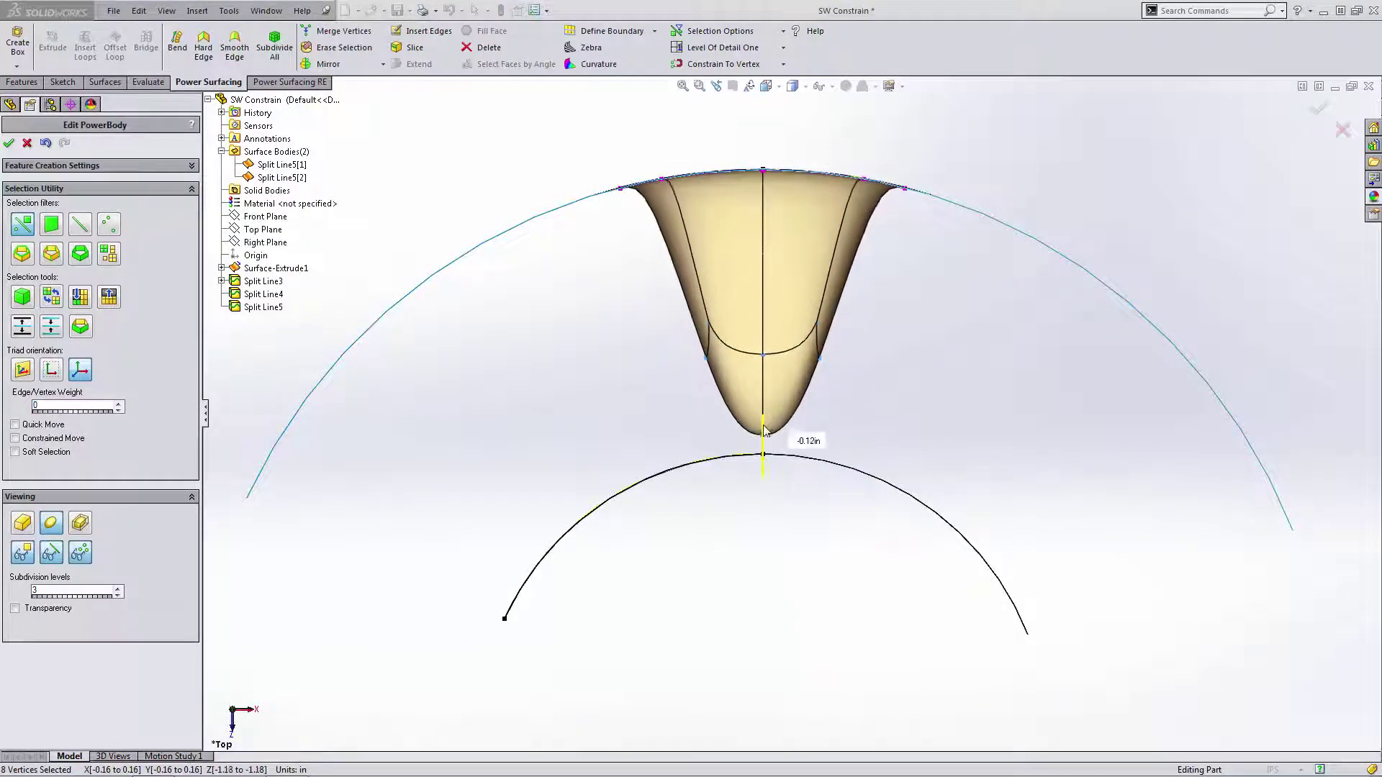
pyautogui.moveTo(821, 422); pyautogui.dragTo(815, 458, button='middle')
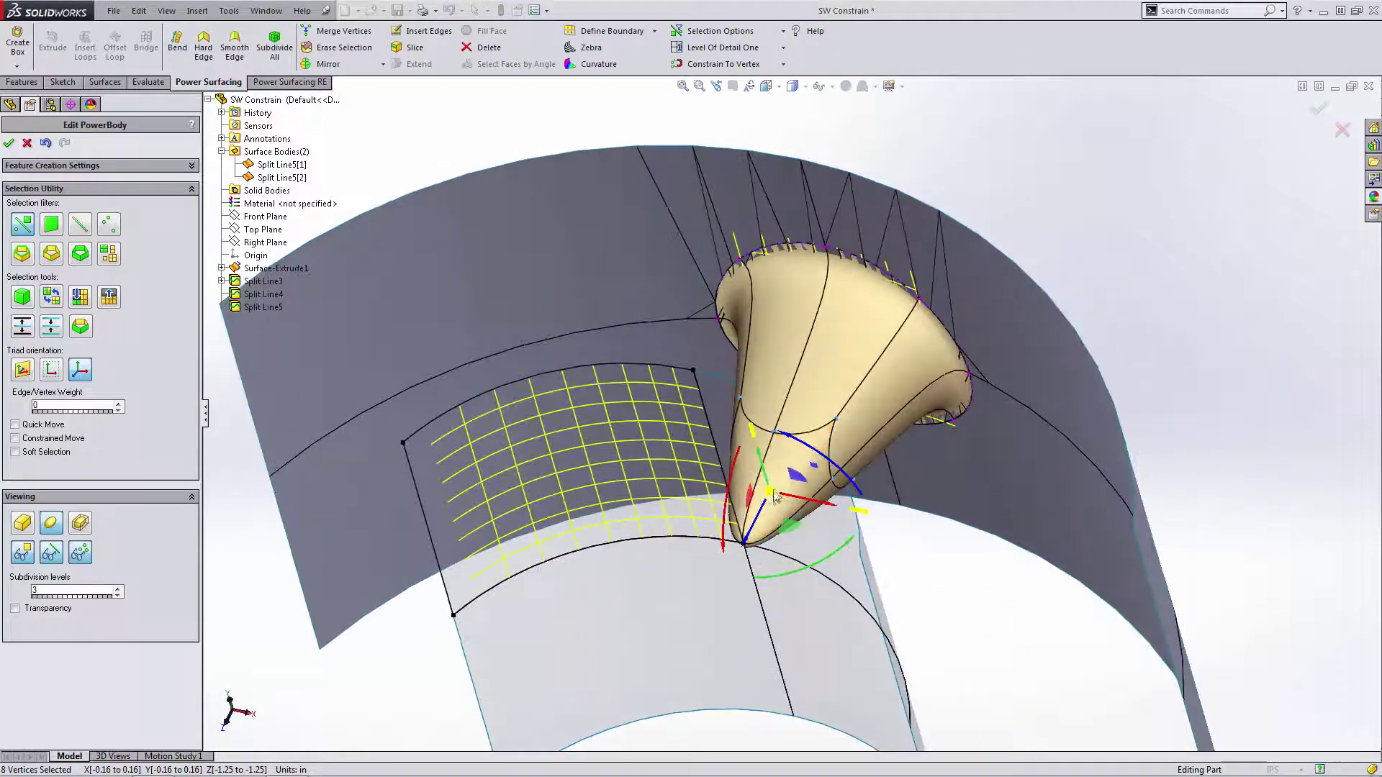
pyautogui.moveTo(769, 496); pyautogui.dragTo(776, 552)
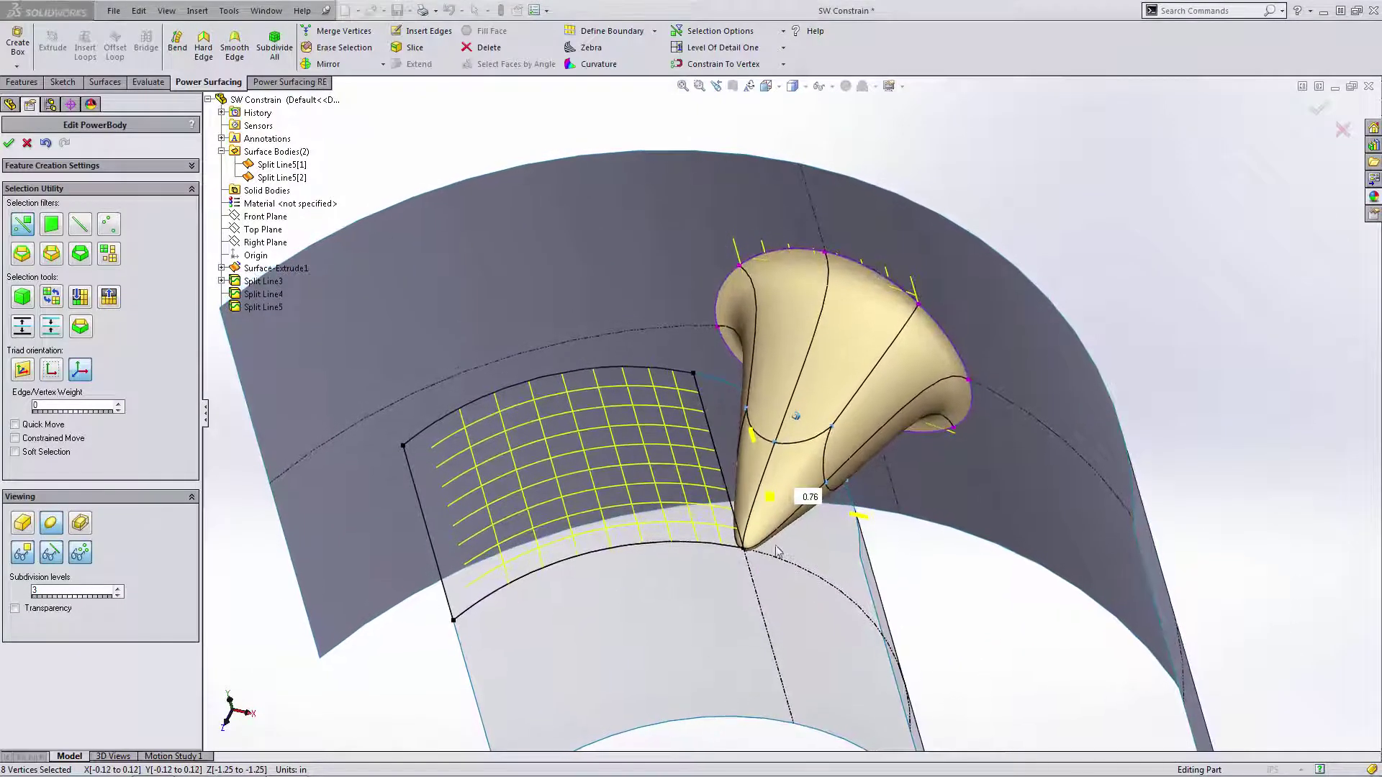
pyautogui.click(973, 609)
# - Accept the PowerBody edit and examine the finished surface body between both curved surfaces from several angles
pyautogui.moveTo(973, 609); pyautogui.dragTo(866, 502, button='middle')
pyautogui.press('Left')
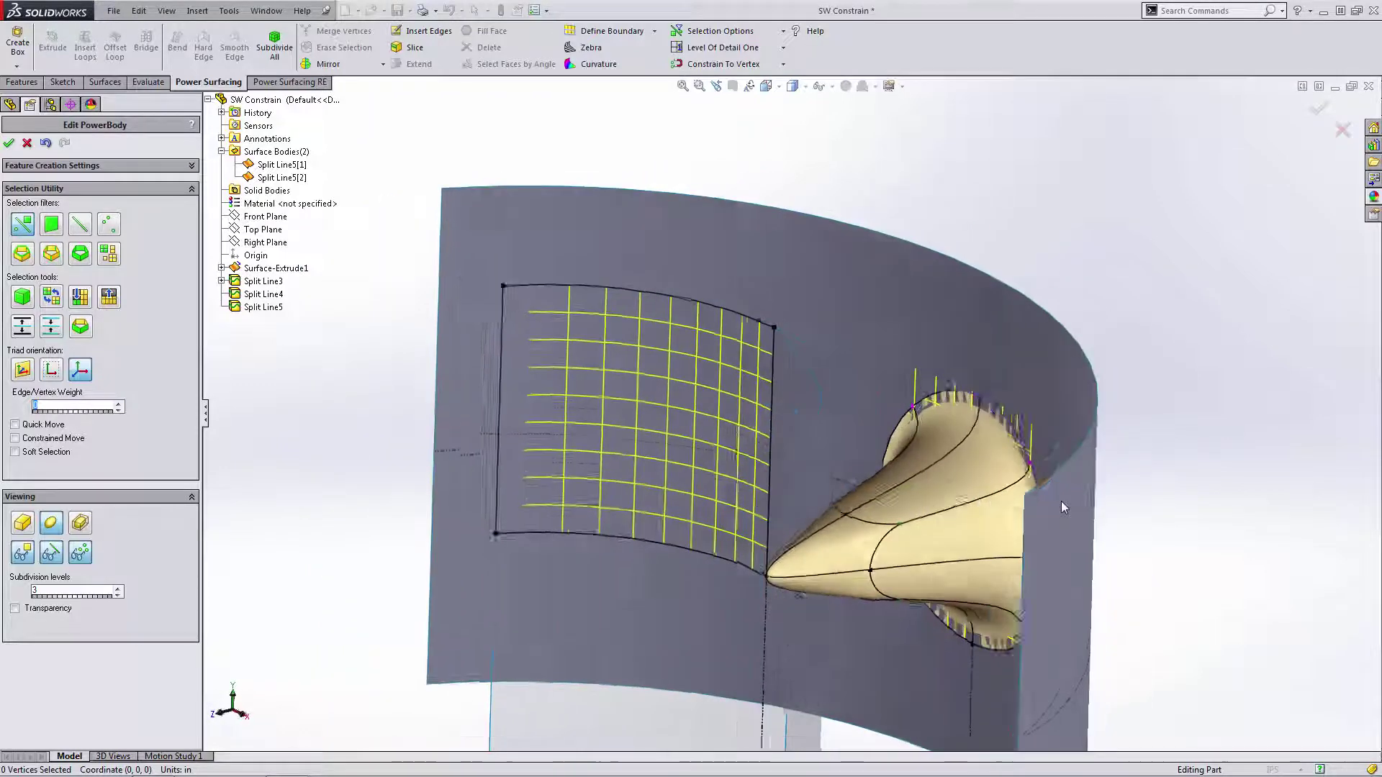
pyautogui.press('Right')
pyautogui.press('Right')
pyautogui.press('Down')
pyautogui.press('Down')
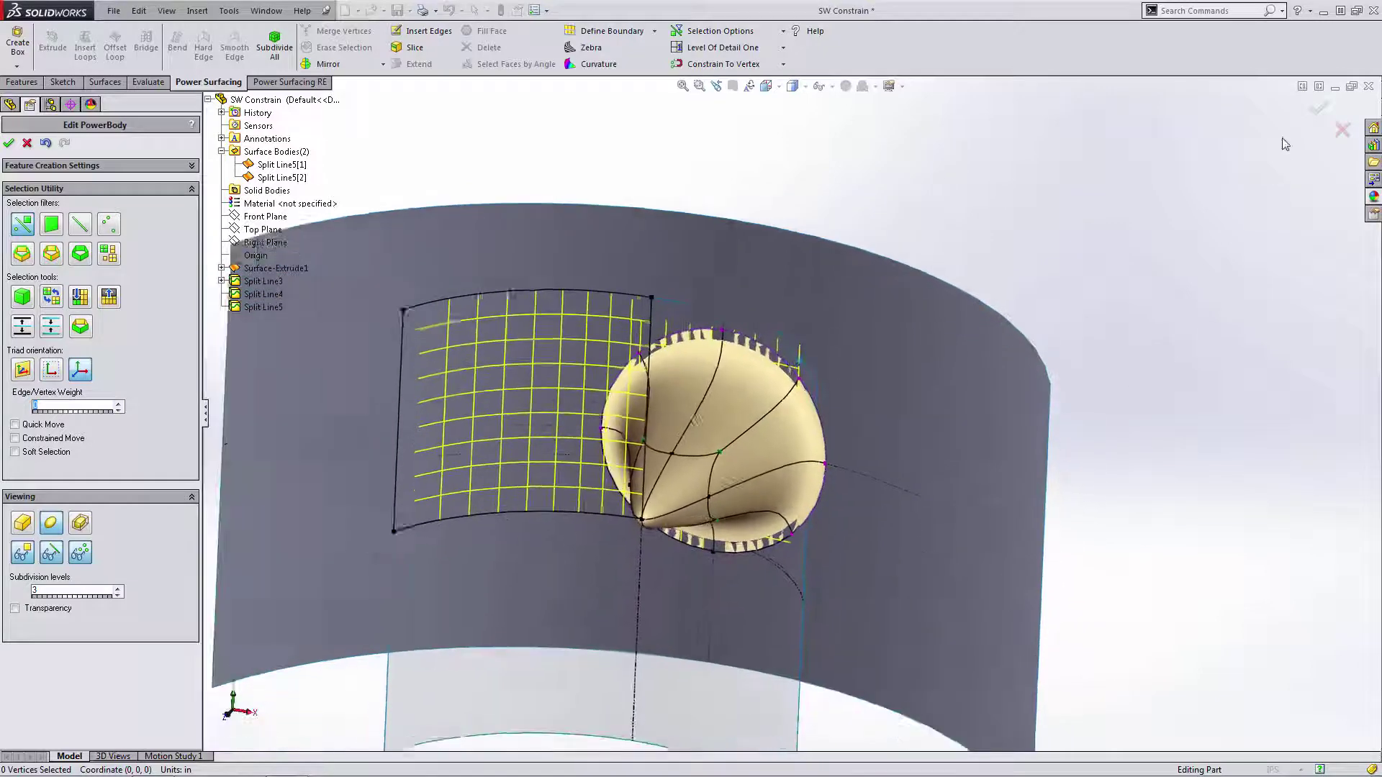
pyautogui.click(1312, 119)
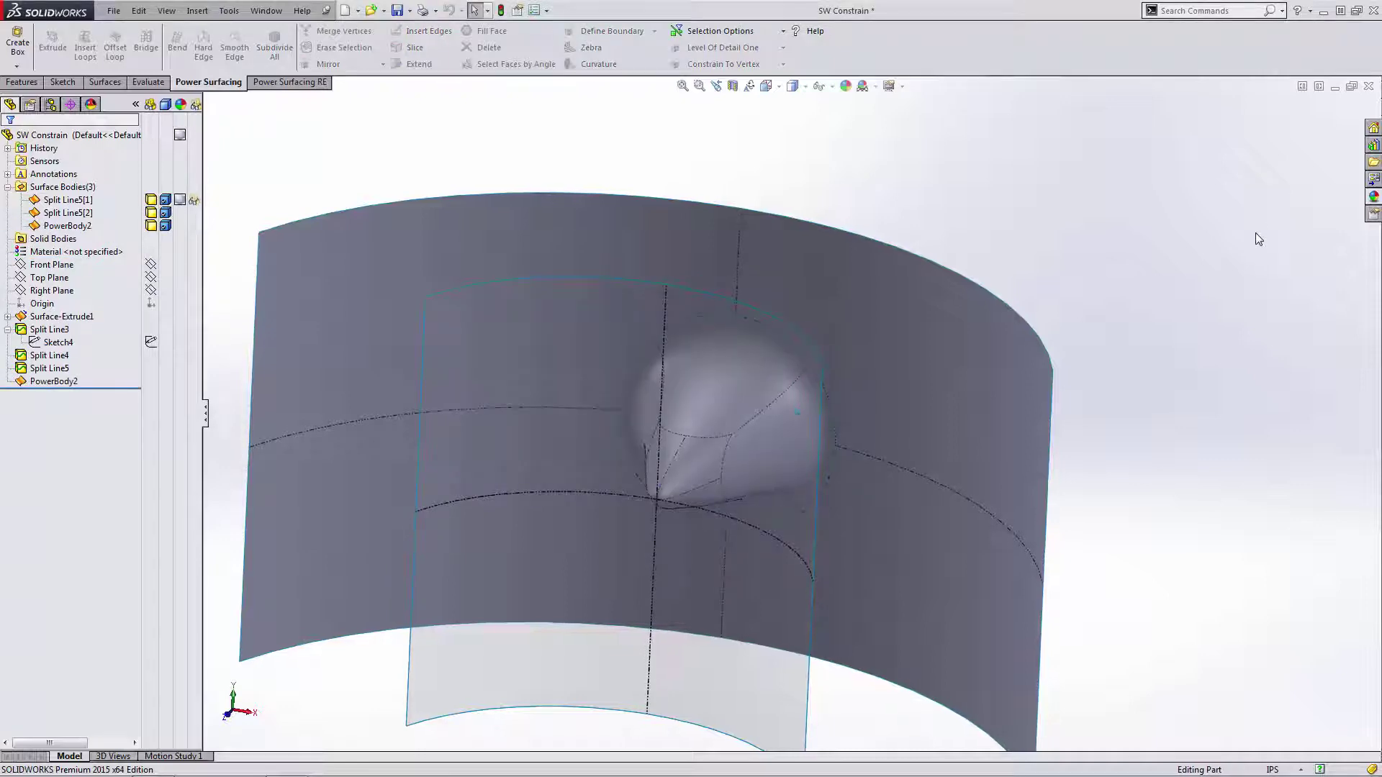
pyautogui.press('Left')
pyautogui.press('Left')
pyautogui.press('Right')
pyautogui.press('Right')
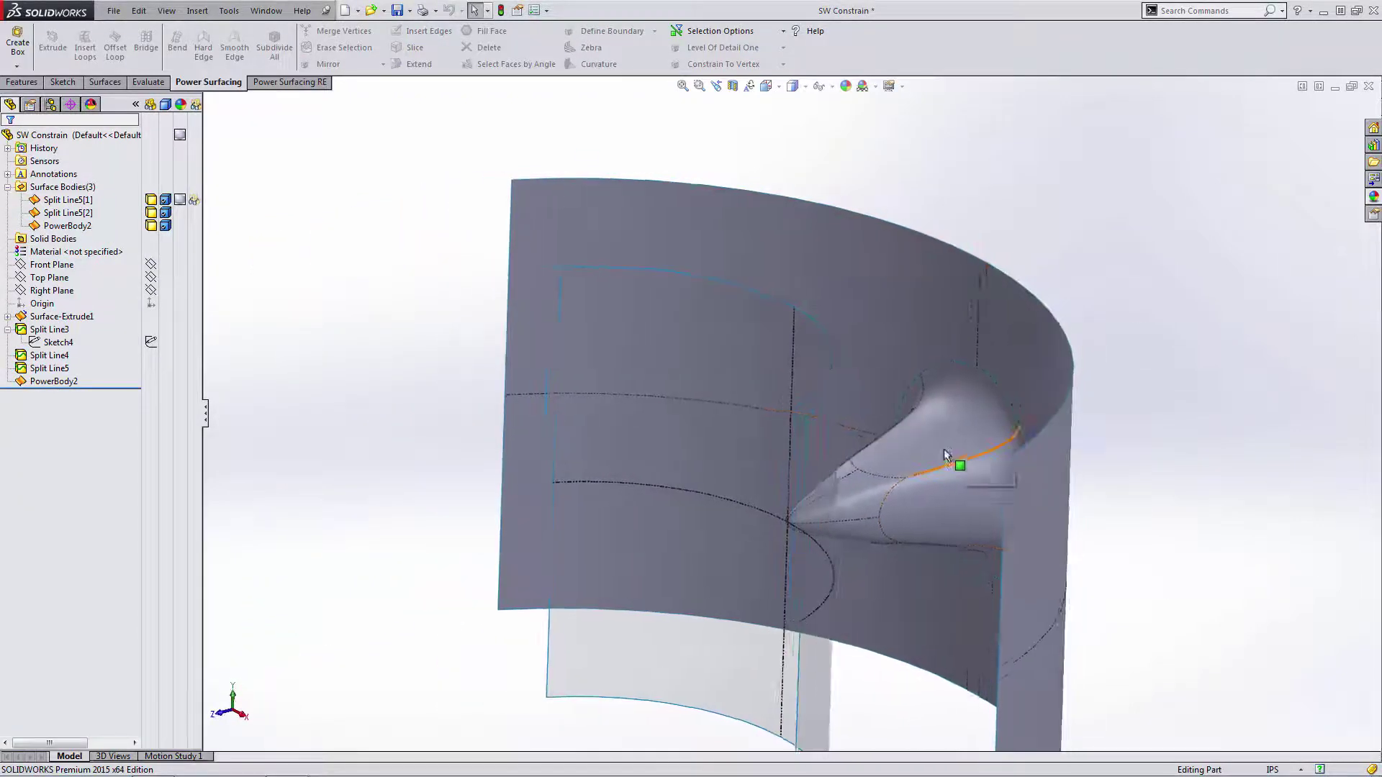
pyautogui.press('Right')
pyautogui.press('Right')
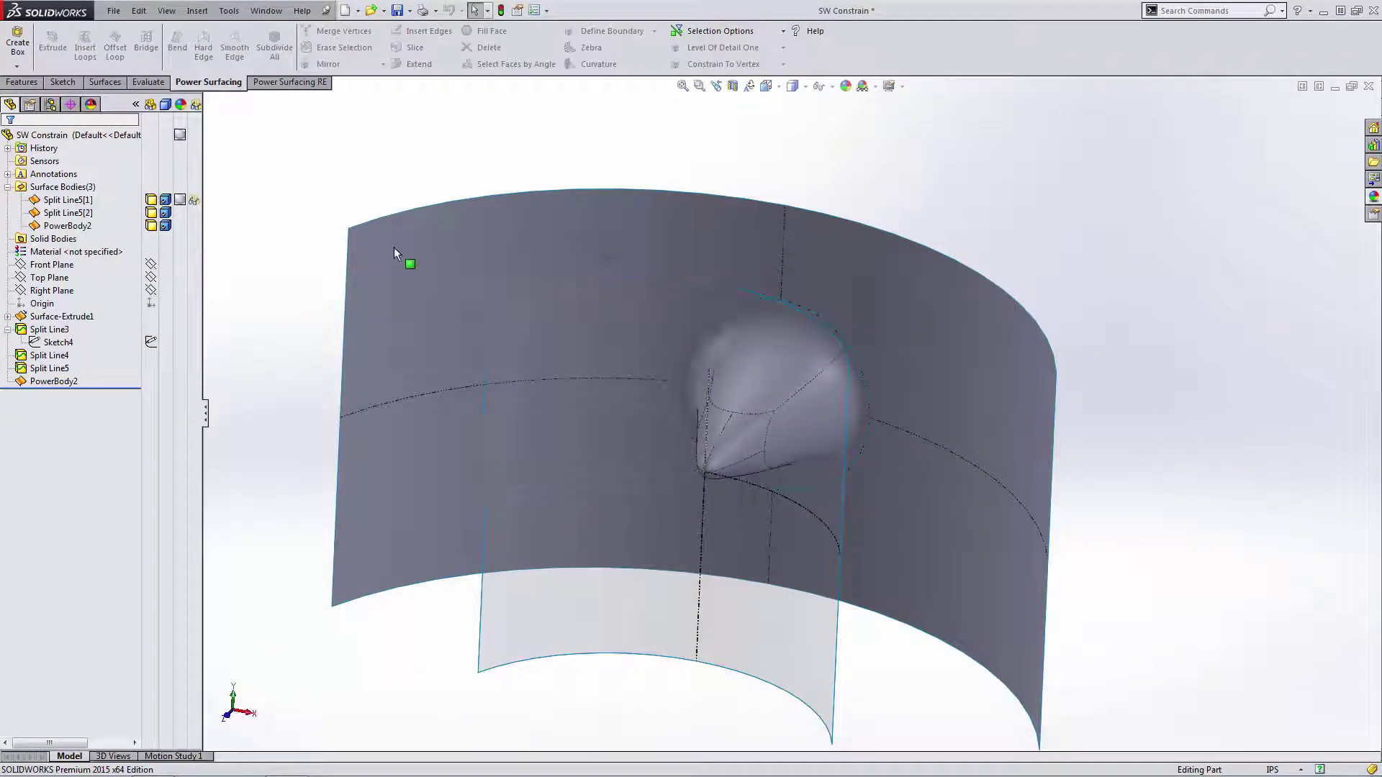
# - Show the dimensions of Sketch1 under Surface-Extrude1 and set the outer arc's radius to 3 in
pyautogui.click(31, 291)
pyautogui.click(8, 318)
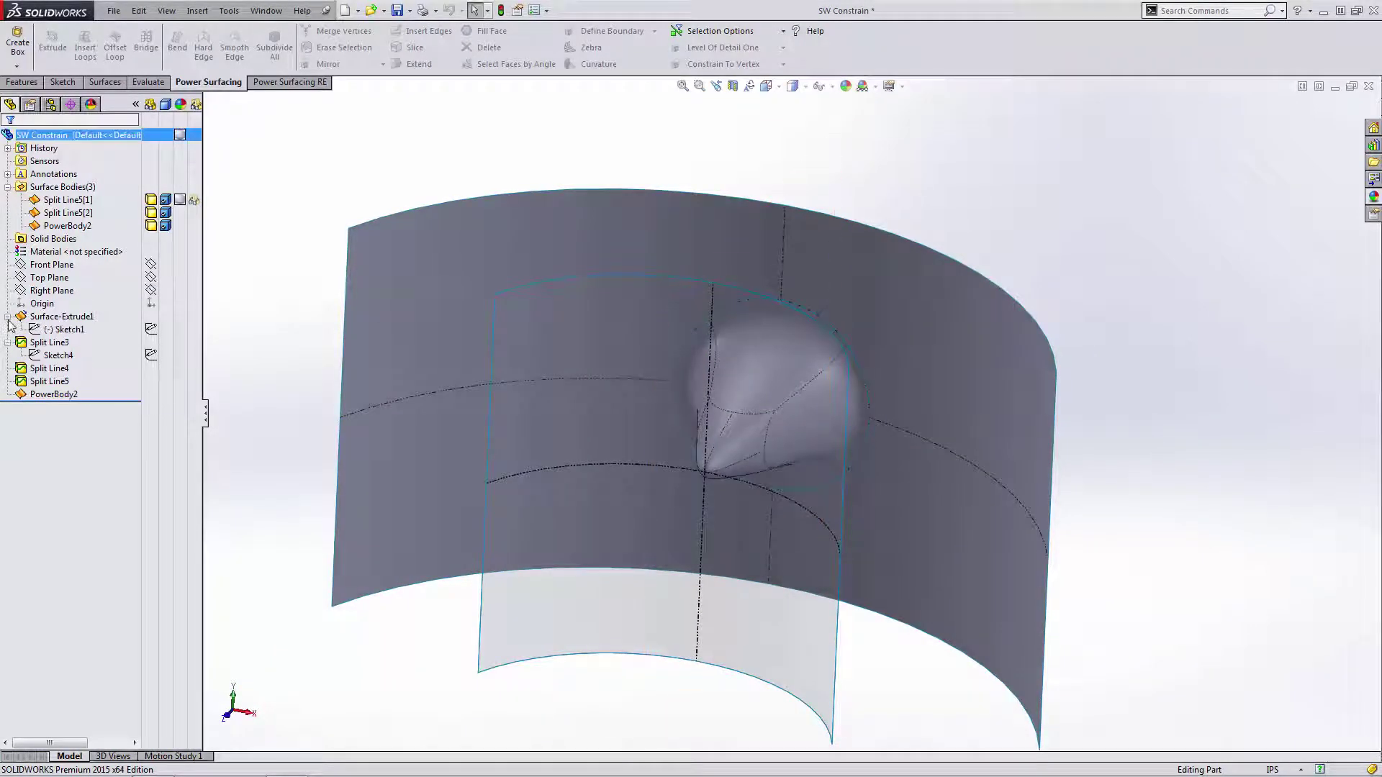
pyautogui.click(49, 333)
pyautogui.press('Down')
pyautogui.press('Down')
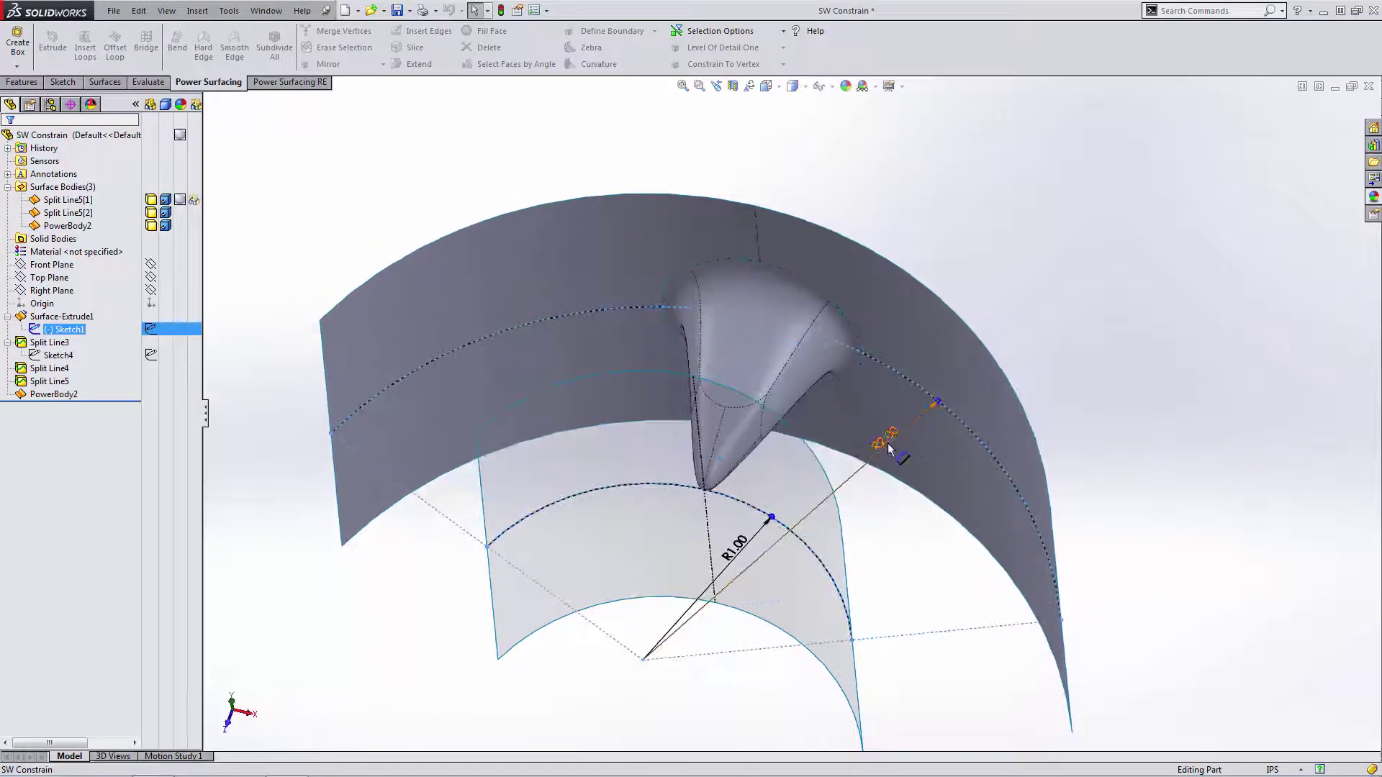
pyautogui.write('3')
pyautogui.press('Return')
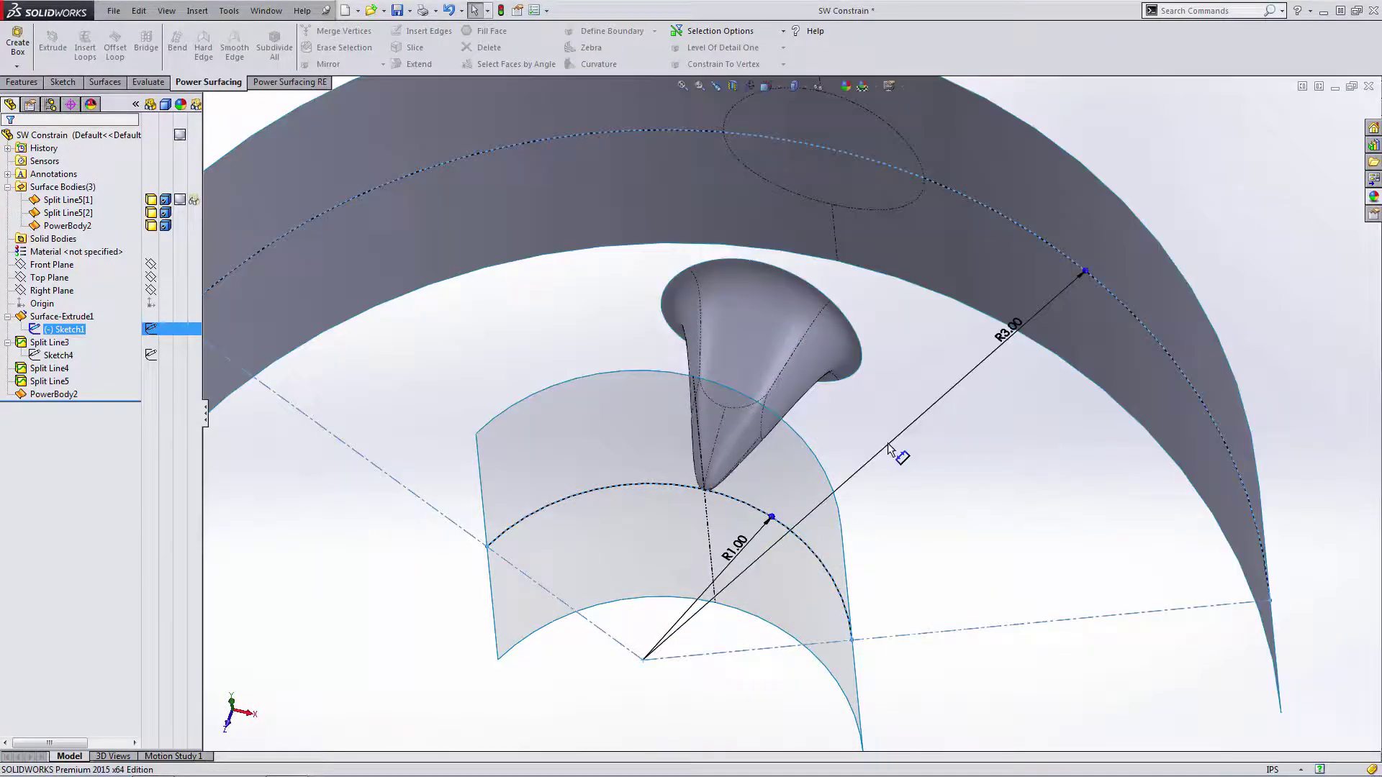
# - Reopen PowerBody2 for editing and update its constraints to follow the enlarged outer surface
pyautogui.moveTo(869, 443); pyautogui.dragTo(919, 517, button='middle')
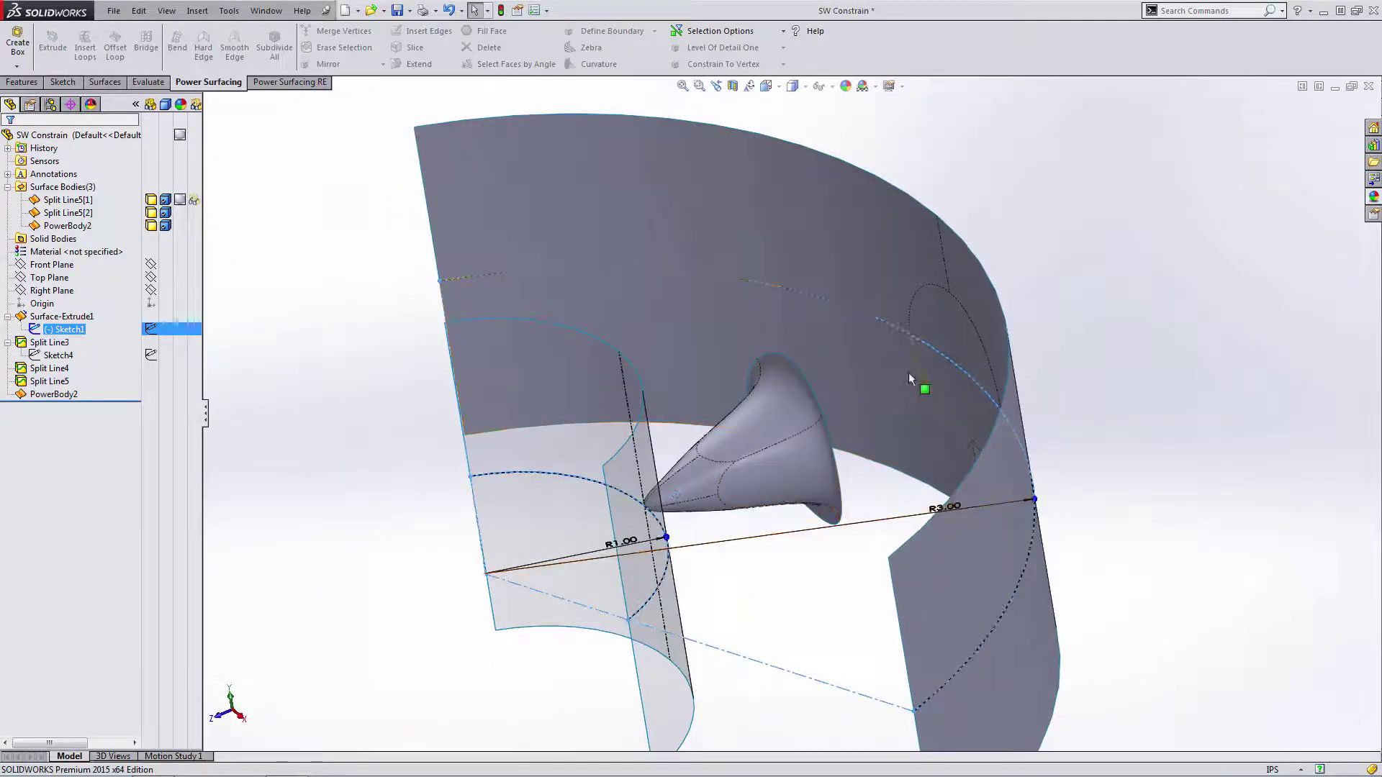
pyautogui.moveTo(937, 386); pyautogui.dragTo(237, 410, button='middle')
pyautogui.click(21, 396)
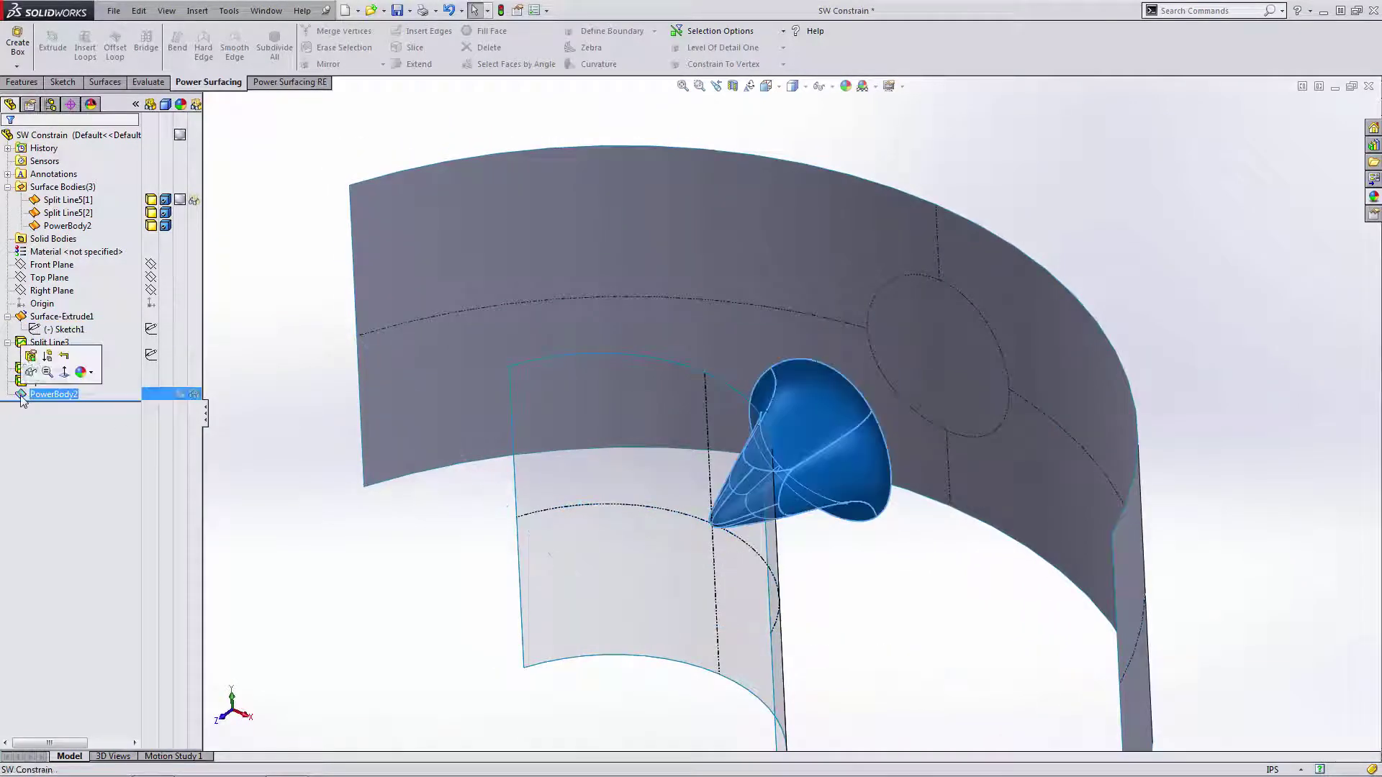
pyautogui.click(30, 356)
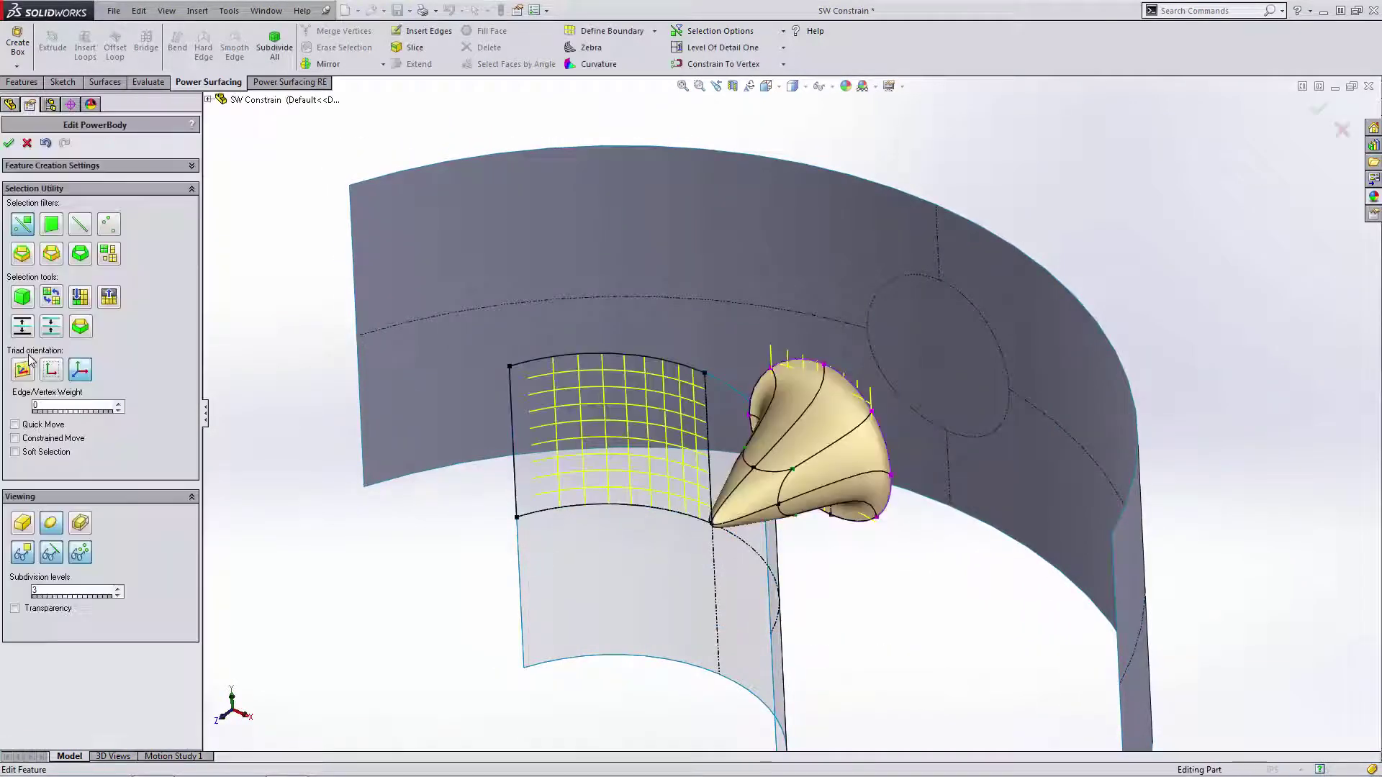
pyautogui.click(783, 64)
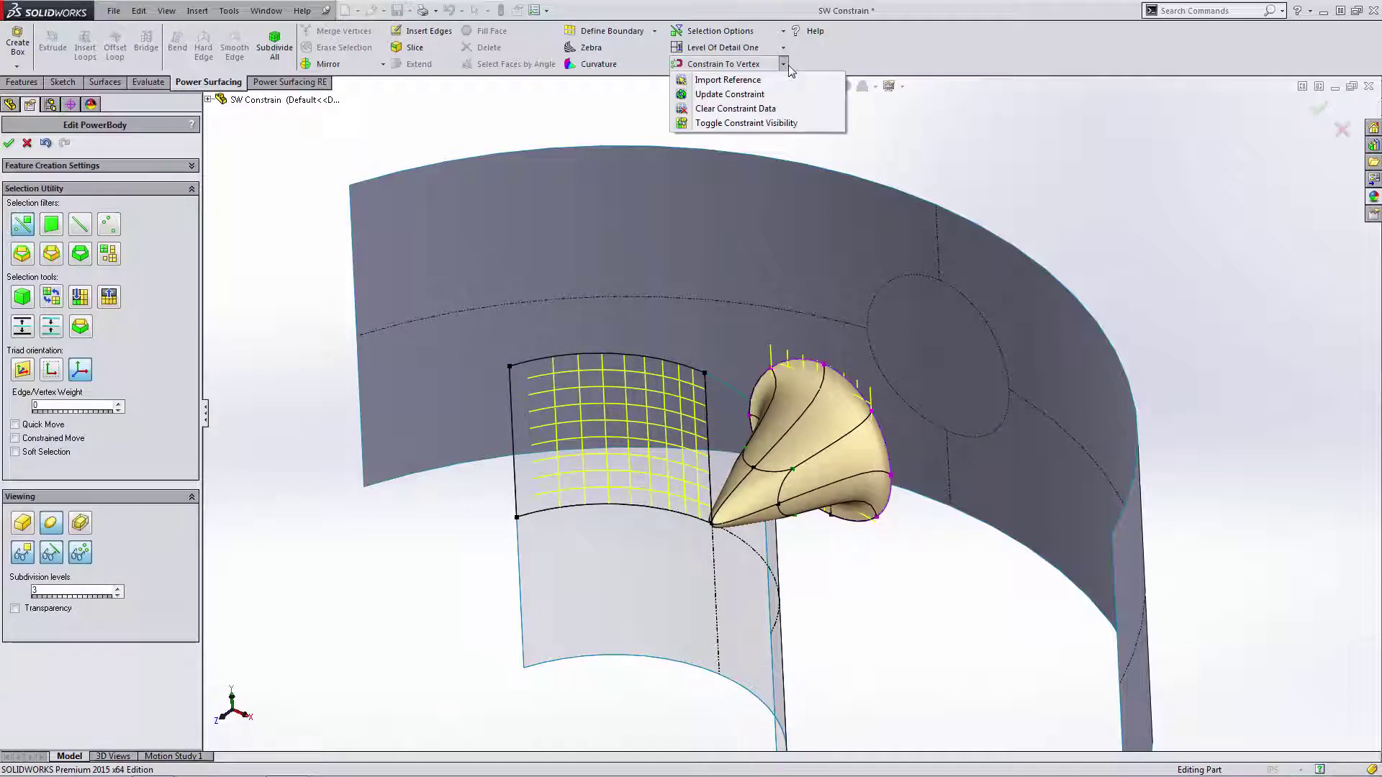
pyautogui.click(761, 95)
pyautogui.moveTo(828, 274); pyautogui.dragTo(662, 506, button='middle')
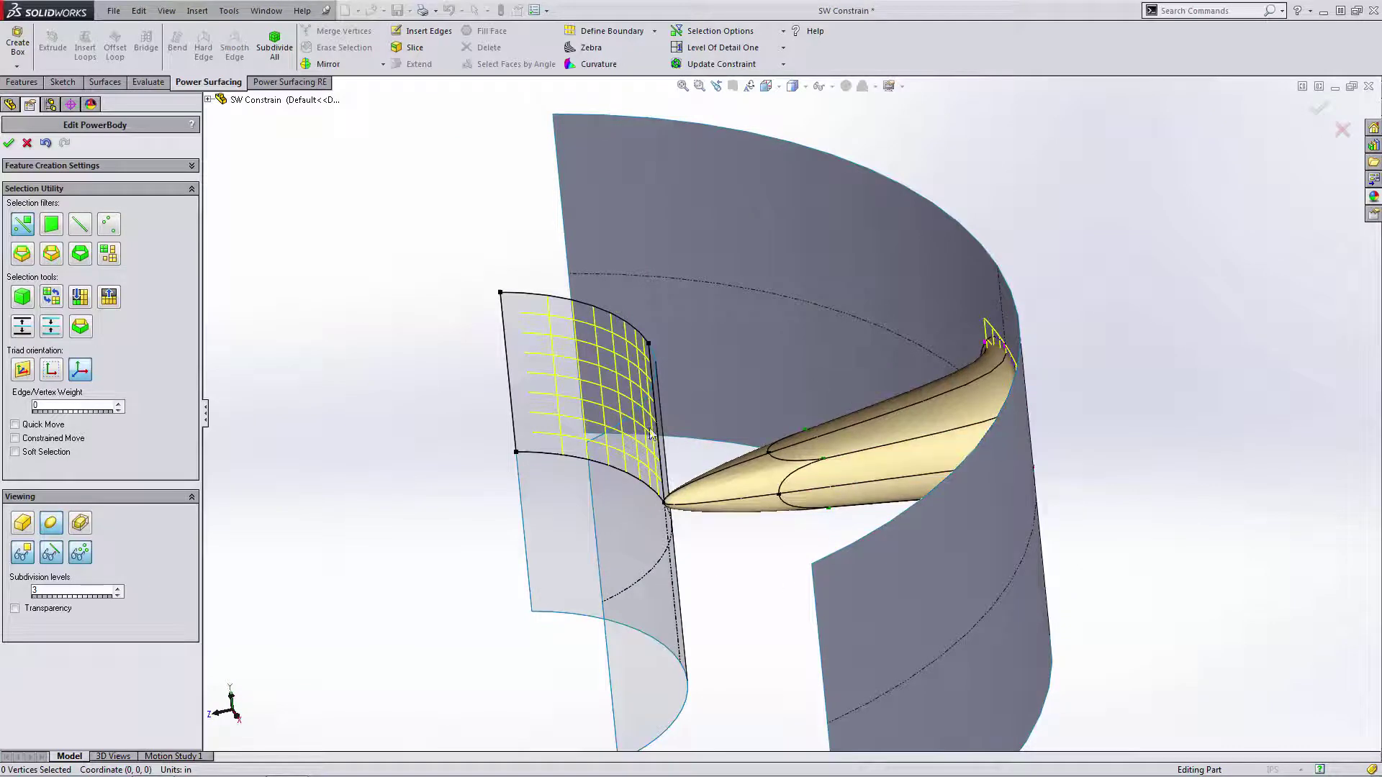
pyautogui.moveTo(723, 543); pyautogui.dragTo(1036, 262, button='middle')
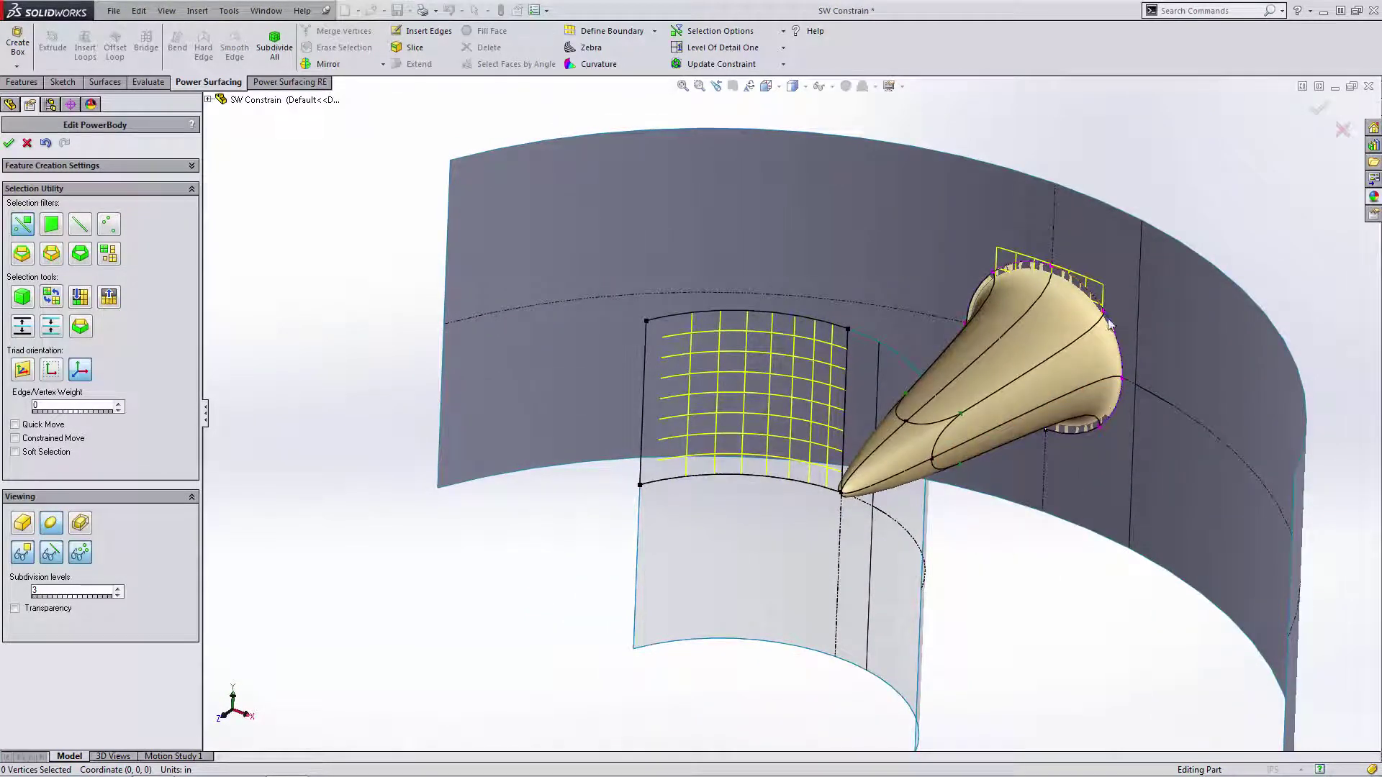
pyautogui.moveTo(1094, 379); pyautogui.dragTo(1025, 311, button='middle')
# - Insert one loop across the ring of eight lengthwise edges between the rim and the tip
pyautogui.hotkey('ctrl', '5')
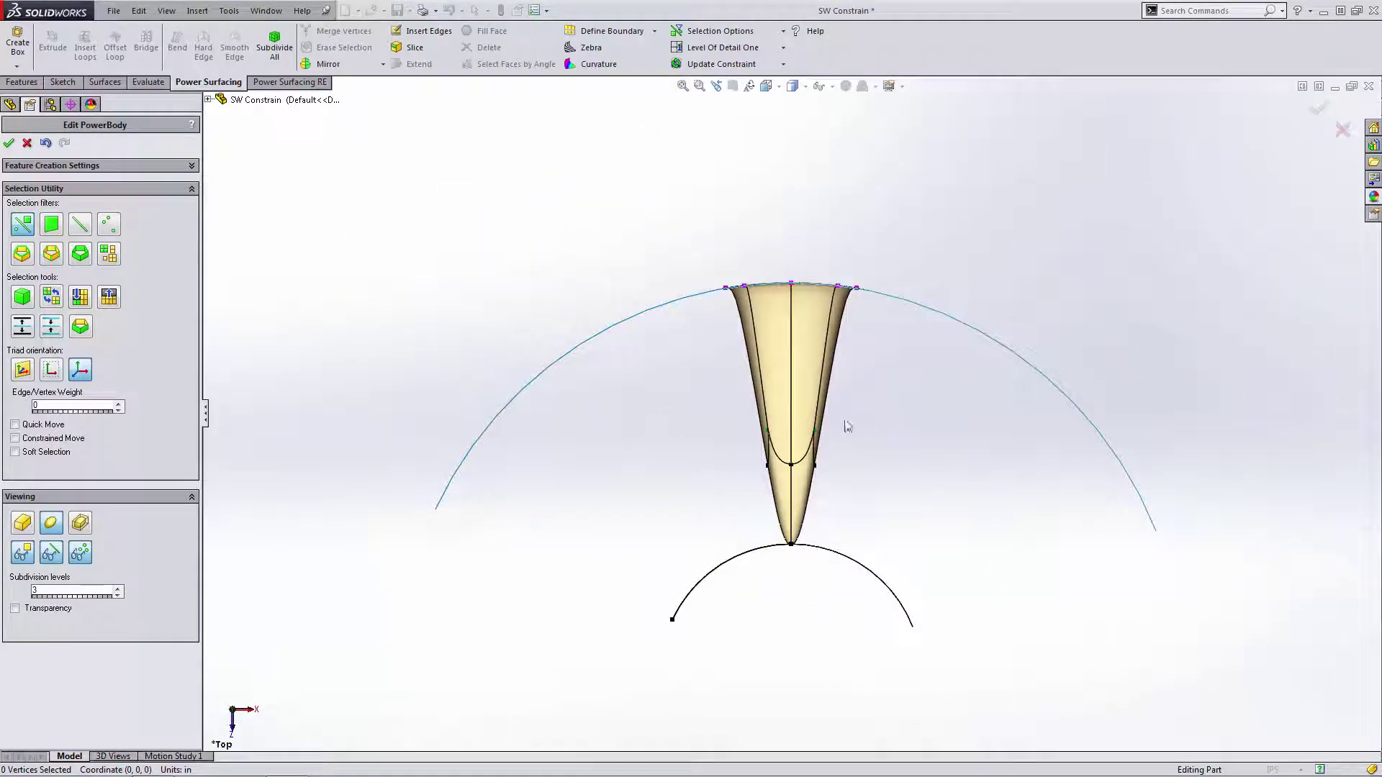
pyautogui.click(818, 360)
pyautogui.doubleClick(816, 354)
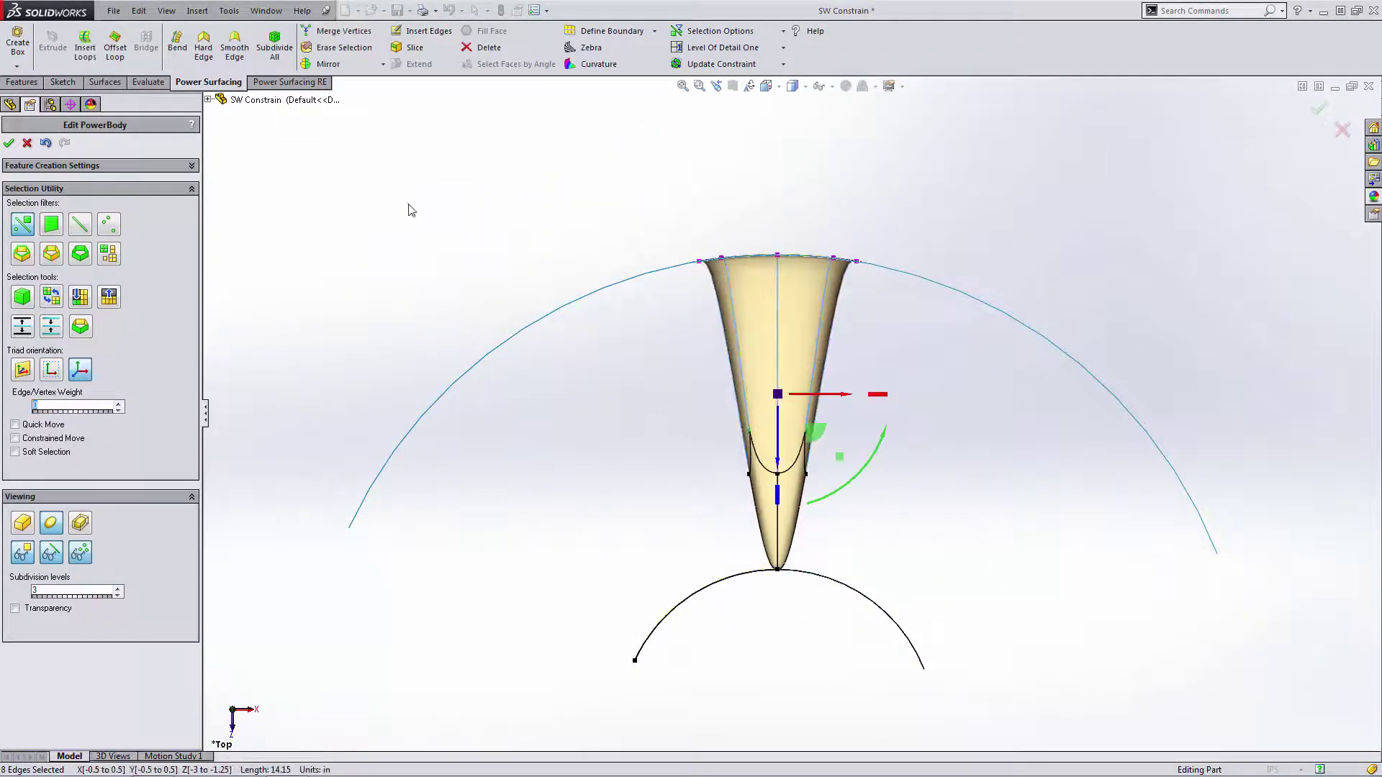
pyautogui.click(87, 44)
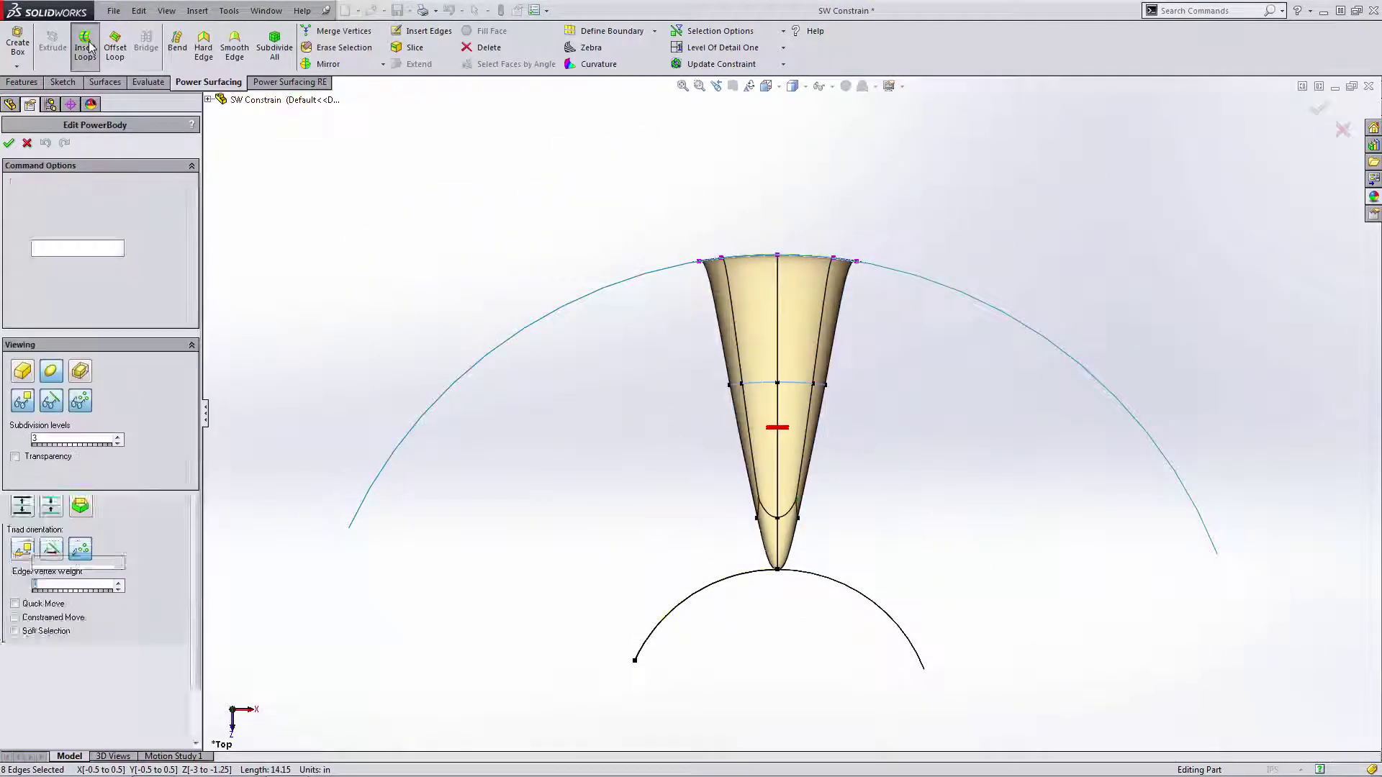
pyautogui.click(9, 144)
# - Move the inserted loop along Z toward the outer surface to about -2.89 in and deselect it
pyautogui.scroll(-2, 863, 463)
pyautogui.moveTo(863, 463); pyautogui.dragTo(772, 528, button='middle')
pyautogui.moveTo(771, 528); pyautogui.dragTo(800, 437)
pyautogui.moveTo(800, 437); pyautogui.dragTo(1070, 500, button='middle')
pyautogui.click(1070, 499)
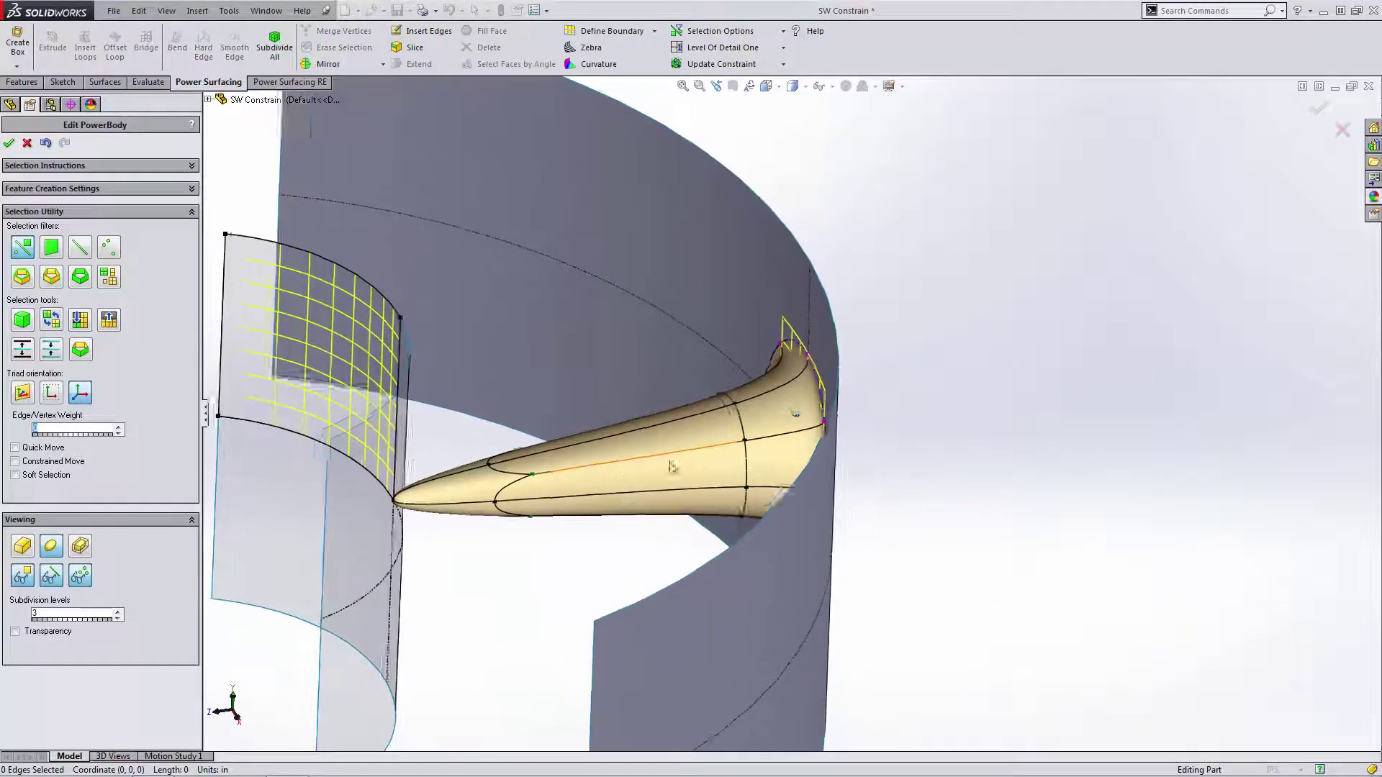
# - Insert one loop across the eight edges between the tip ring and the moved loop, and scale it to about ±0.28 in in X and Y
pyautogui.doubleClick(600, 468)
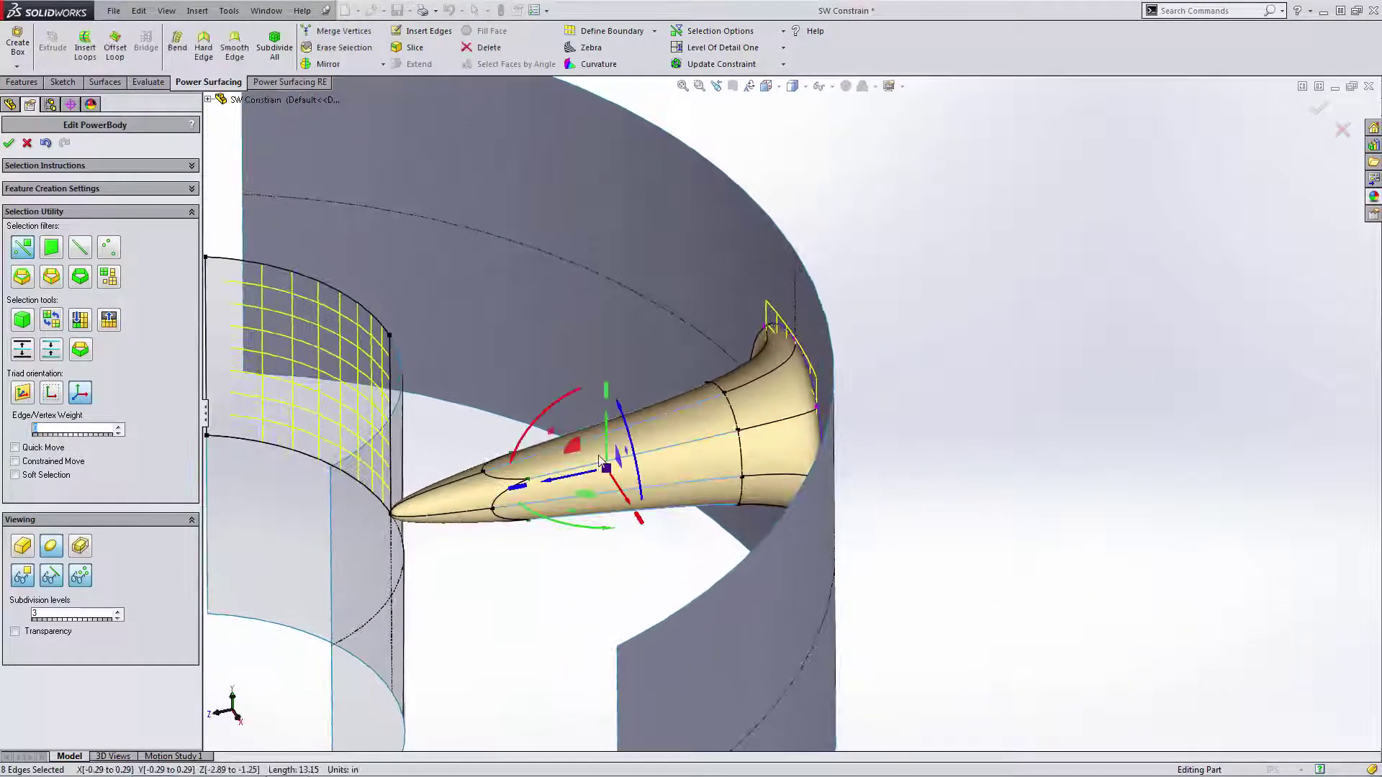
pyautogui.click(84, 42)
pyautogui.moveTo(688, 540); pyautogui.dragTo(648, 551, button='middle')
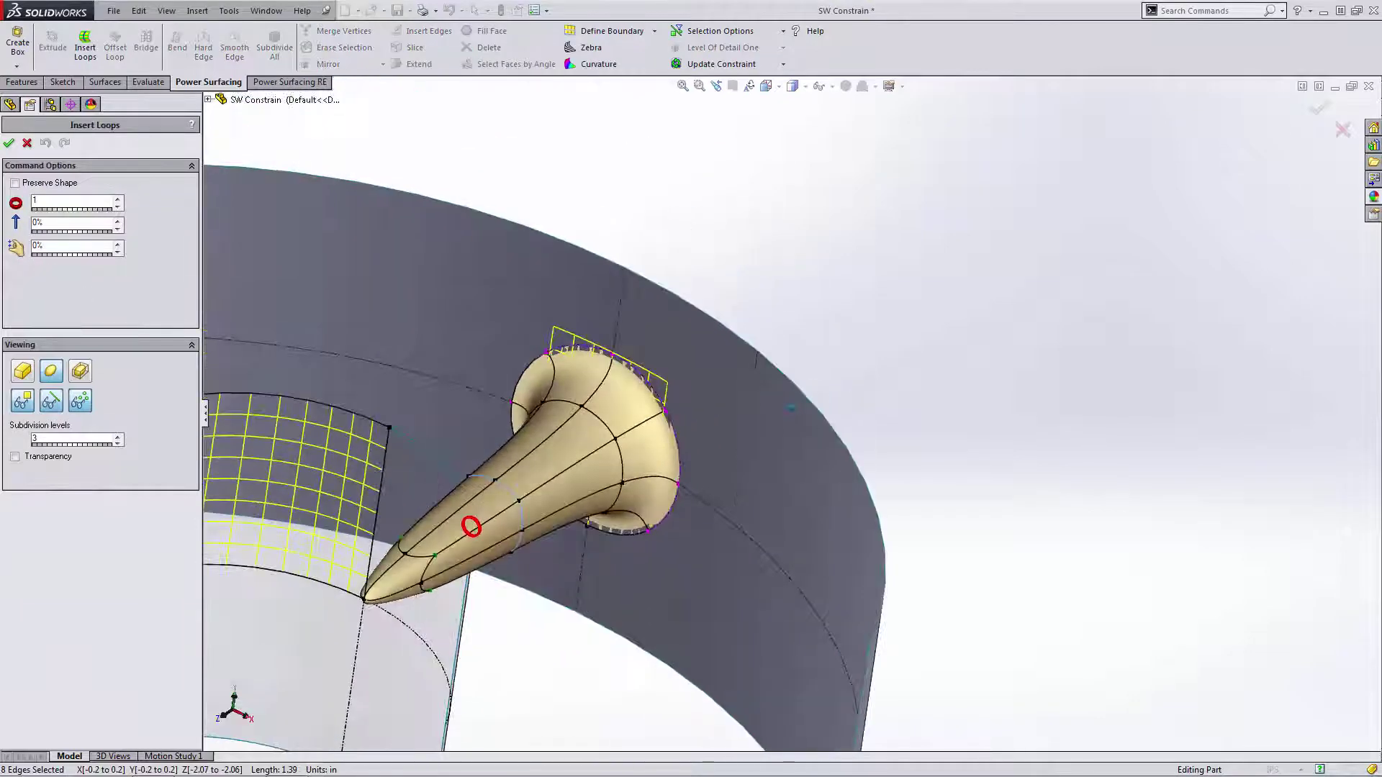
pyautogui.click(10, 143)
pyautogui.moveTo(492, 538); pyautogui.dragTo(532, 455)
pyautogui.moveTo(827, 529); pyautogui.dragTo(800, 515, button='middle')
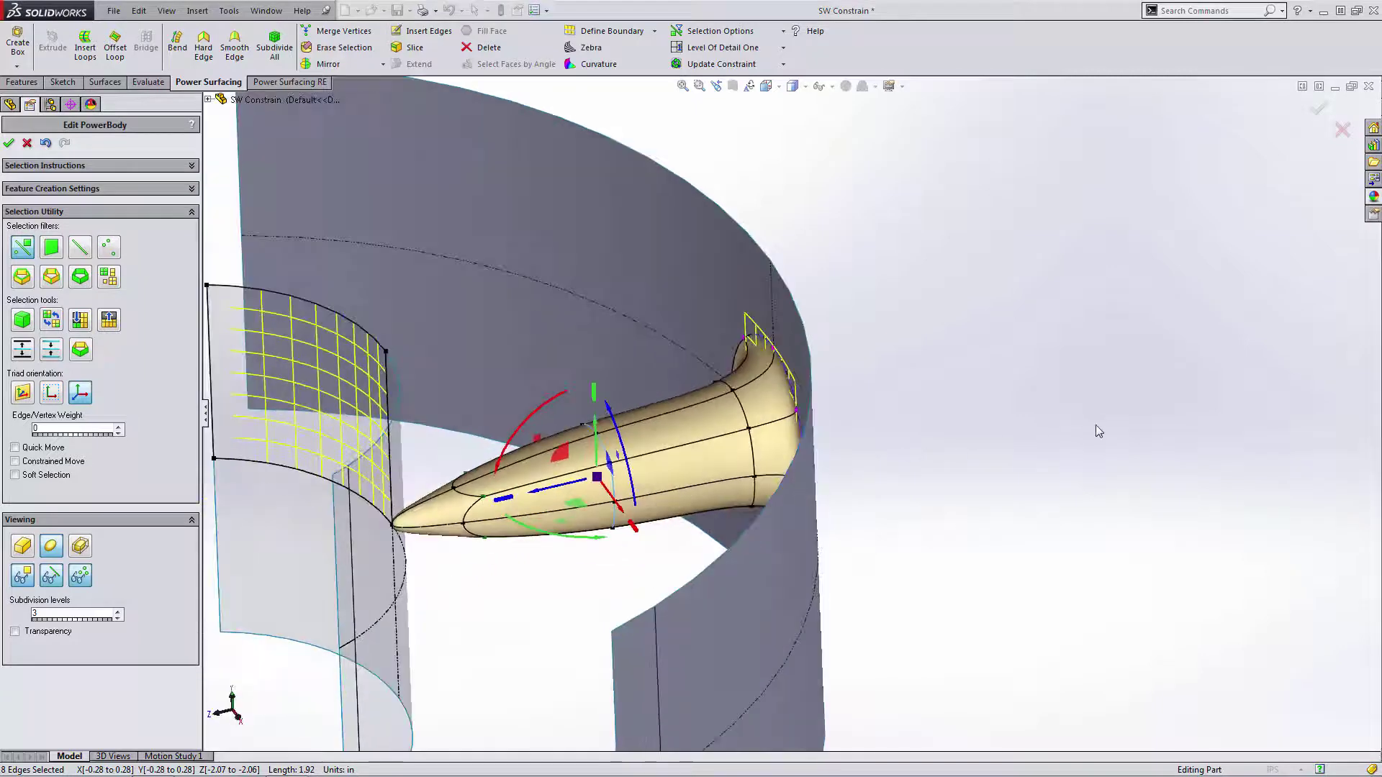
# - Move the ring of eight vertices nearest the tip along Z toward the inner surface, and accept the PowerBody edit
pyautogui.click(1097, 428)
pyautogui.moveTo(454, 395); pyautogui.dragTo(555, 546)
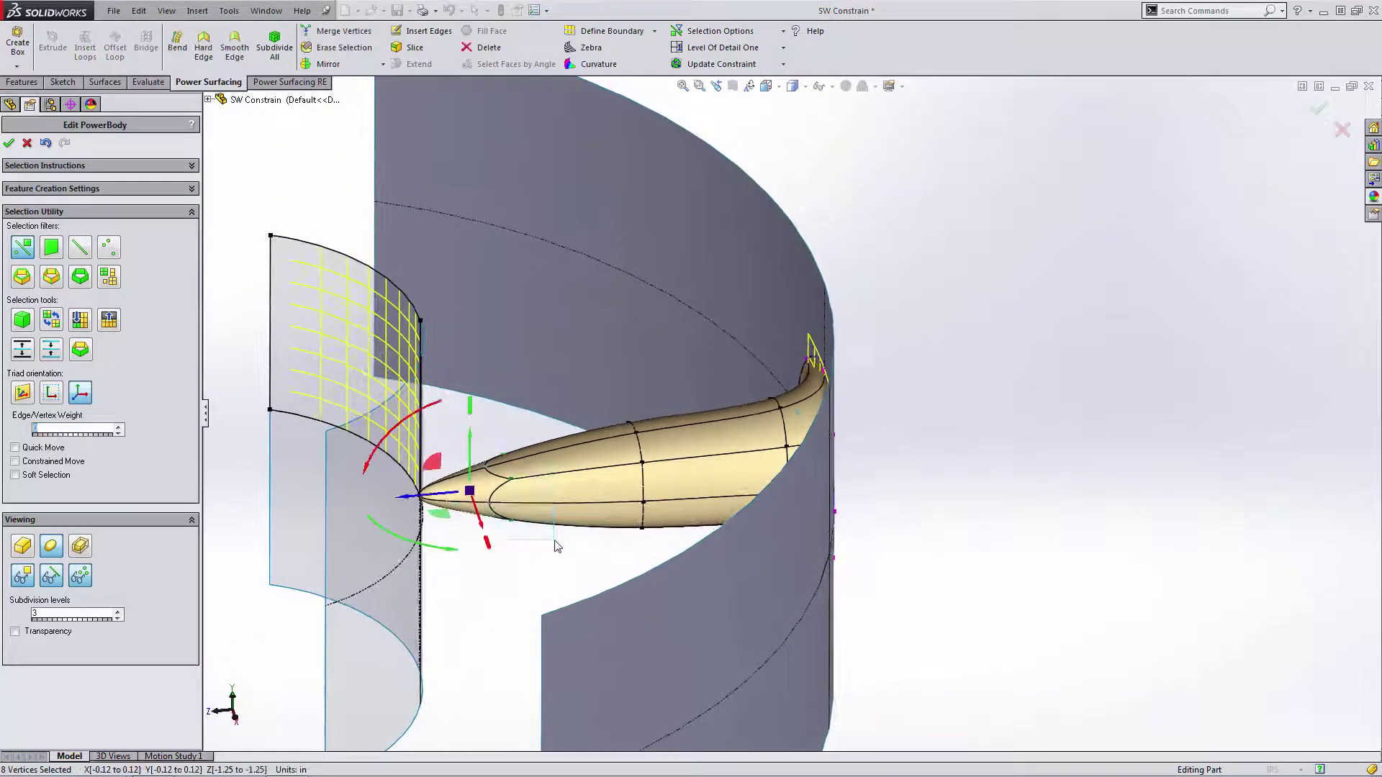
pyautogui.moveTo(444, 500); pyautogui.dragTo(415, 498)
pyautogui.click(500, 588)
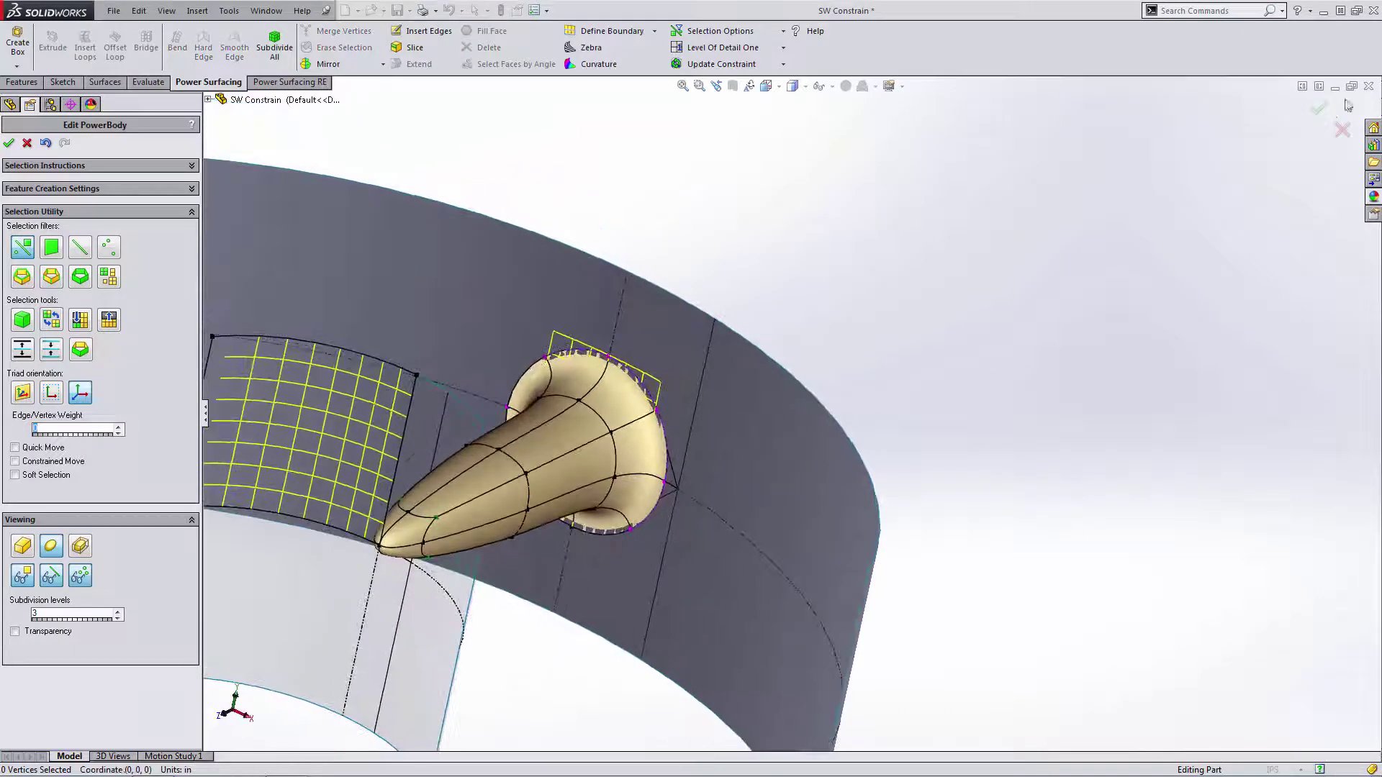
pyautogui.click(1315, 112)
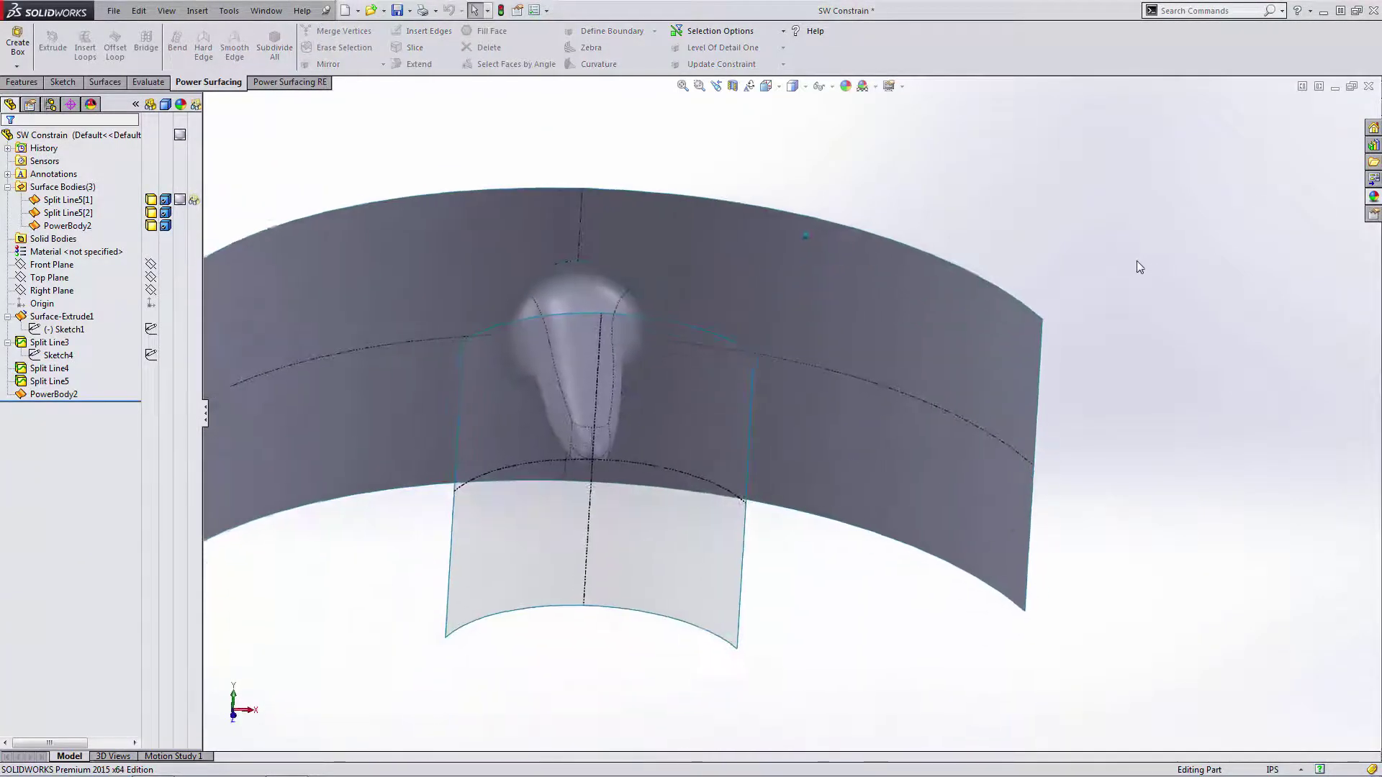
# - Hide the inner surface body Split Line5[1] to show only the outer surface and the PowerBody
pyautogui.moveTo(1137, 262); pyautogui.dragTo(856, 533, button='middle')
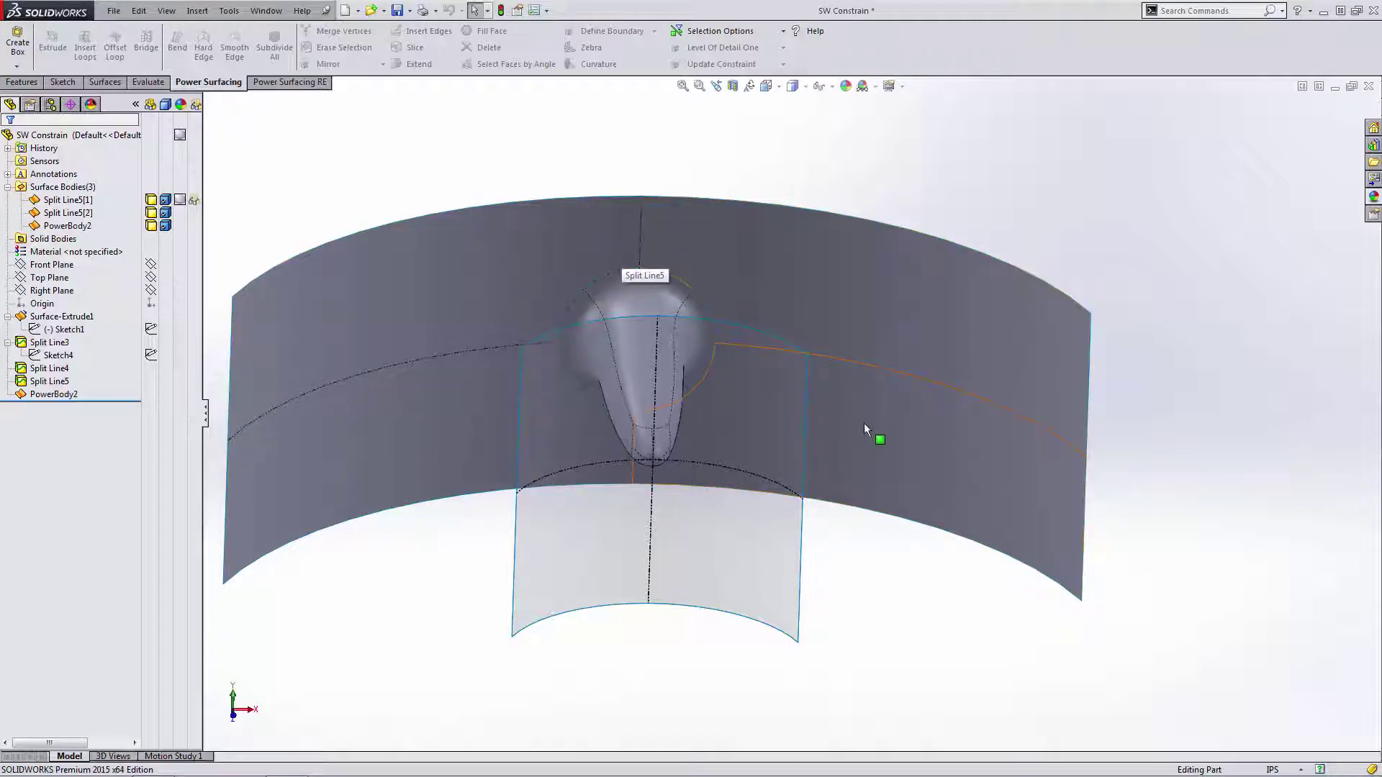
pyautogui.click(78, 205)
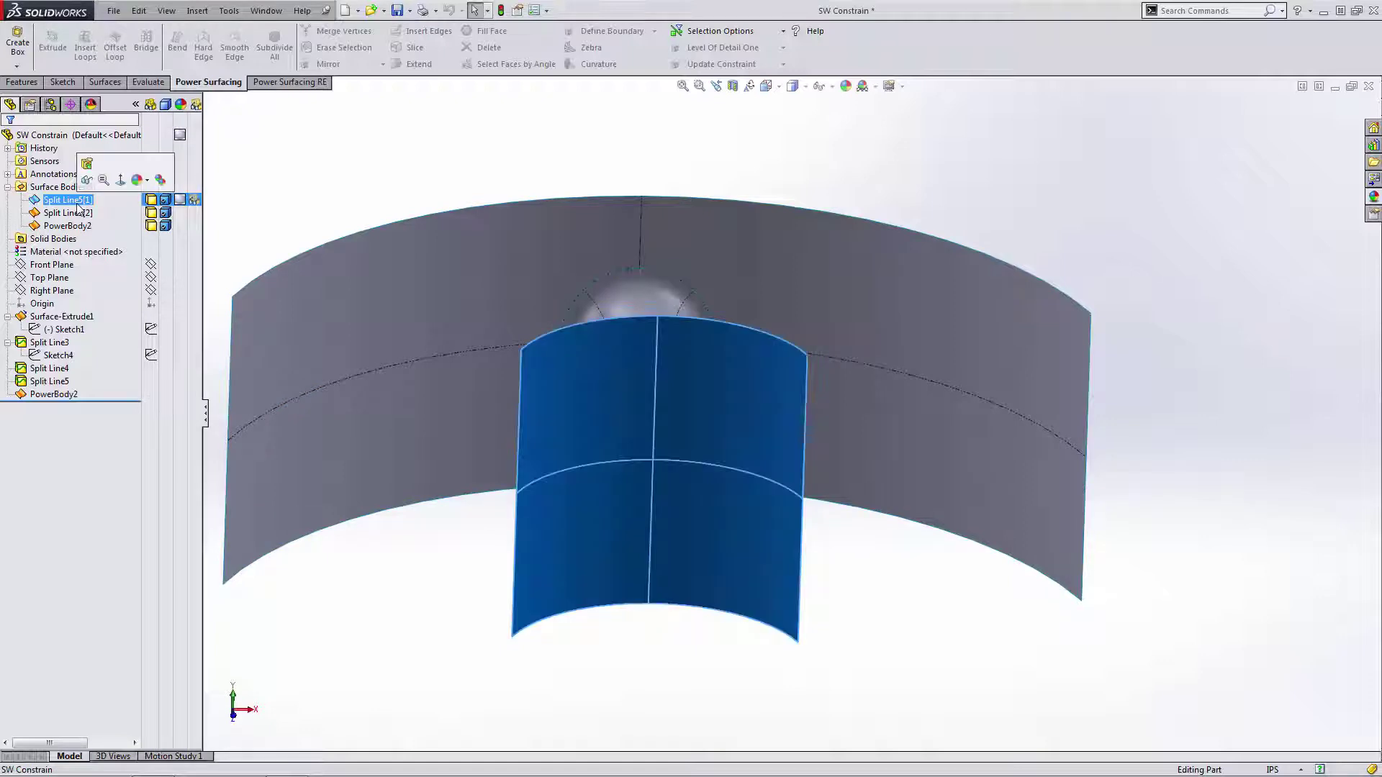
pyautogui.click(150, 199)
pyautogui.click(454, 594)
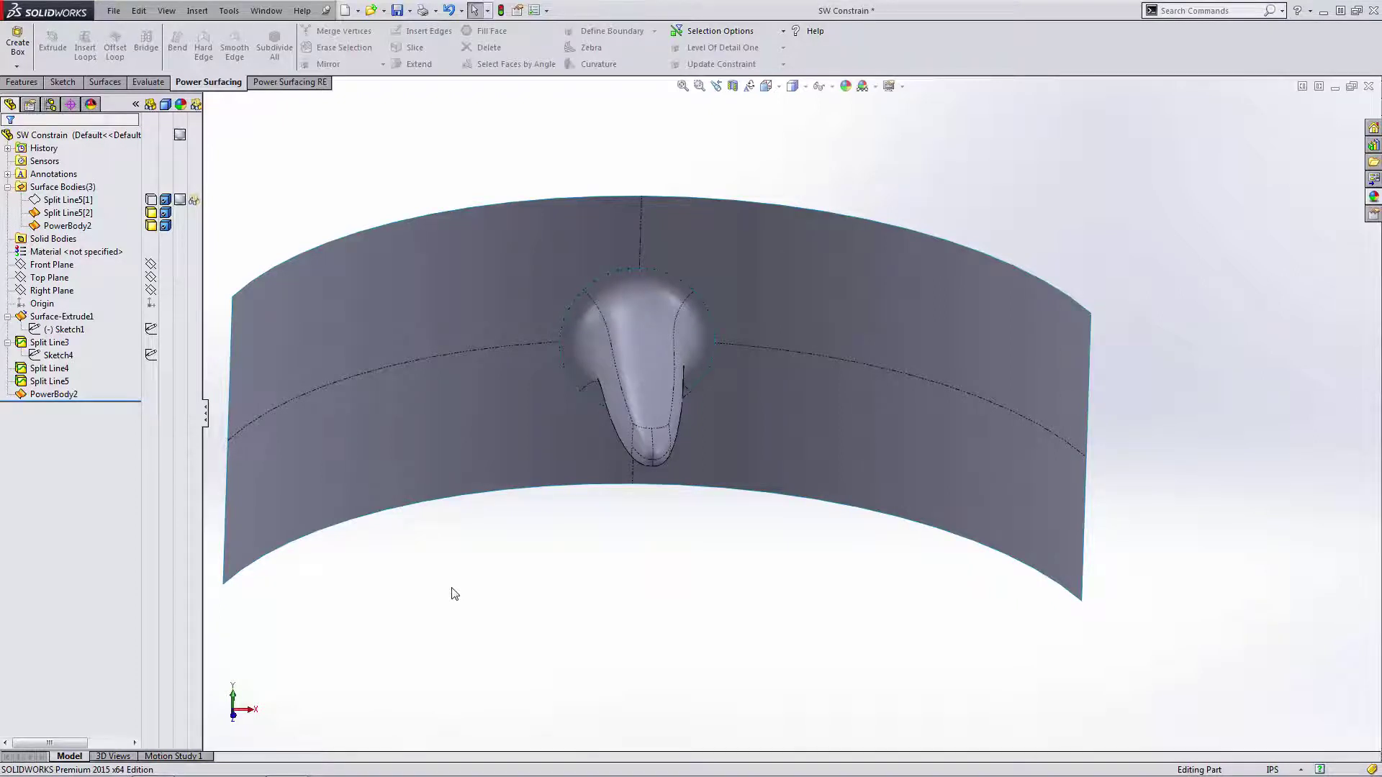
pyautogui.moveTo(656, 623); pyautogui.dragTo(655, 623, button='middle')
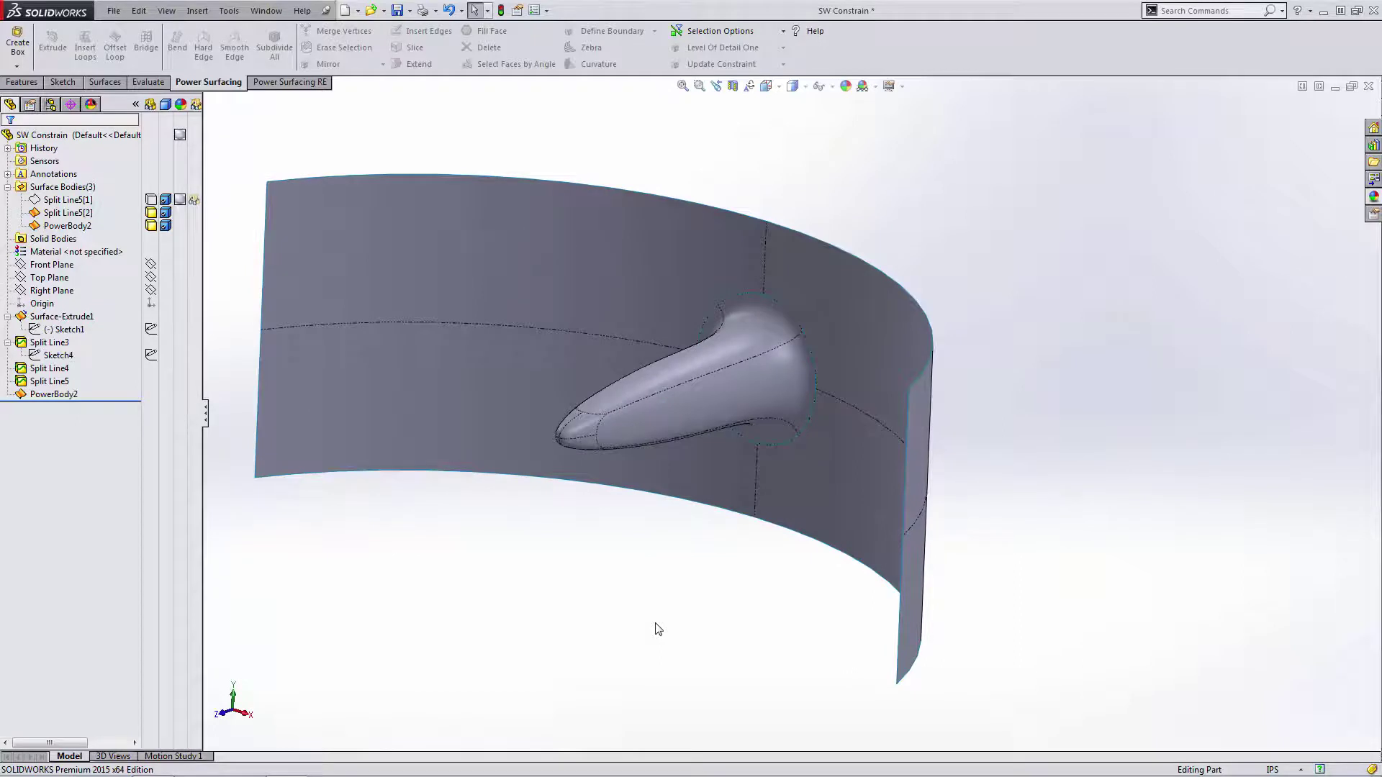